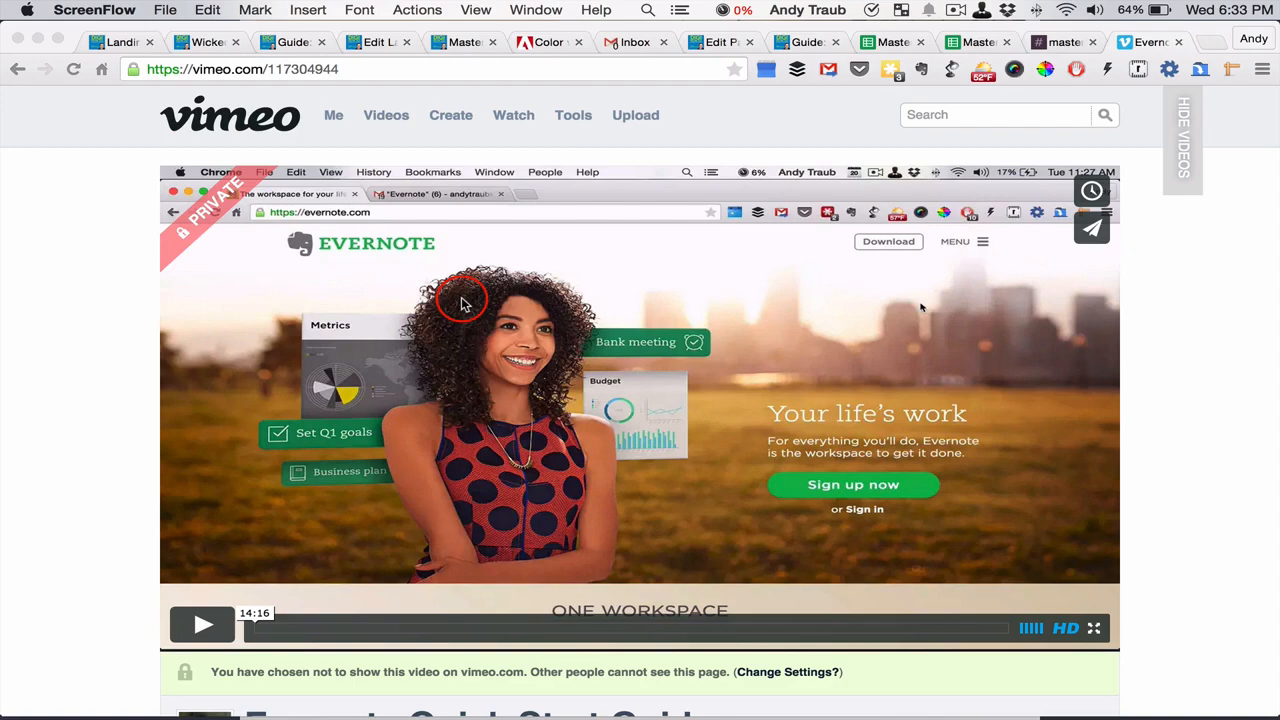
Open the privacy settings of the Evernote Quick Start Guide video
{"action": "scroll", "coordinate": [463, 302], "scroll_direction": "down", "scroll_amount": 5}
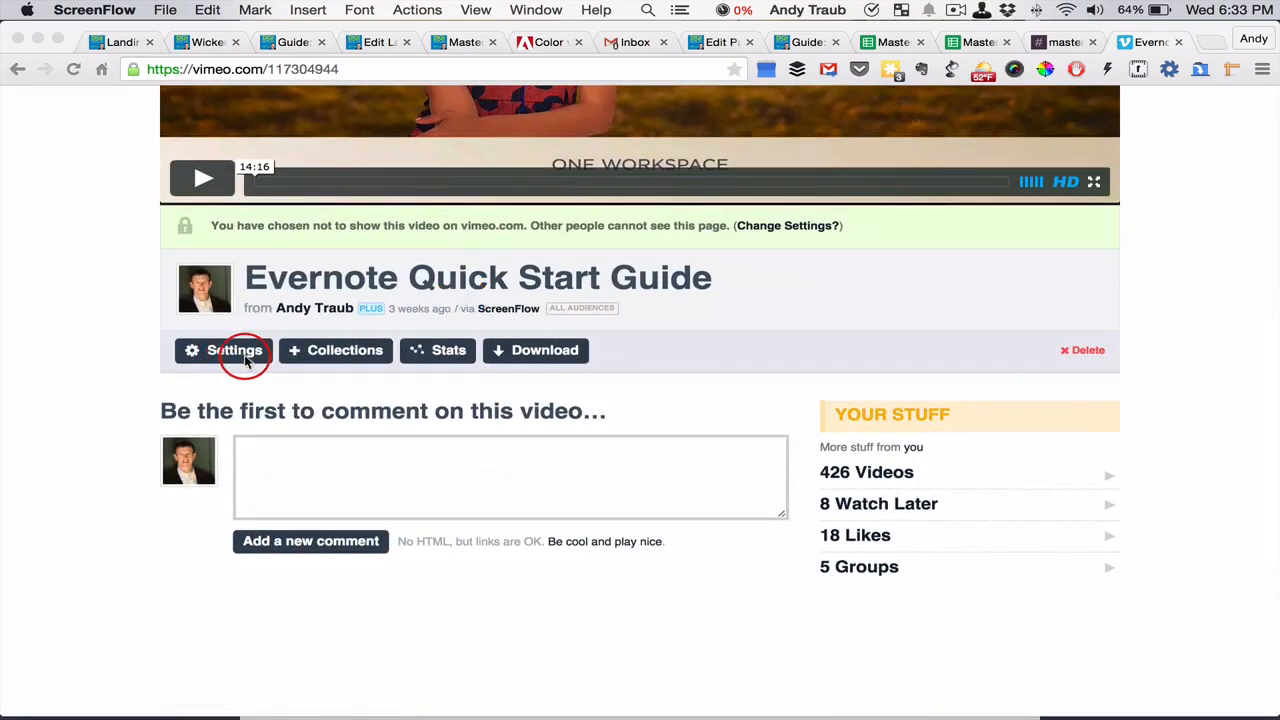
{"action": "left_click", "coordinate": [232, 357]}
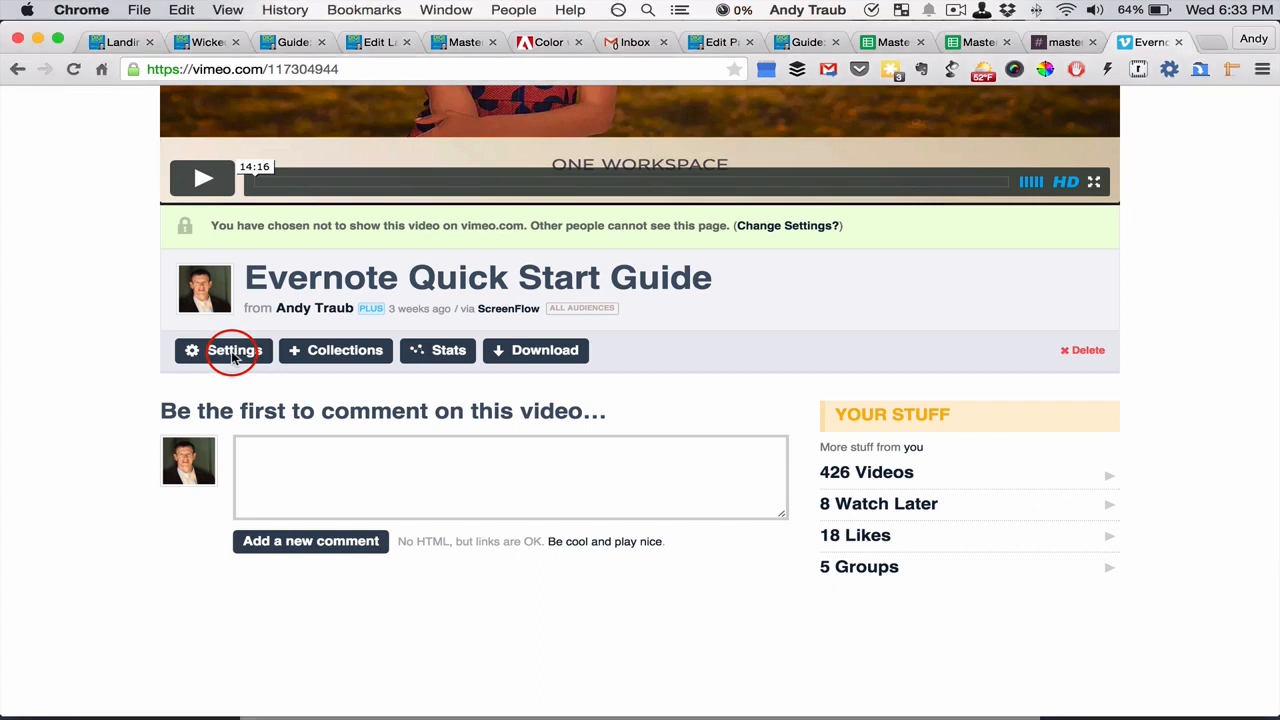
{"action": "left_click", "coordinate": [216, 357]}
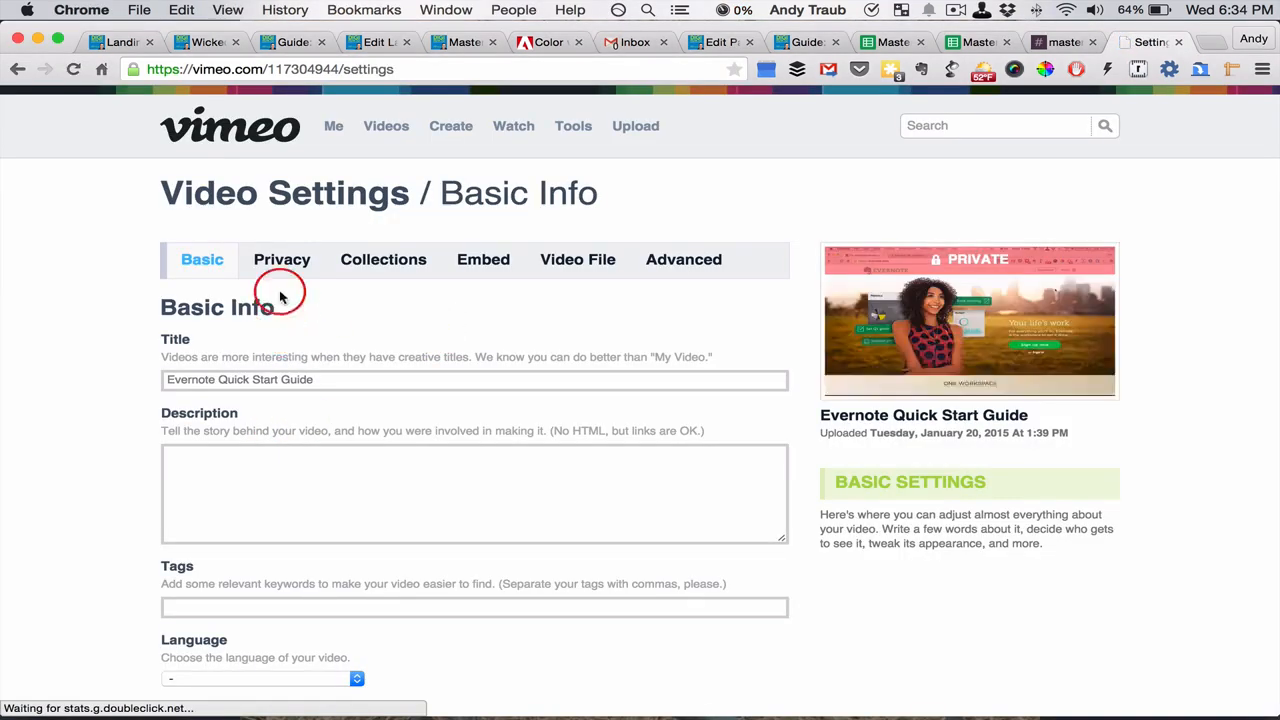
{"action": "left_click", "coordinate": [279, 259]}
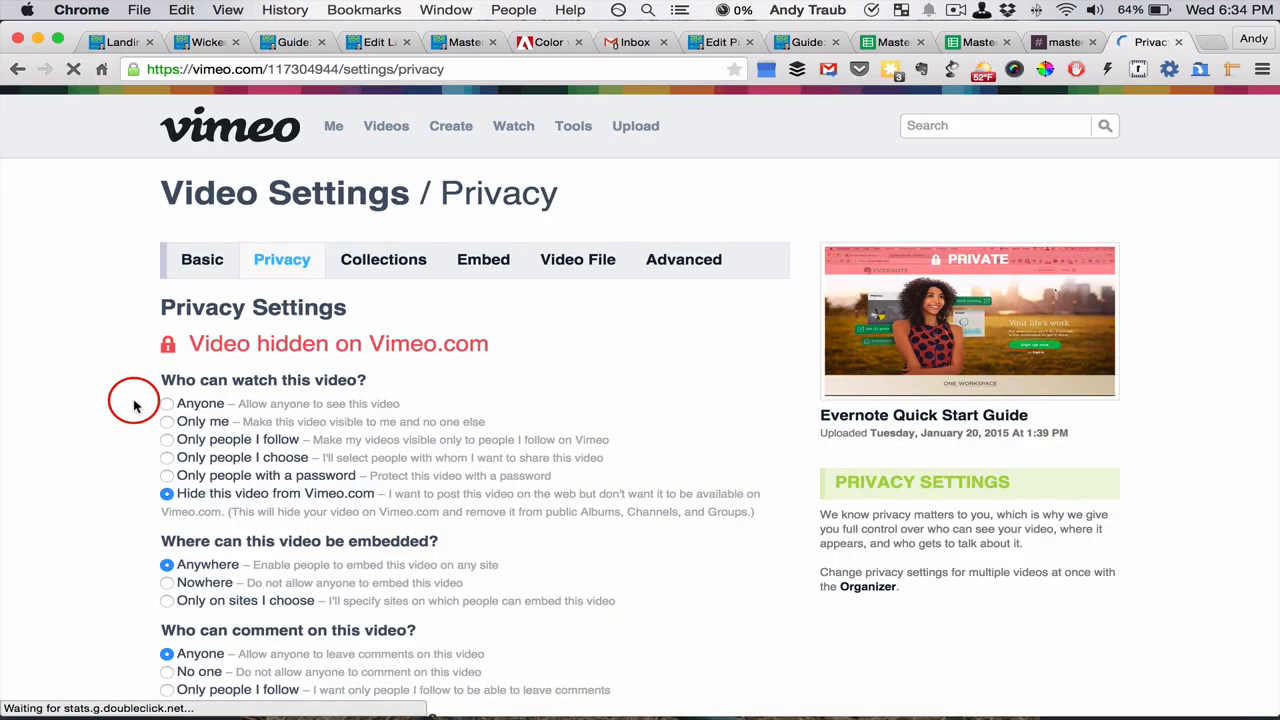
{"action": "scroll", "coordinate": [135, 400], "scroll_direction": "down", "scroll_amount": 5}
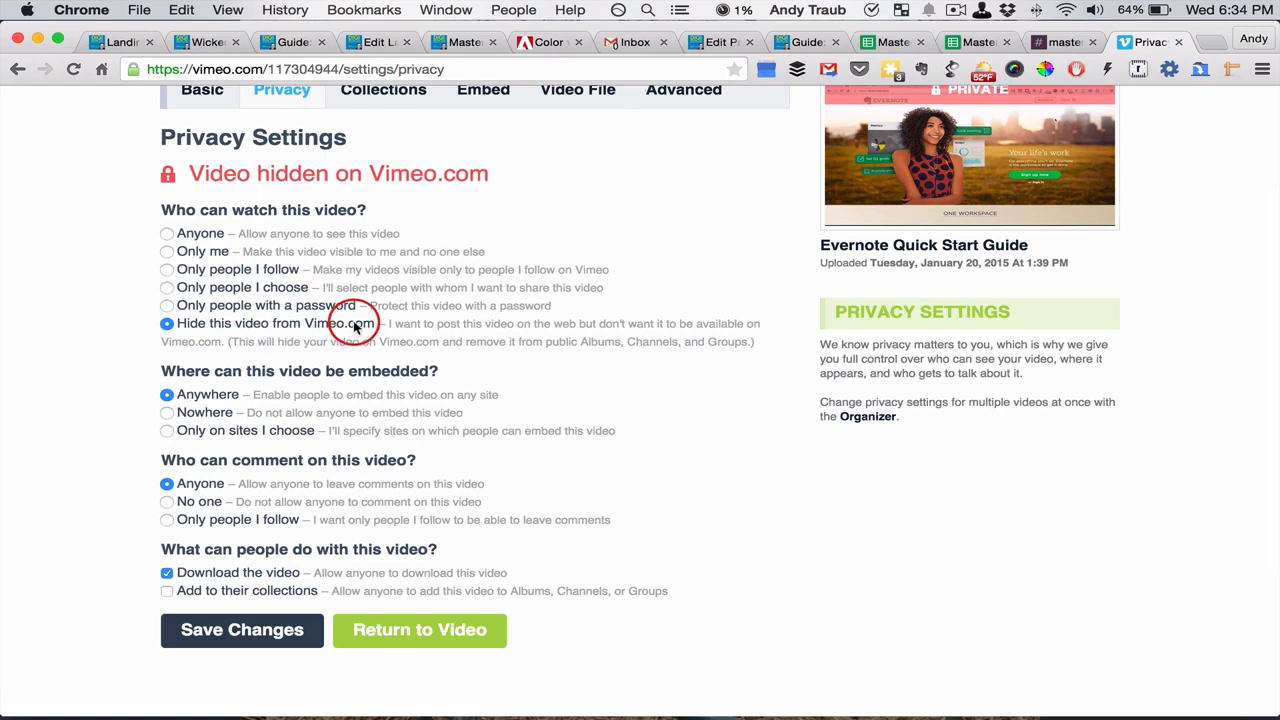
{"action": "scroll", "coordinate": [355, 326], "scroll_direction": "down", "scroll_amount": 2}
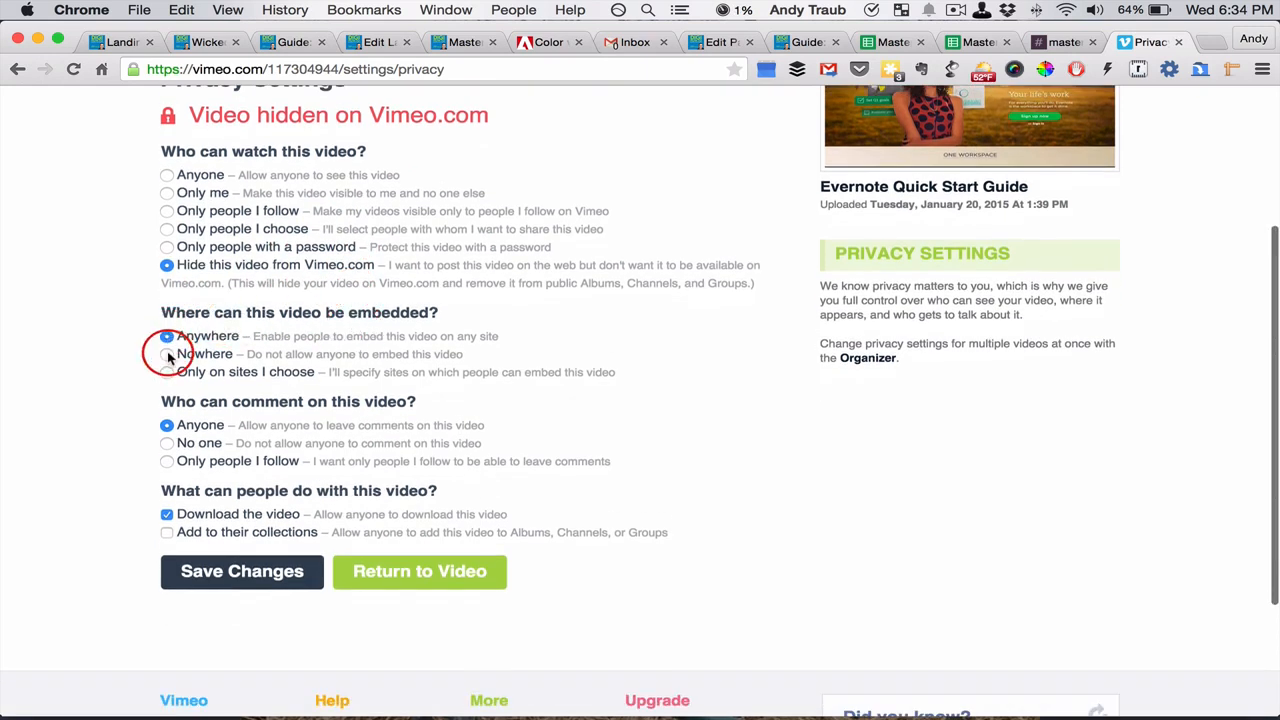
{"action": "scroll", "coordinate": [168, 358], "scroll_direction": "down", "scroll_amount": 1}
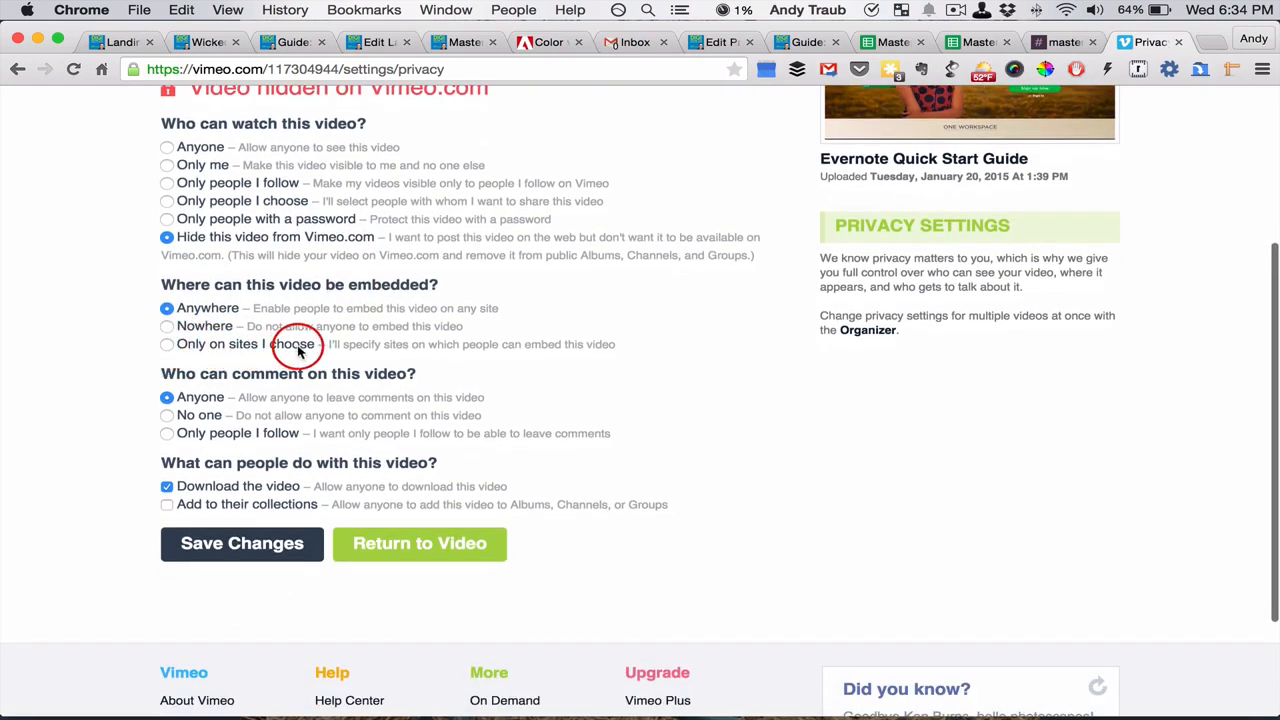
{"action": "left_click", "coordinate": [167, 345]}
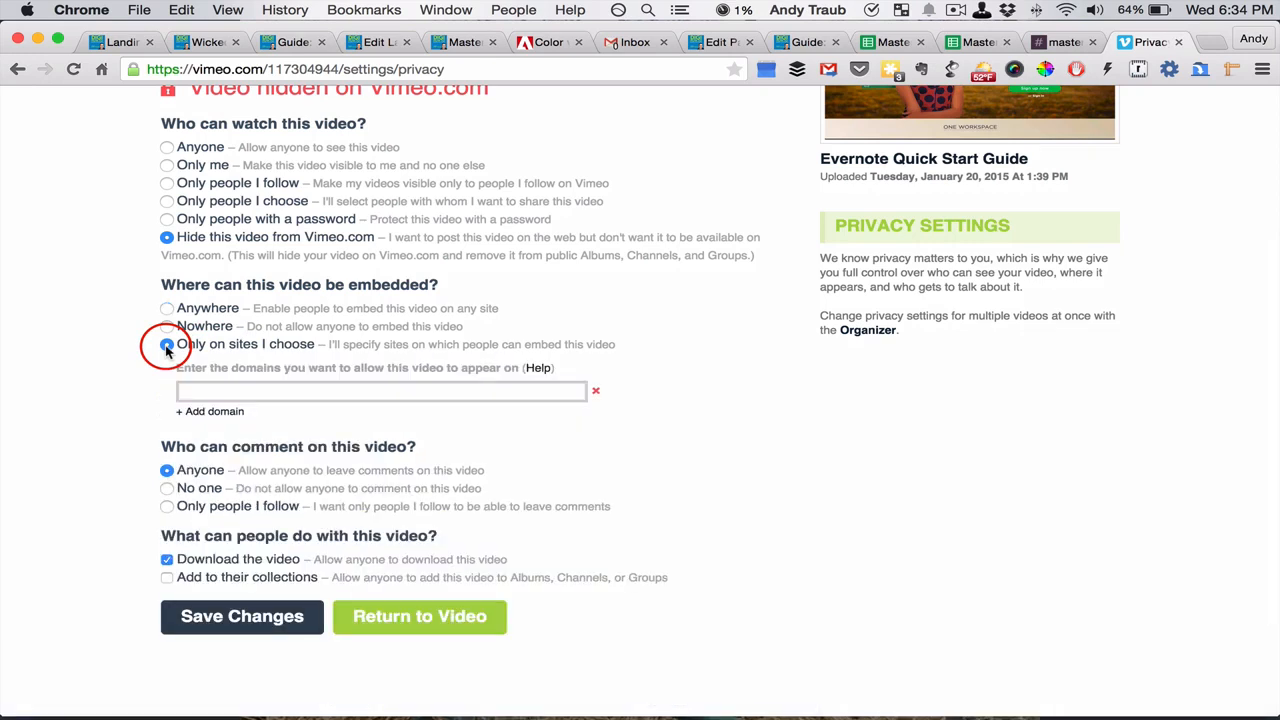
{"action": "left_click", "coordinate": [213, 394]}
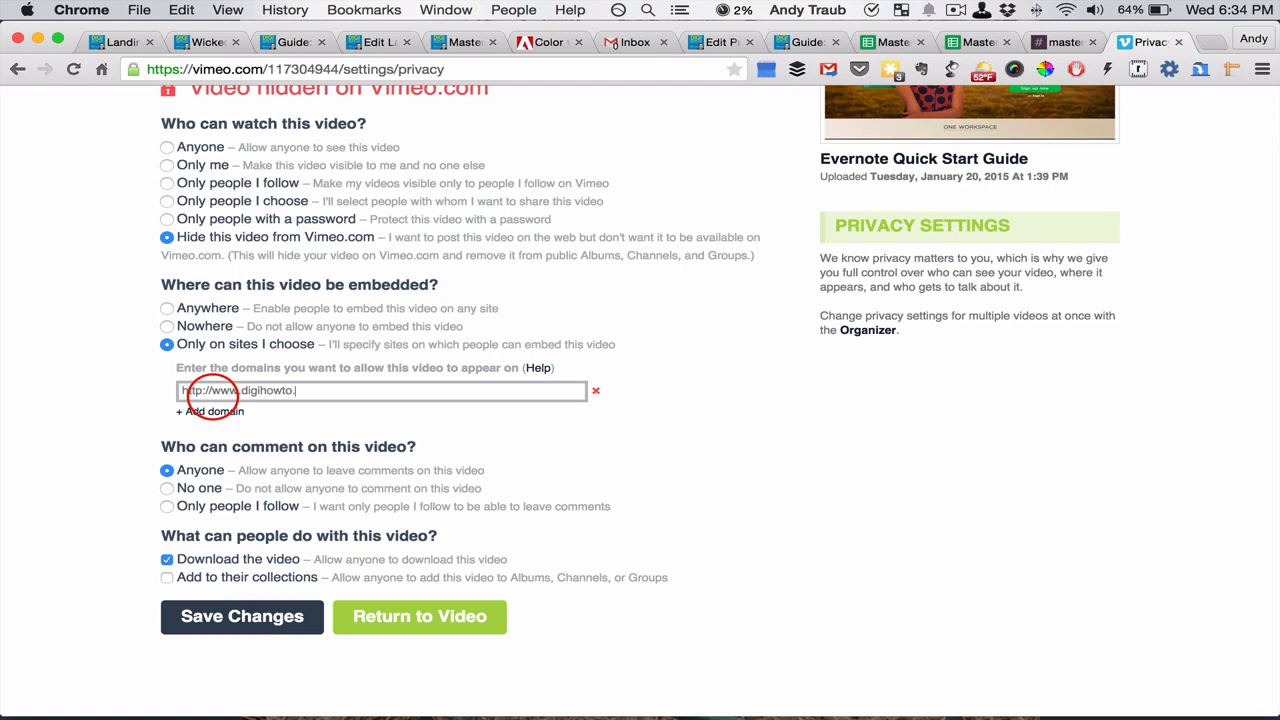
{"action": "left_click", "coordinate": [550, 424]}
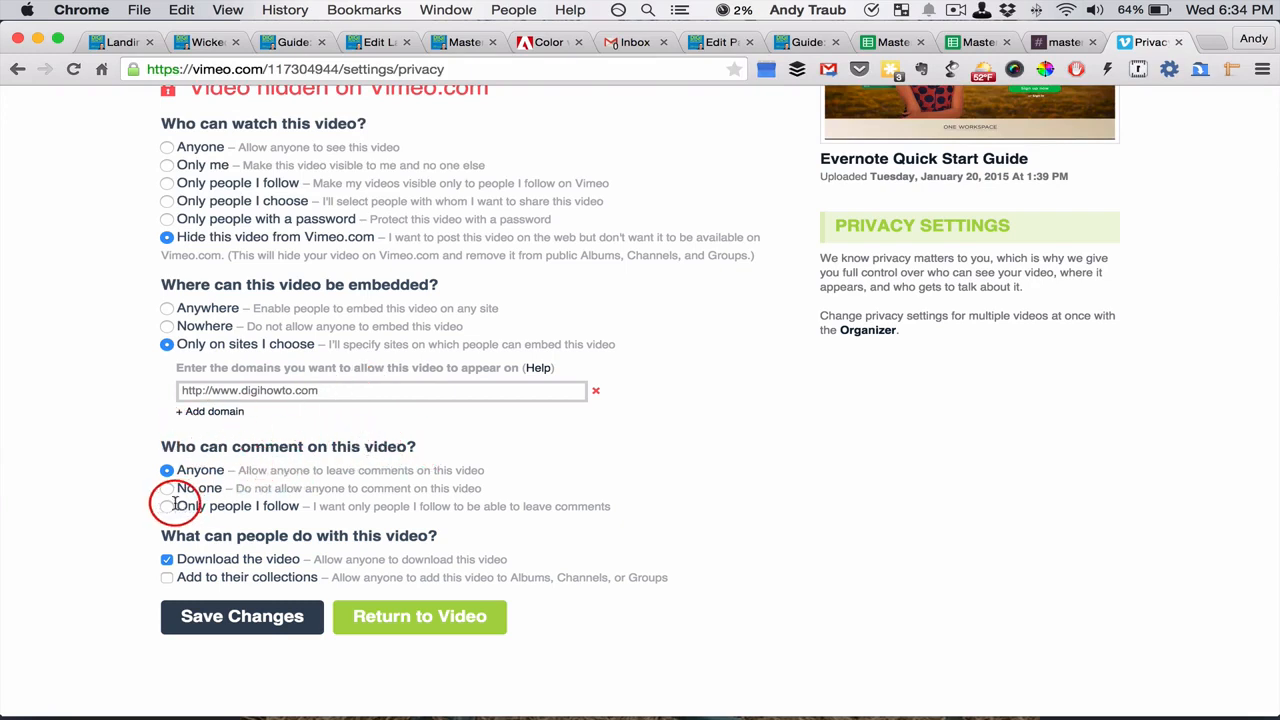
Disallow downloading of the video and save the privacy settings
{"action": "scroll", "coordinate": [326, 527], "scroll_direction": "down", "scroll_amount": 1}
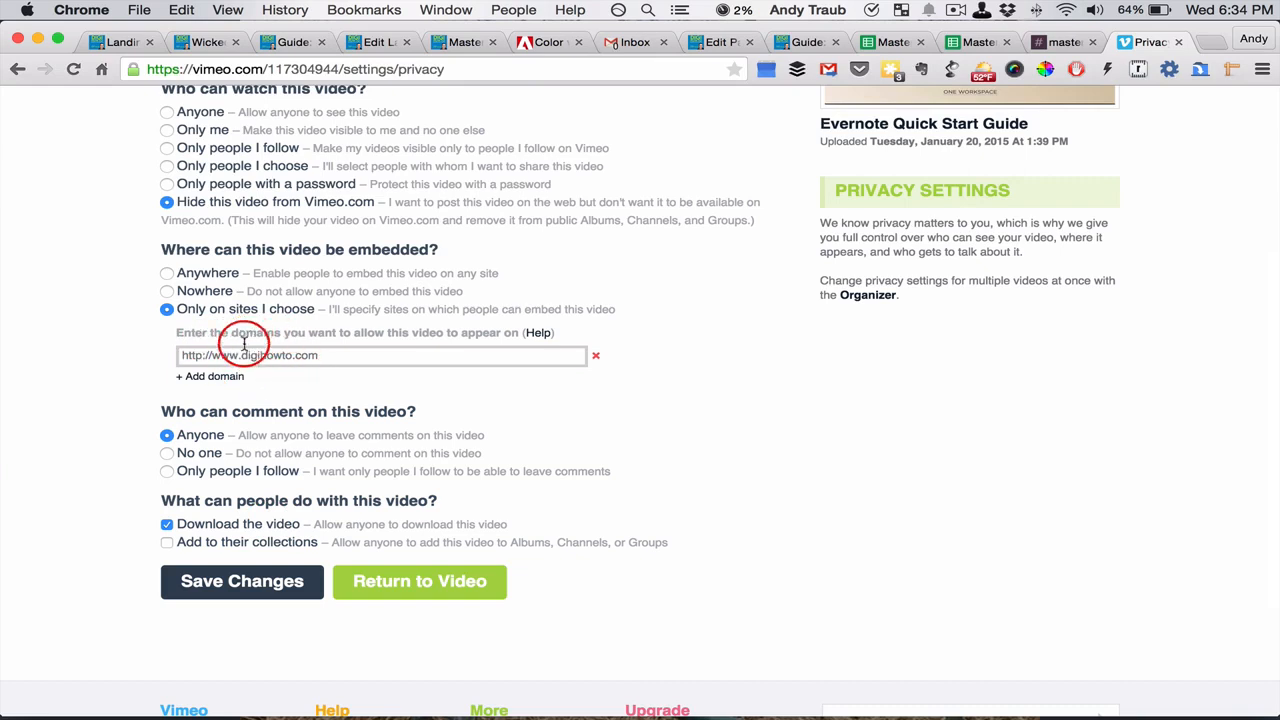
{"action": "left_click", "coordinate": [167, 526]}
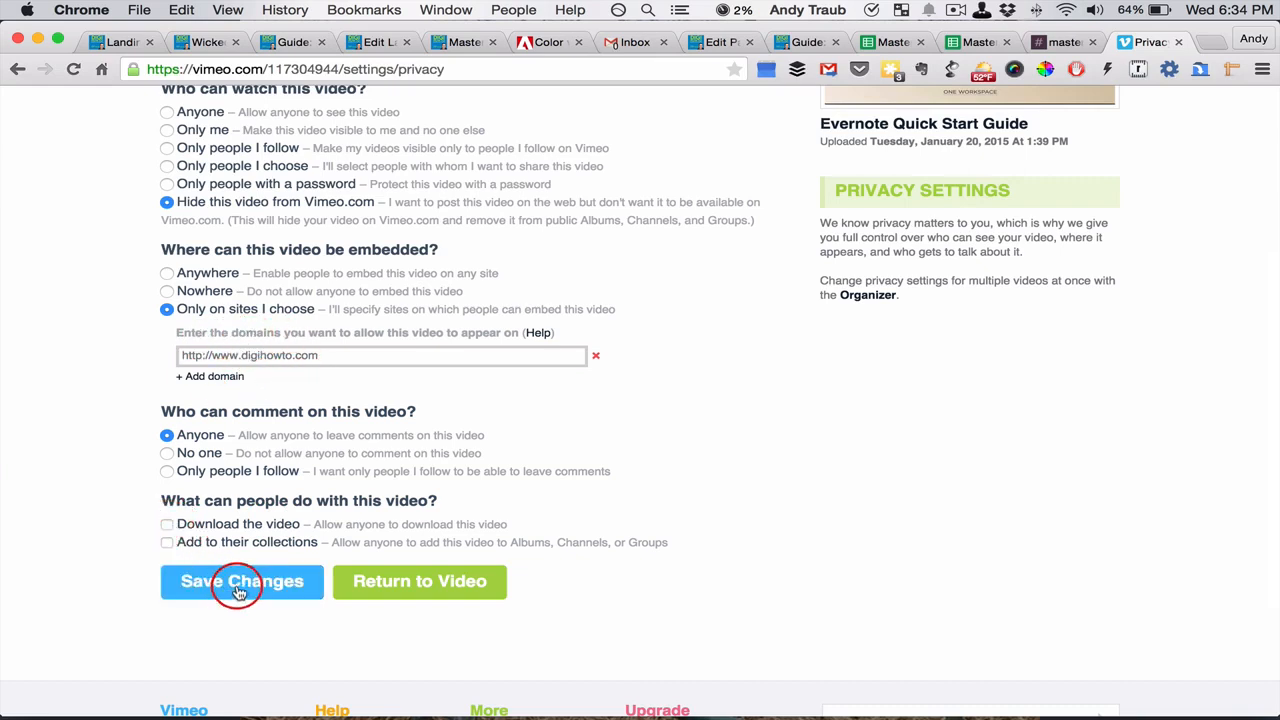
{"action": "left_click", "coordinate": [242, 583]}
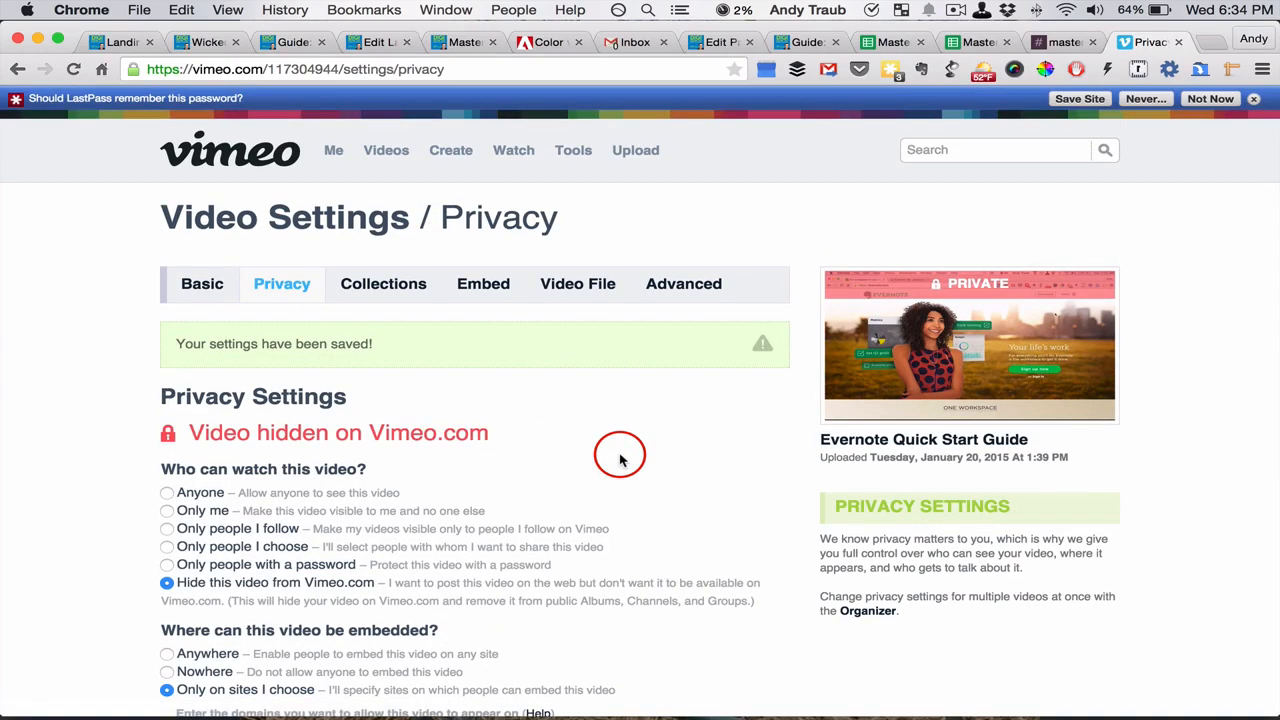
Look through the video's embed settings, then reveal its default embed code and select the whole code
{"action": "left_click", "coordinate": [483, 286]}
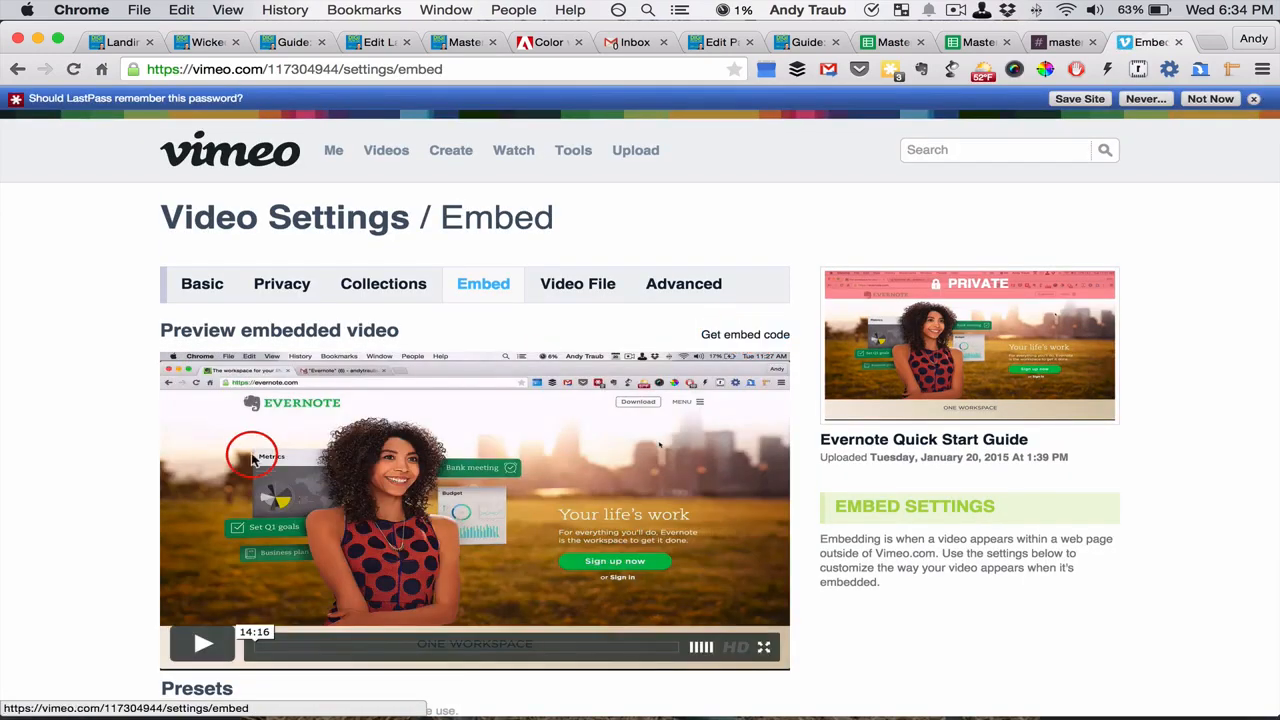
{"action": "scroll", "coordinate": [251, 449], "scroll_direction": "down", "scroll_amount": 10}
{"action": "scroll", "coordinate": [406, 451], "scroll_direction": "down", "scroll_amount": 2}
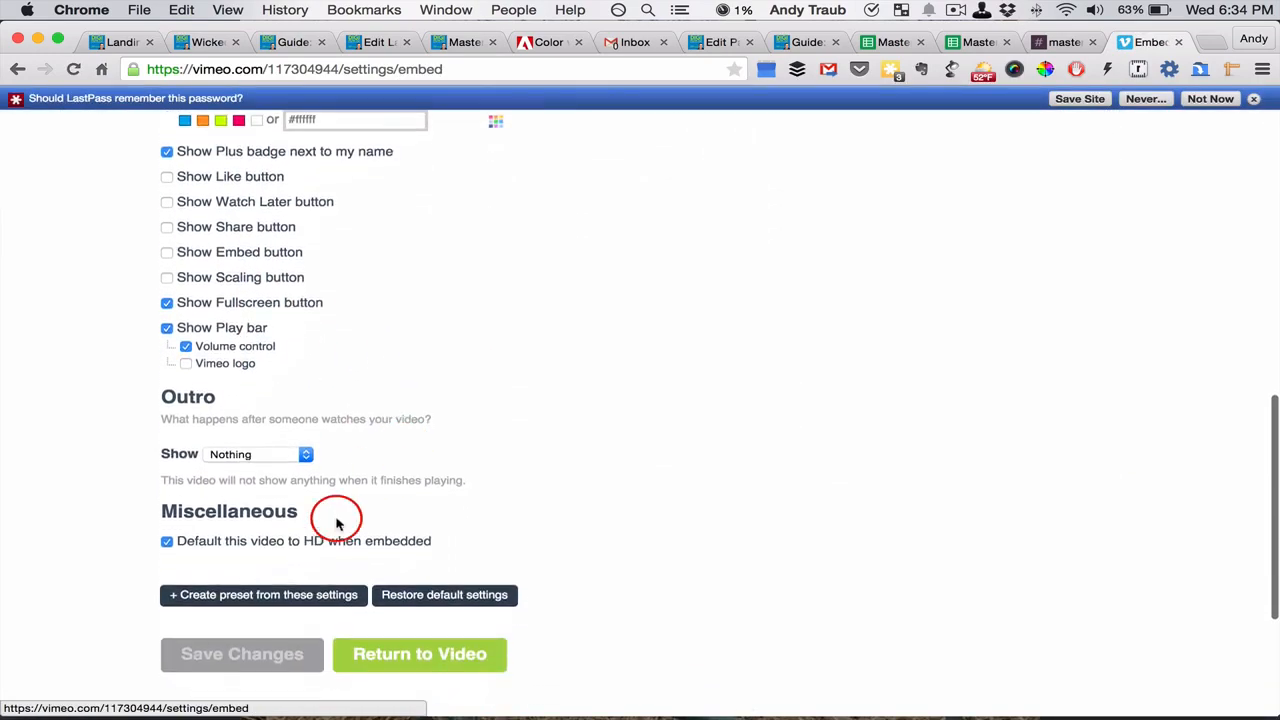
{"action": "scroll", "coordinate": [518, 465], "scroll_direction": "up", "scroll_amount": 15}
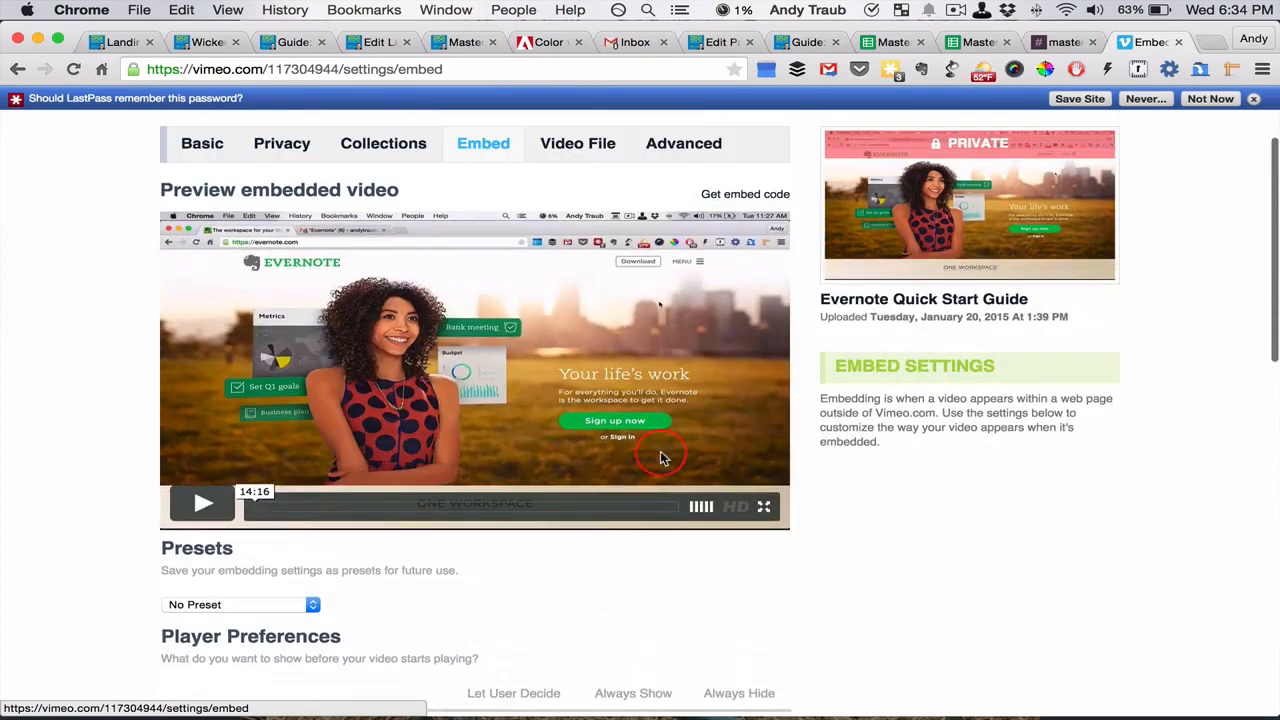
{"action": "left_click", "coordinate": [742, 194]}
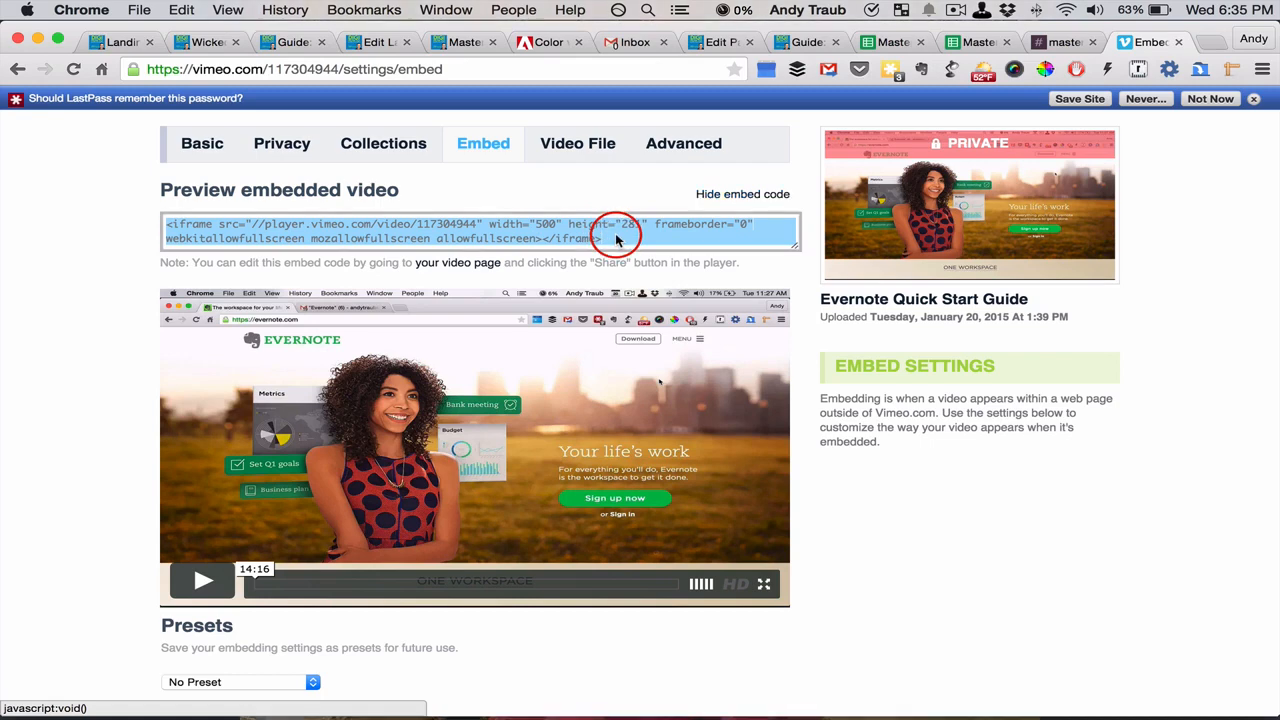
{"action": "left_click", "coordinate": [616, 240]}
{"action": "left_click_drag", "start_coordinate": [616, 243], "coordinate": [167, 172]}
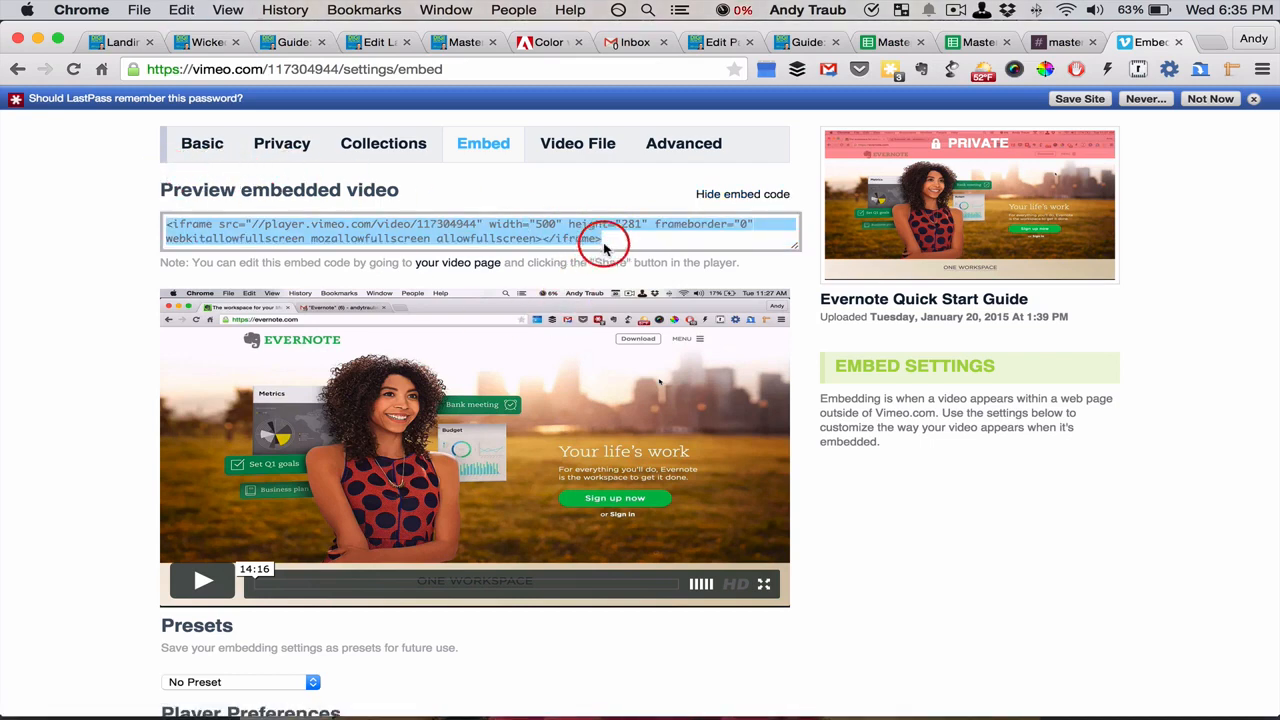
Go to the video's own page and open its sharing dialog with the embed options expanded
{"action": "left_click", "coordinate": [872, 299]}
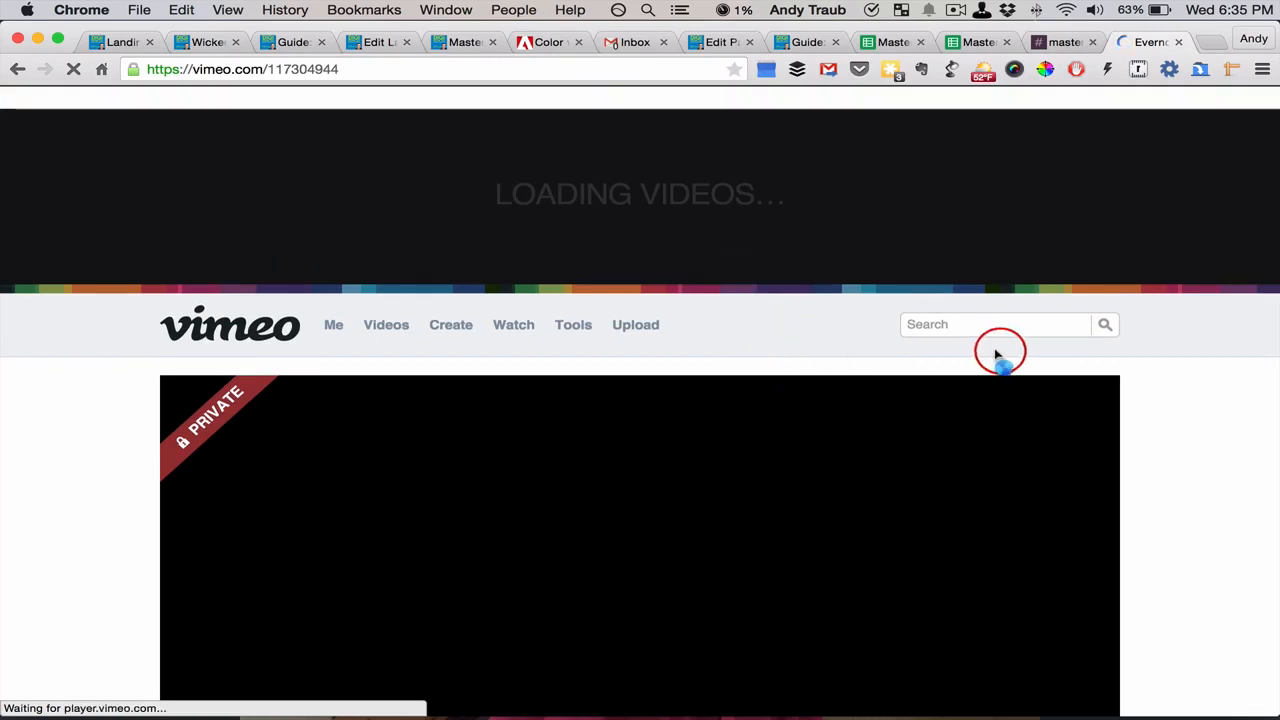
{"action": "scroll", "coordinate": [1150, 390], "scroll_direction": "down", "scroll_amount": 3}
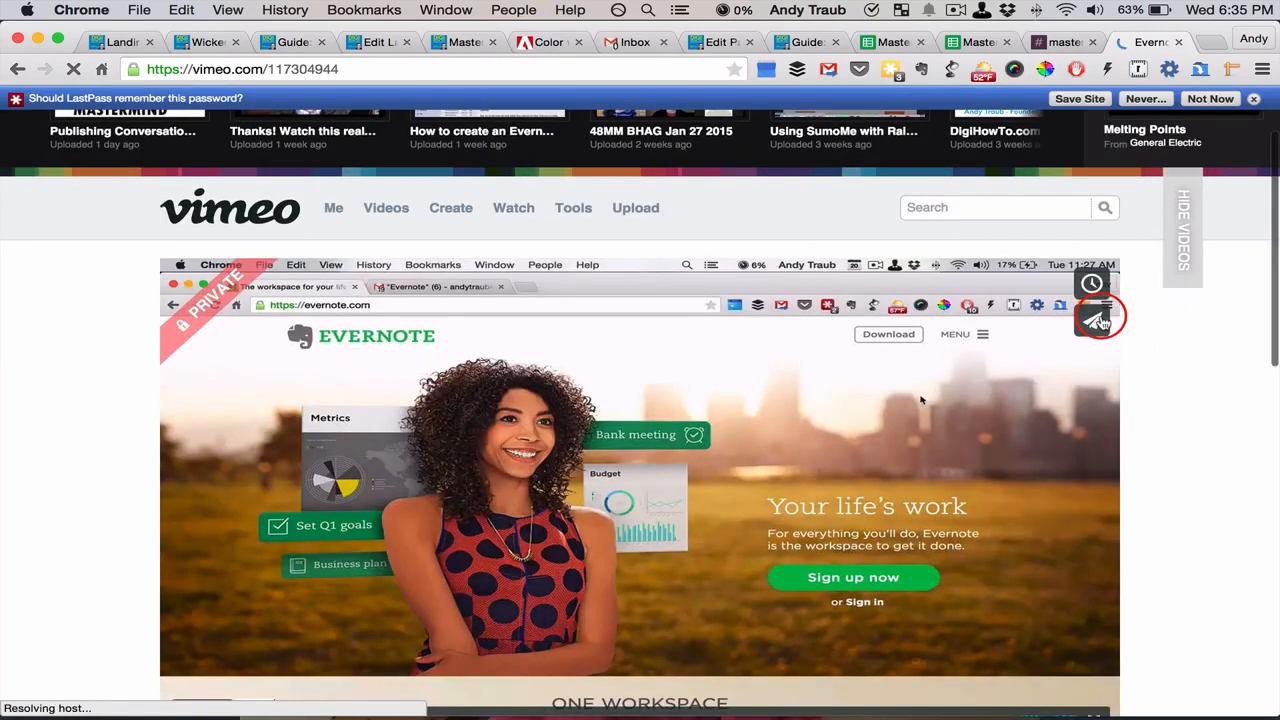
{"action": "left_click", "coordinate": [1092, 323]}
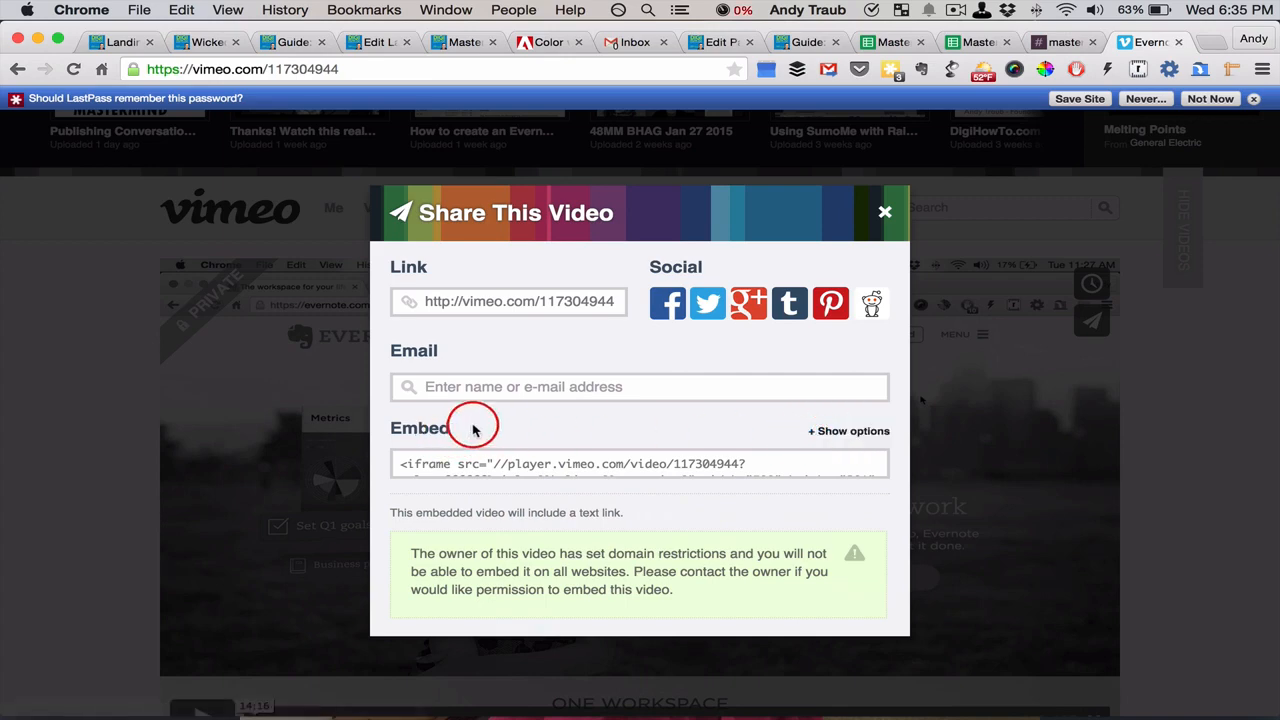
{"action": "left_click", "coordinate": [845, 432]}
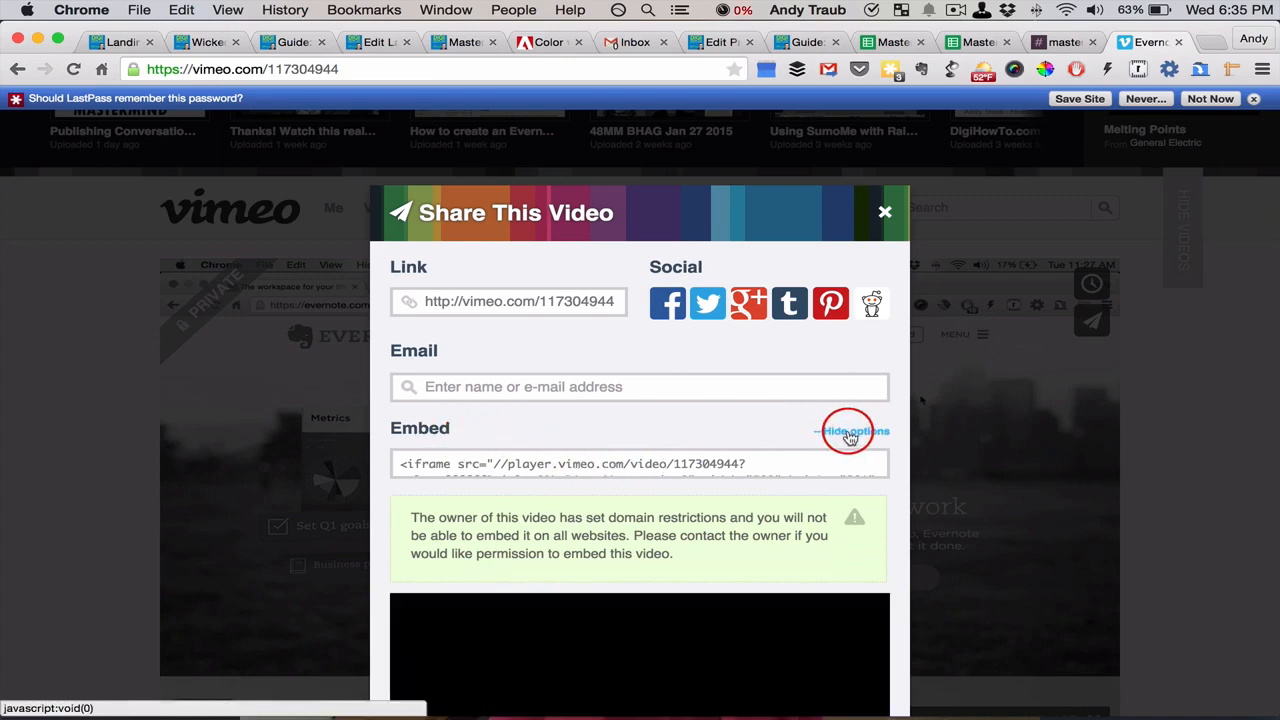
Set the embed width to 600 pixels with proportional height and turn off the text link underneath the video
{"action": "scroll", "coordinate": [845, 440], "scroll_direction": "down", "scroll_amount": 5}
{"action": "scroll", "coordinate": [848, 435], "scroll_direction": "down", "scroll_amount": 10}
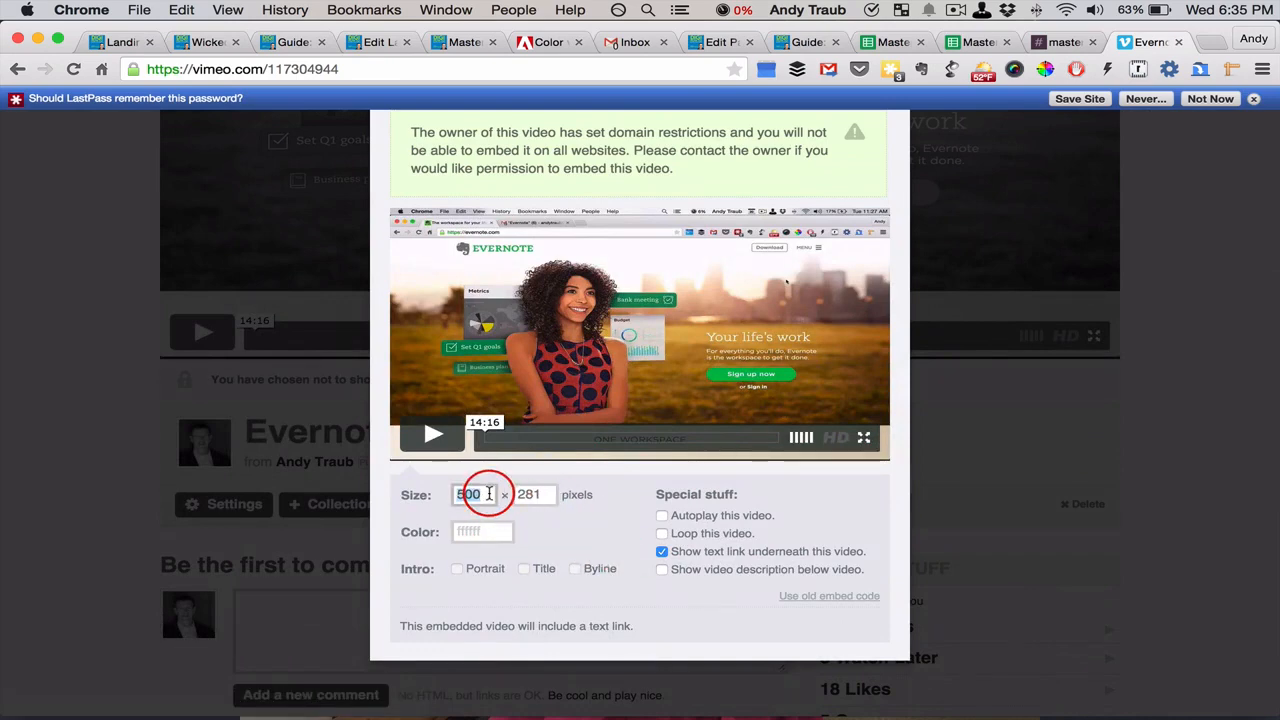
{"action": "type", "text": "00"}
{"action": "key", "text": "Tab"}
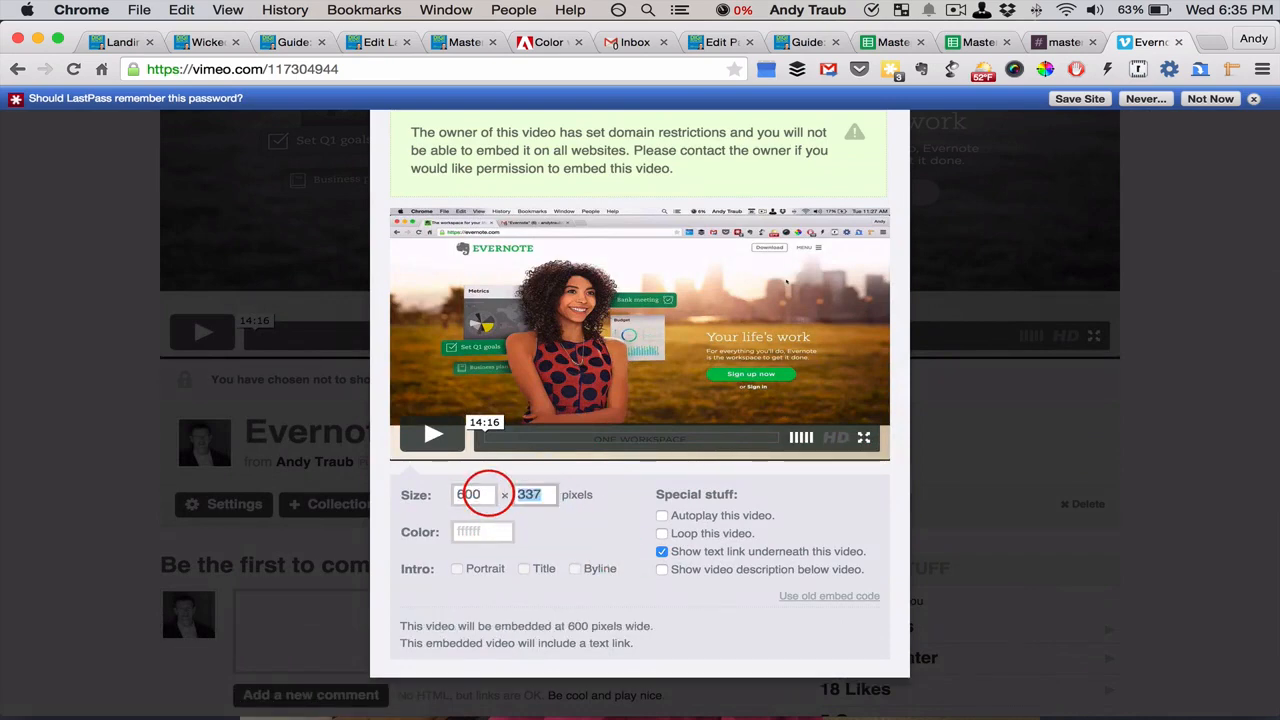
{"action": "left_click", "coordinate": [661, 553]}
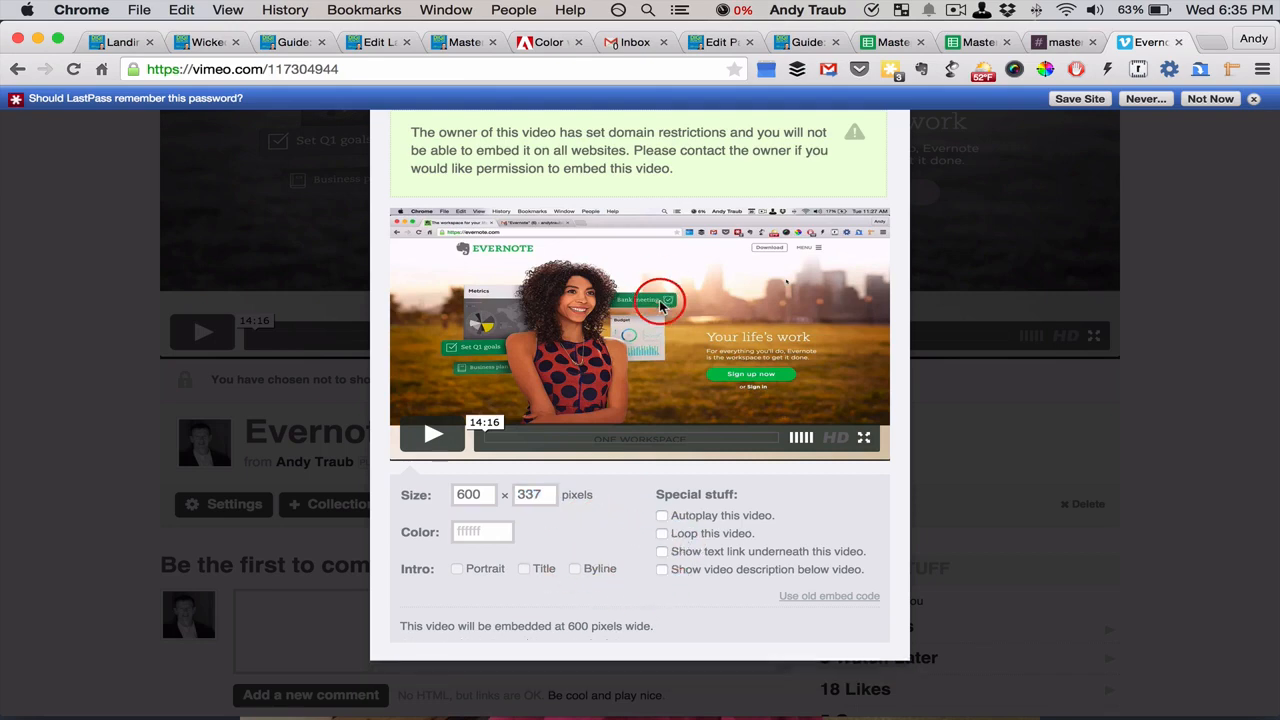
Copy the customised embed code and paste it below the first <hr> in the Guide: Evernote Tips Galore page's text
{"action": "scroll", "coordinate": [660, 300], "scroll_direction": "up", "scroll_amount": 8}
{"action": "left_click", "coordinate": [575, 387]}
{"action": "key", "text": "super+c"}
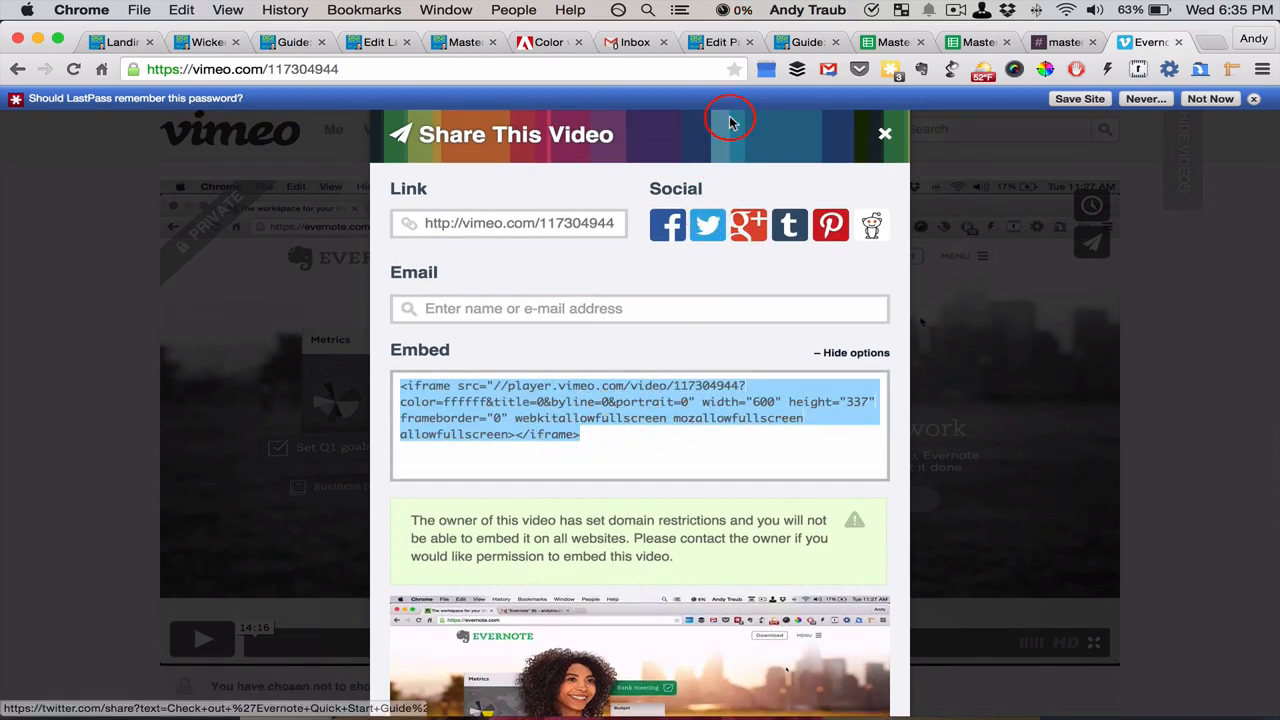
{"action": "left_click", "coordinate": [712, 42]}
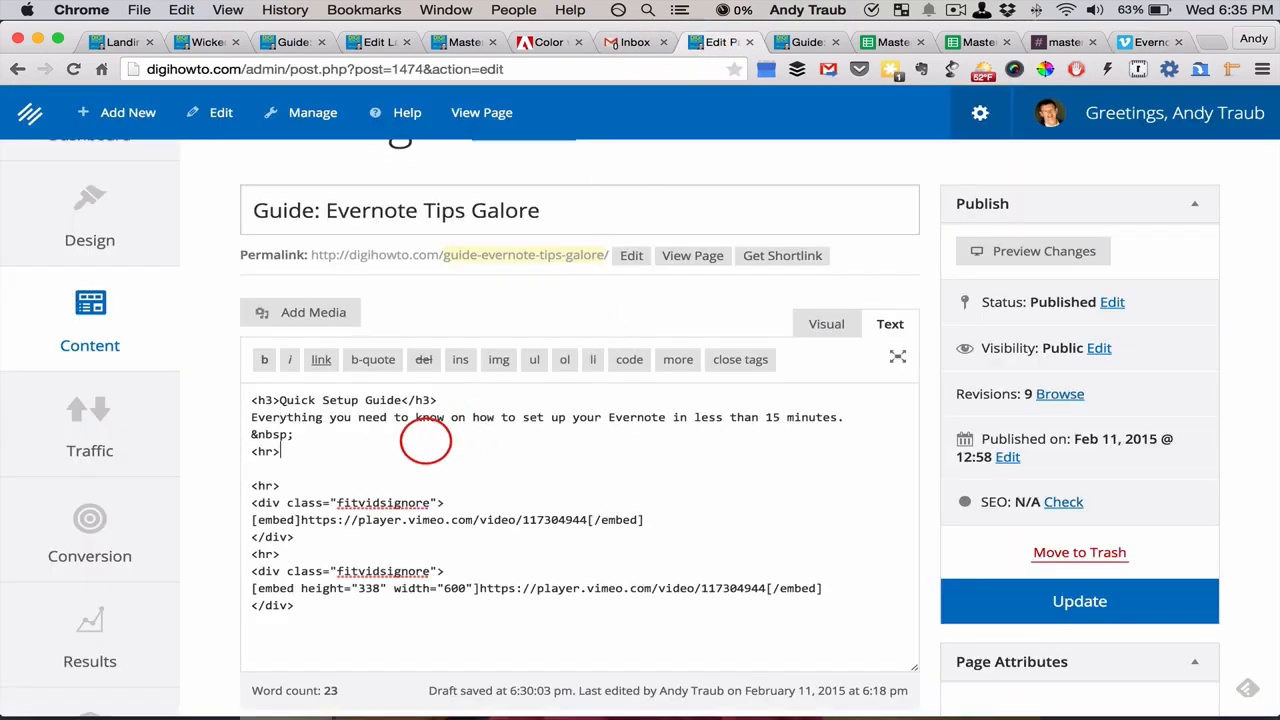
{"action": "key", "text": "super+v"}
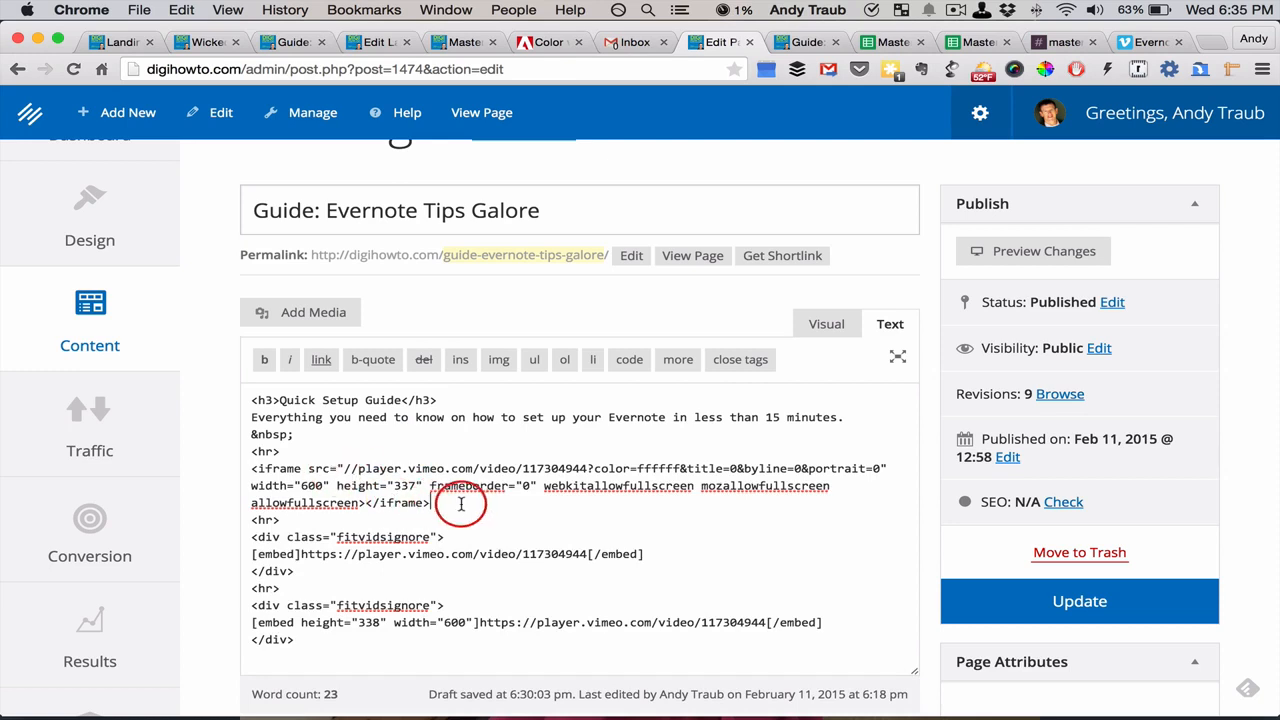
Update the page containing the iframe code and view the embedded video on the published page
{"action": "left_click_drag", "start_coordinate": [440, 503], "coordinate": [245, 470]}
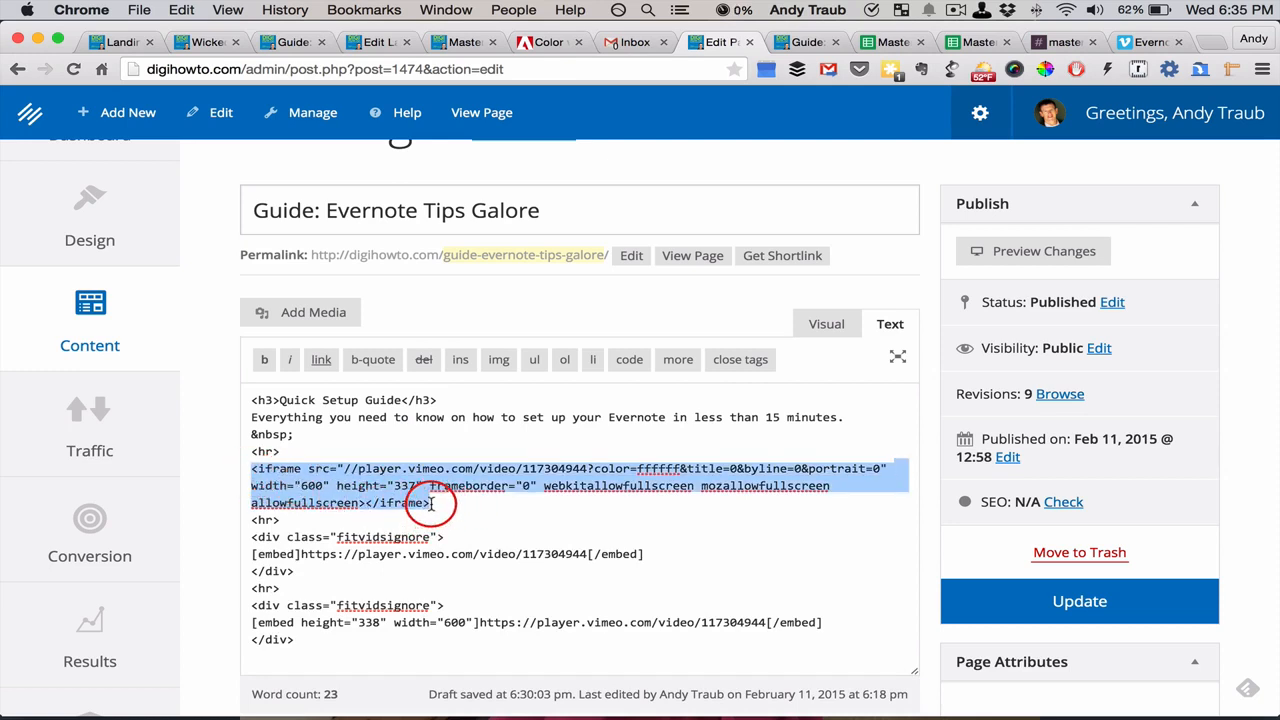
{"action": "left_click", "coordinate": [1021, 604]}
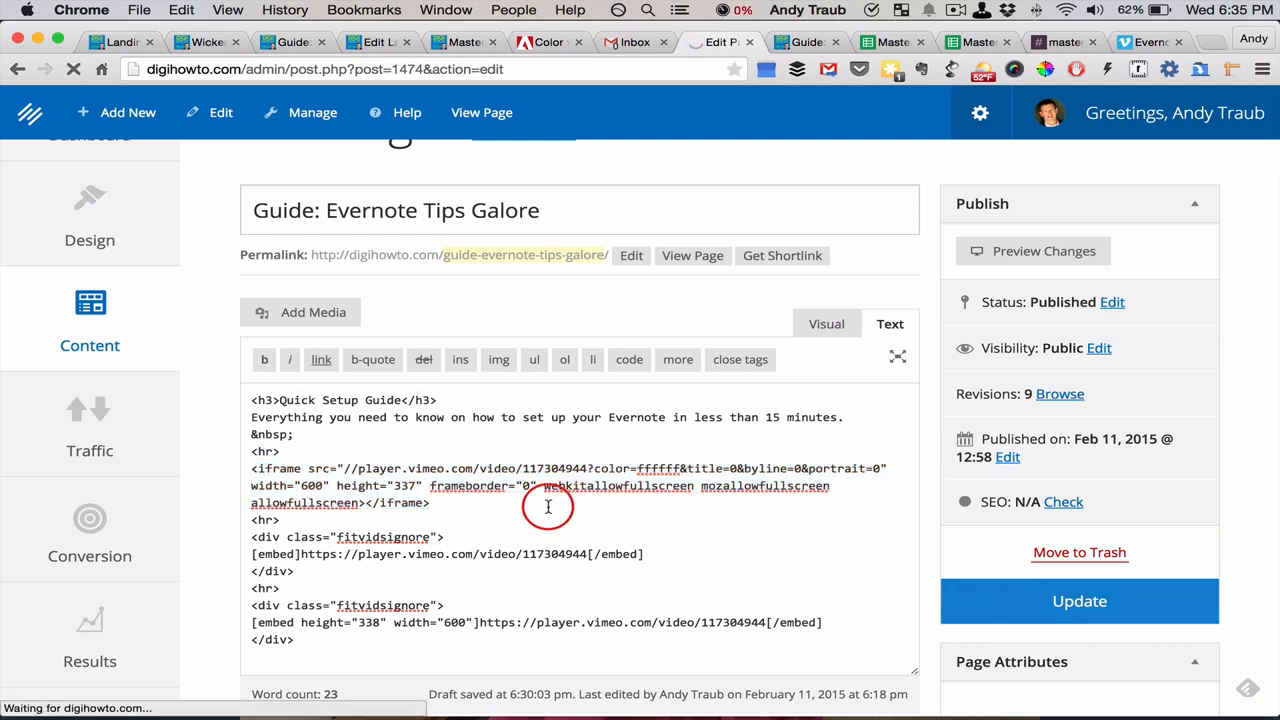
{"action": "left_click", "coordinate": [690, 256]}
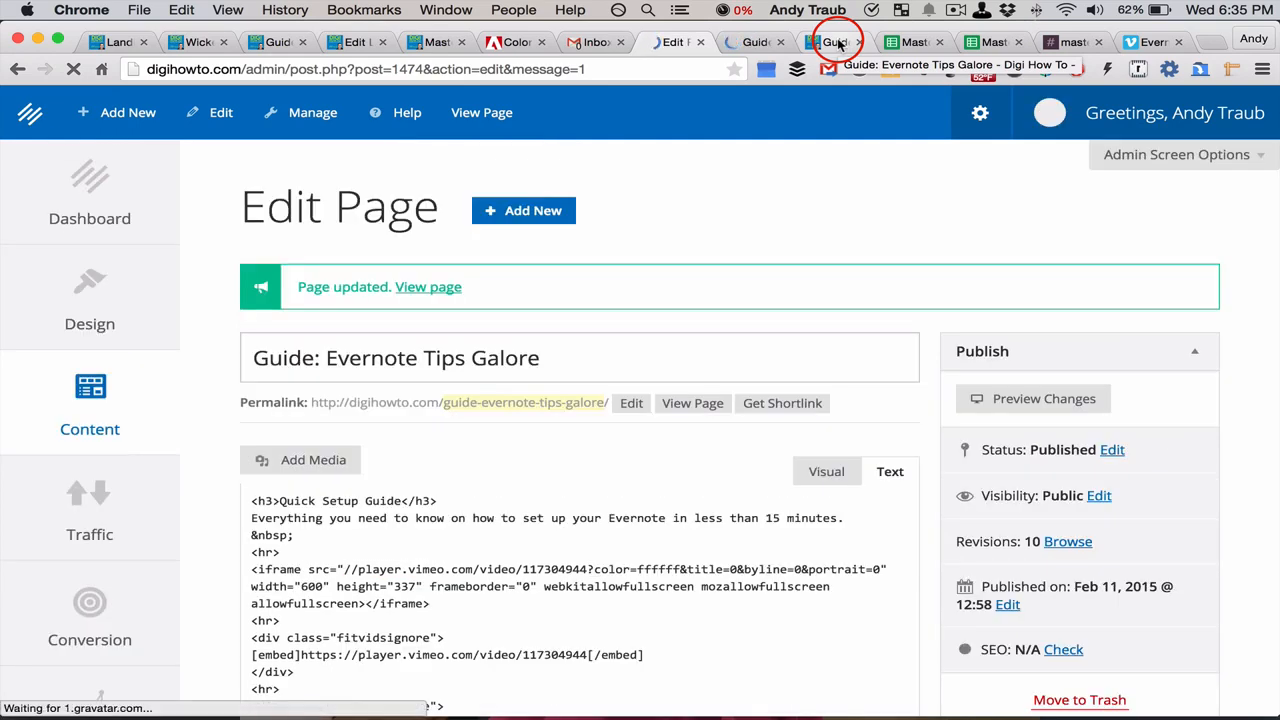
{"action": "left_click", "coordinate": [763, 43]}
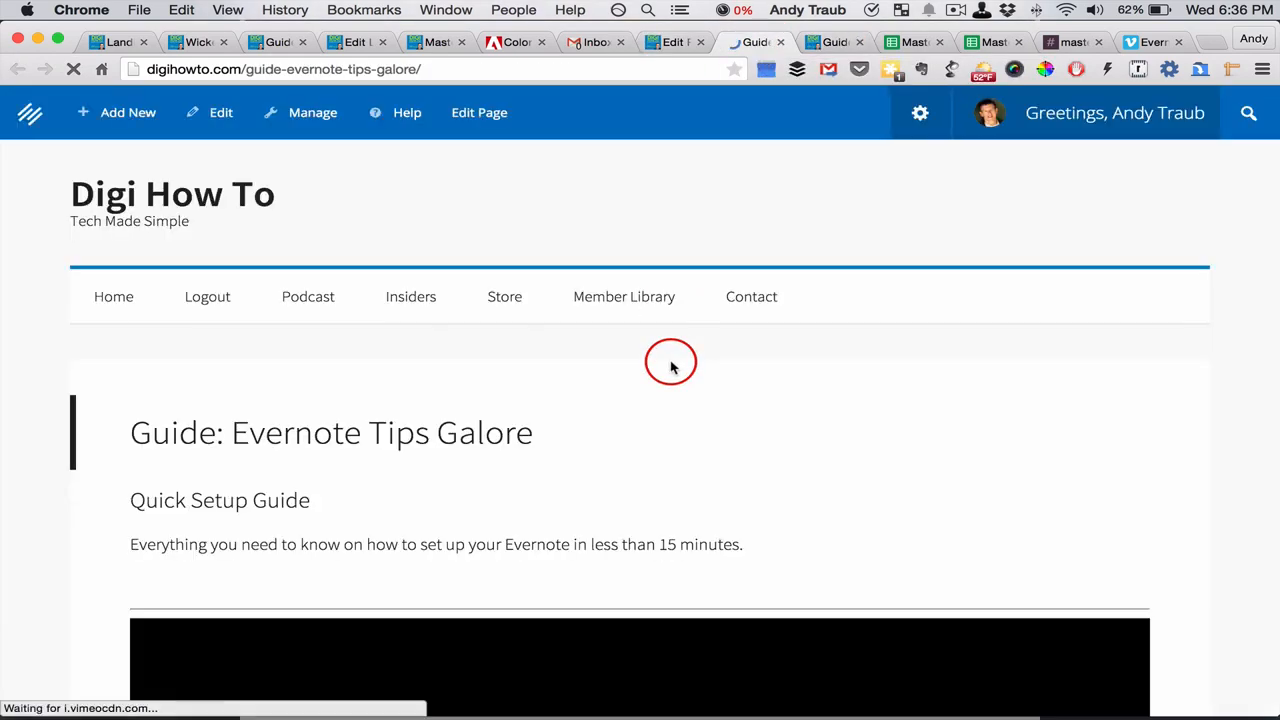
{"action": "scroll", "coordinate": [670, 364], "scroll_direction": "down", "scroll_amount": 5}
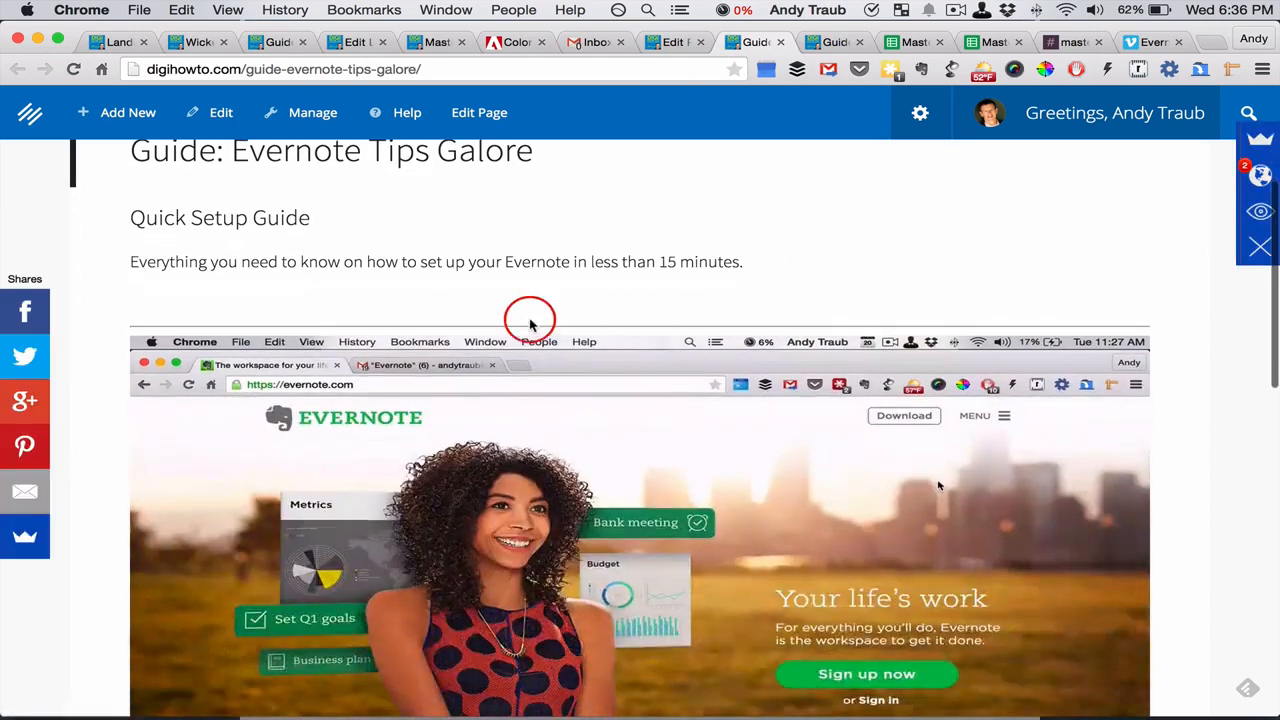
{"action": "scroll", "coordinate": [460, 440], "scroll_direction": "down", "scroll_amount": 3}
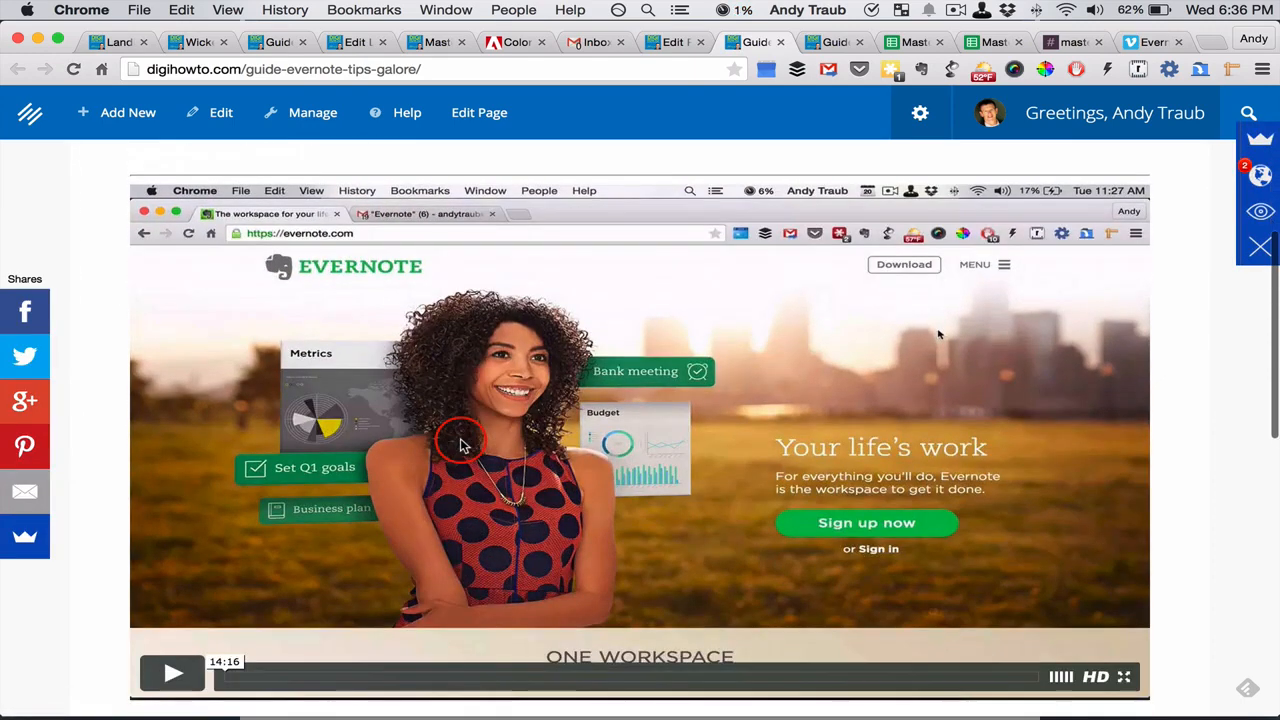
Return to the page's editor and examine the opening and closing fitvidsignore div tags around the first embed shortcode
{"action": "left_click", "coordinate": [677, 40]}
{"action": "scroll", "coordinate": [590, 480], "scroll_direction": "down", "scroll_amount": 4}
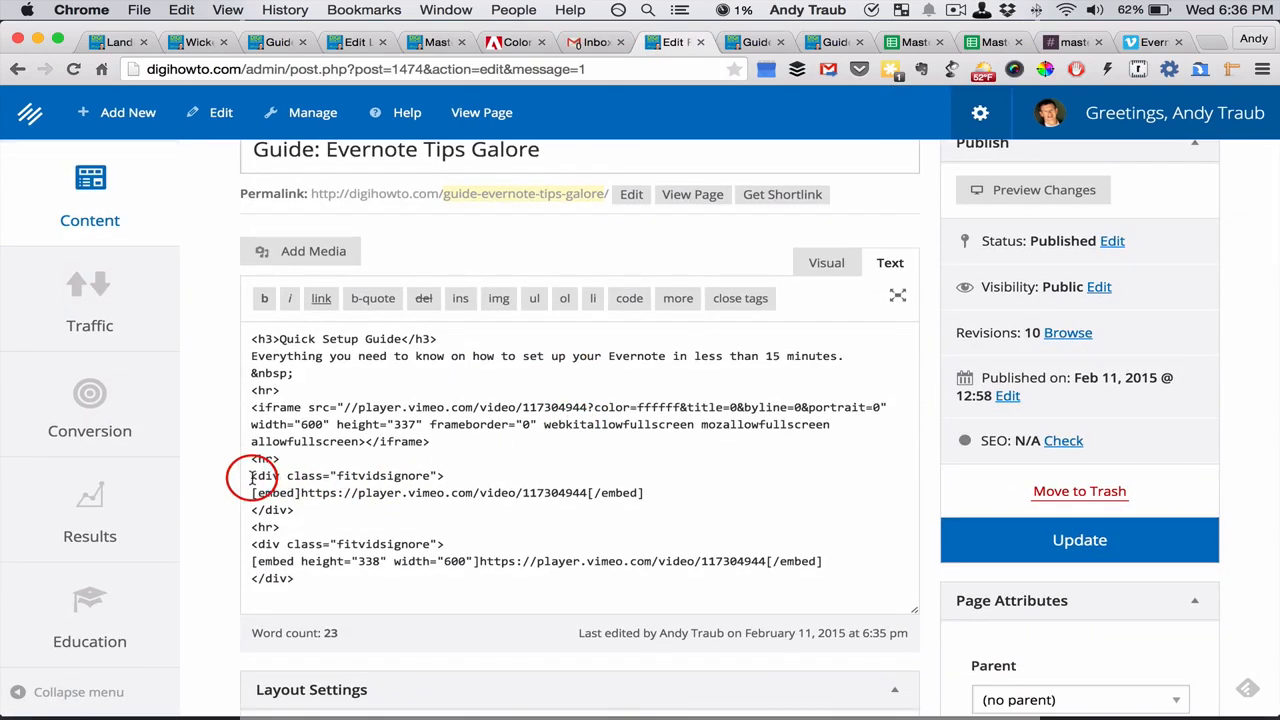
{"action": "left_click_drag", "start_coordinate": [252, 477], "coordinate": [449, 473]}
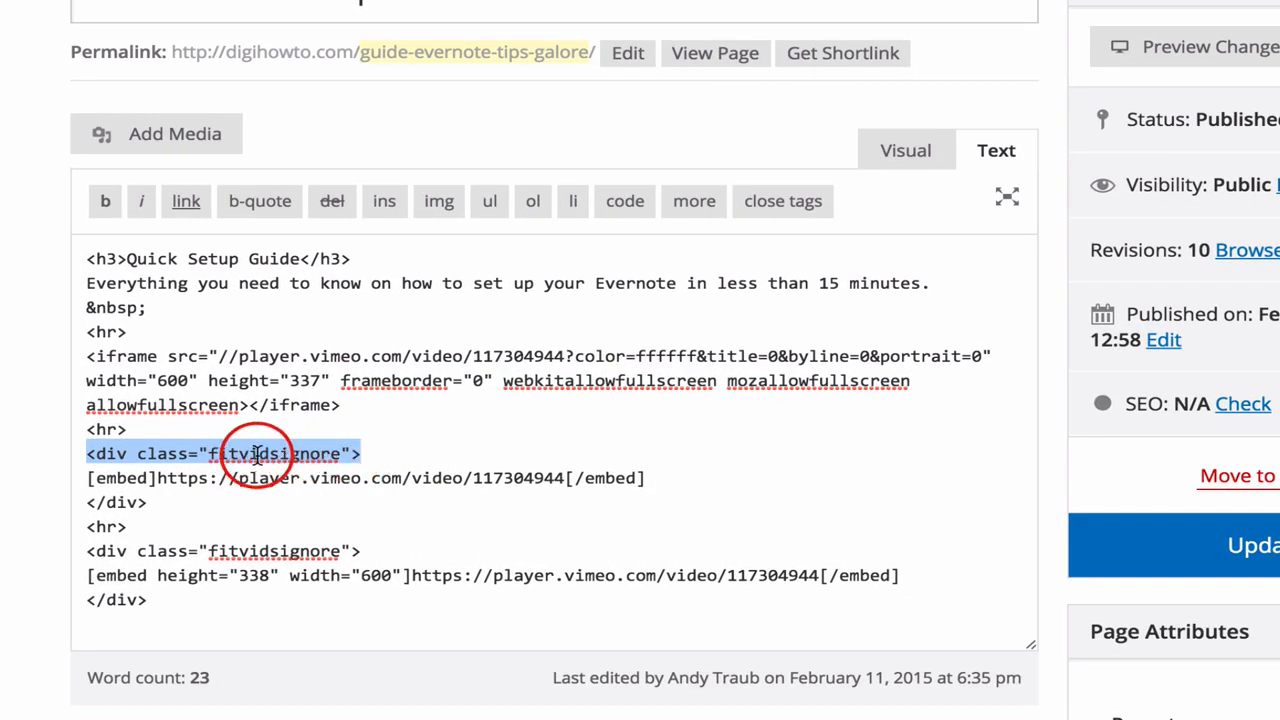
{"action": "scroll", "coordinate": [376, 449], "scroll_direction": "down", "scroll_amount": 1}
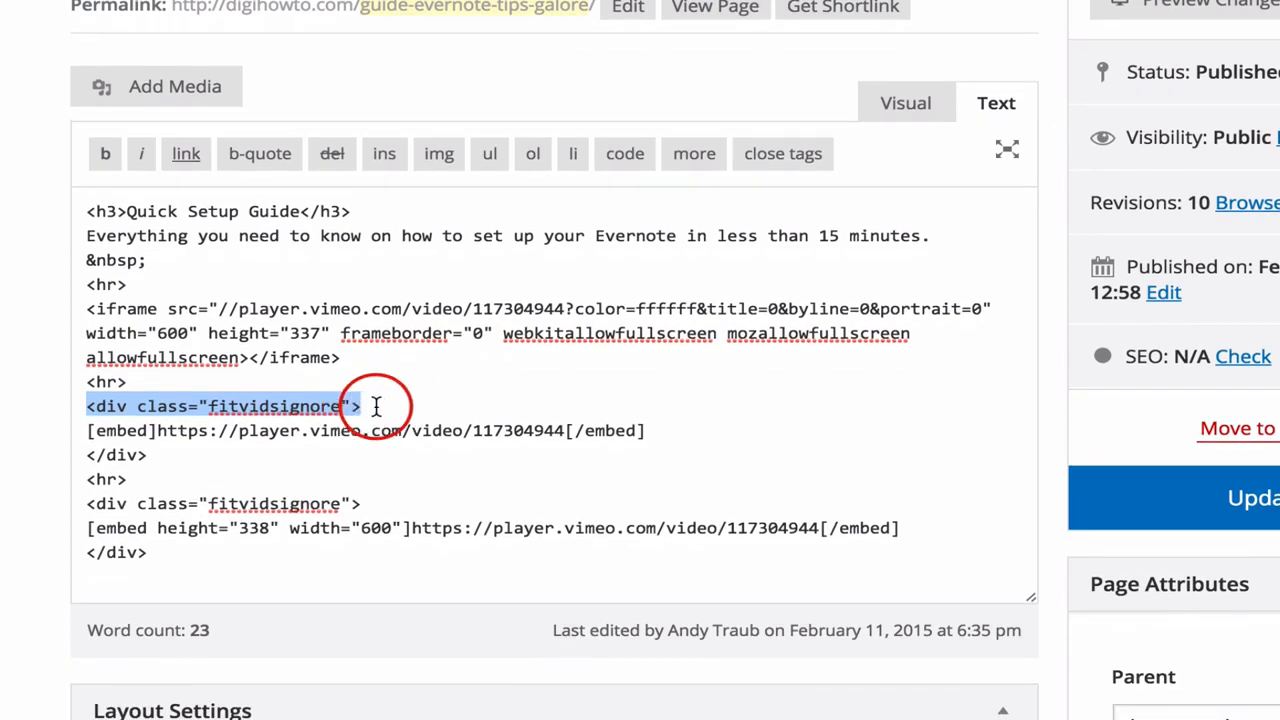
{"action": "left_click", "coordinate": [371, 405]}
{"action": "left_click_drag", "start_coordinate": [371, 405], "coordinate": [86, 408]}
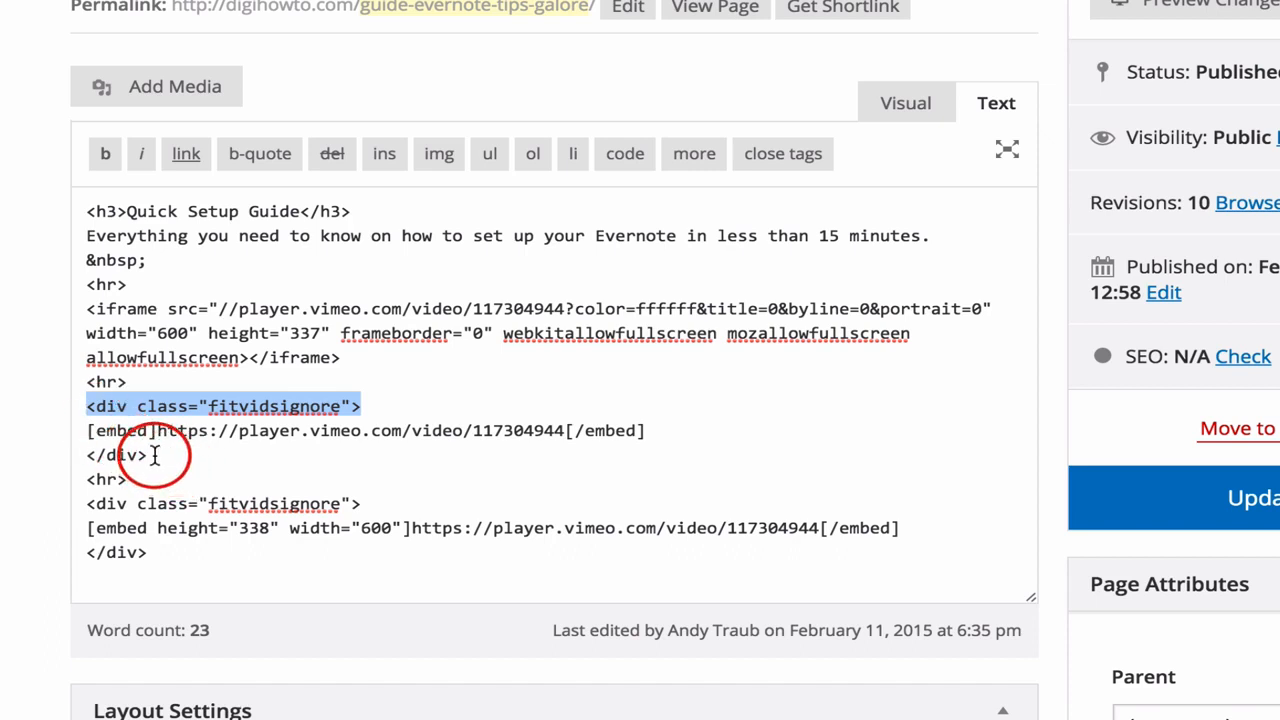
{"action": "left_click_drag", "start_coordinate": [155, 455], "coordinate": [87, 455]}
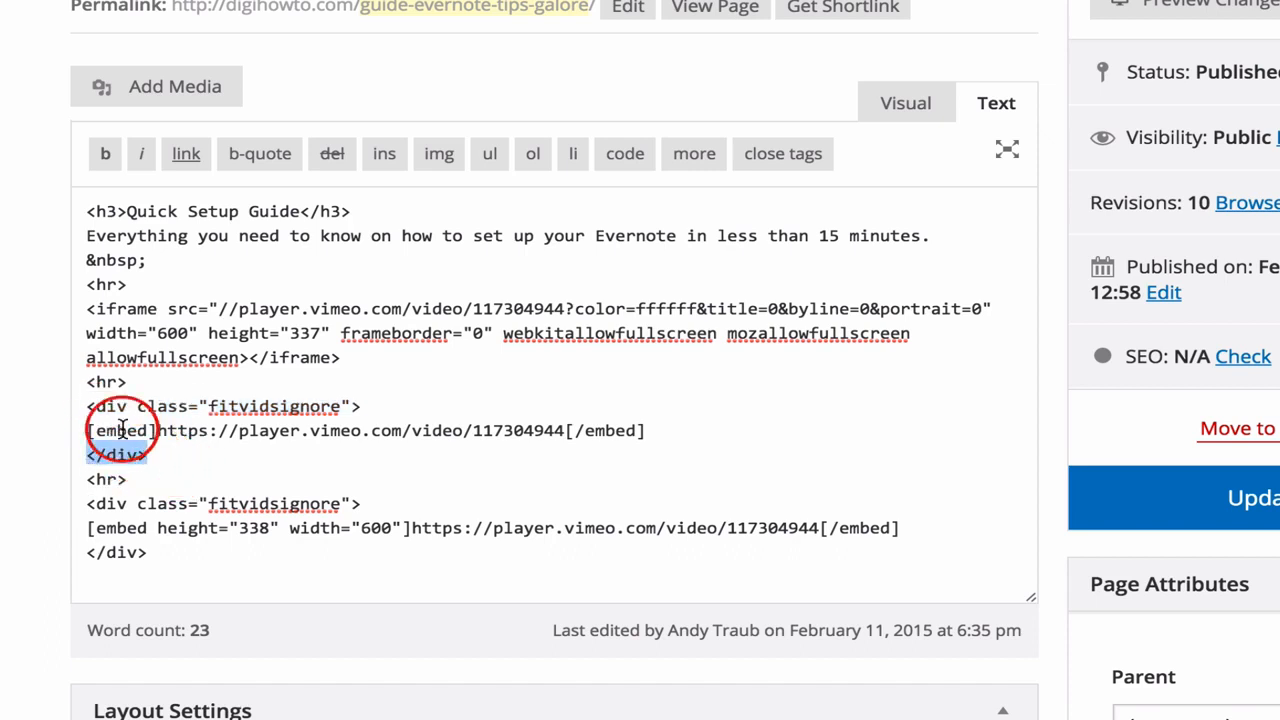
{"action": "left_click_drag", "start_coordinate": [87, 406], "coordinate": [375, 402]}
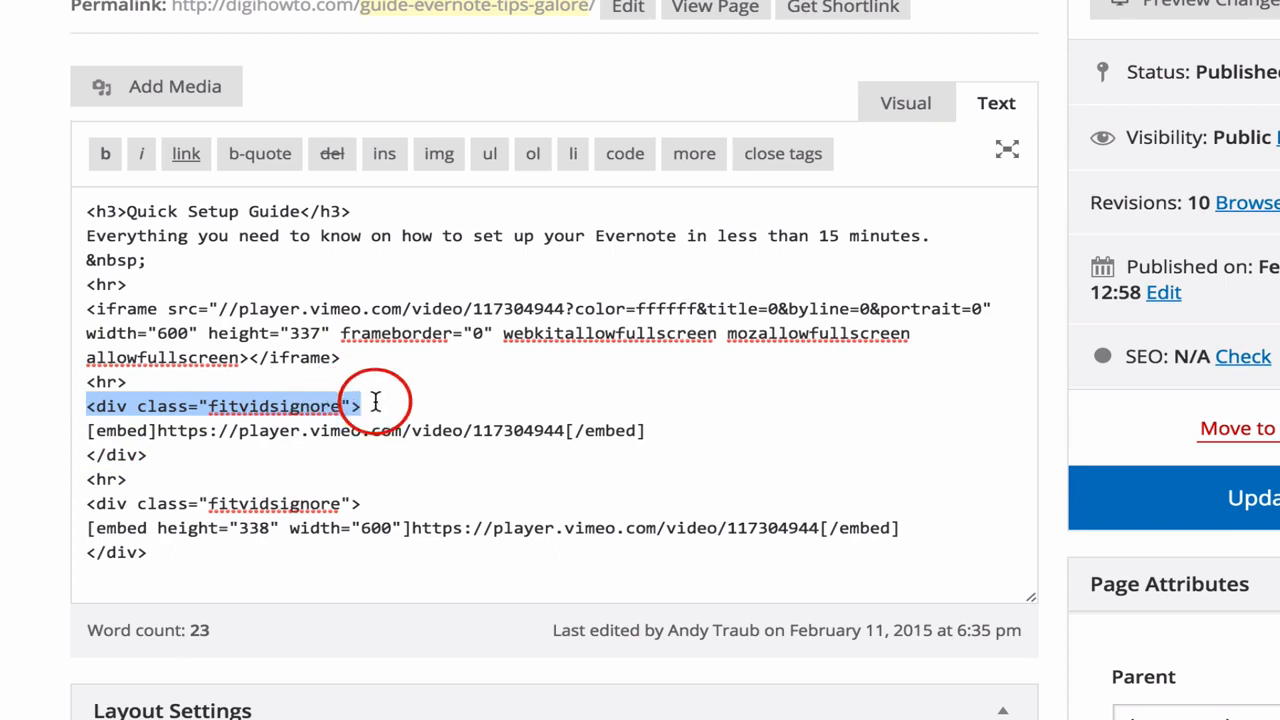
{"action": "left_click_drag", "start_coordinate": [152, 455], "coordinate": [80, 457]}
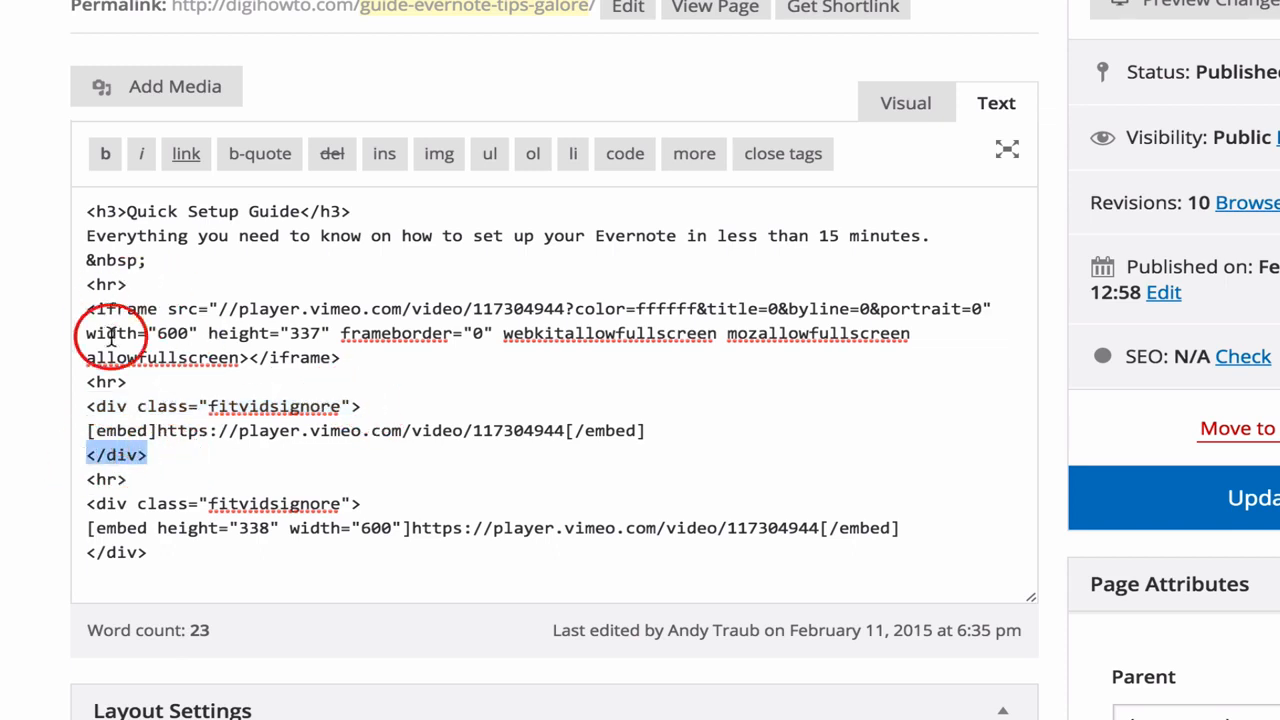
{"action": "left_click", "coordinate": [408, 385]}
{"action": "scroll", "coordinate": [405, 386], "scroll_direction": "down", "scroll_amount": 2}
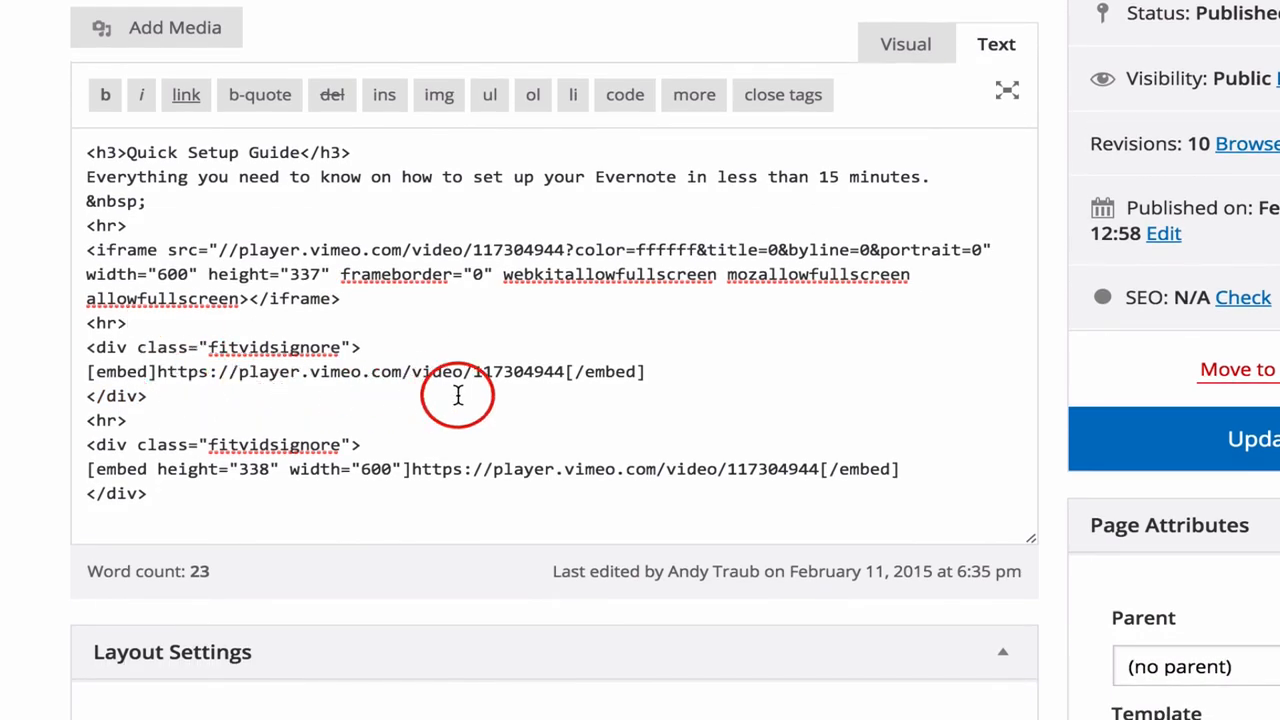
{"action": "scroll", "coordinate": [457, 395], "scroll_direction": "down", "scroll_amount": 1}
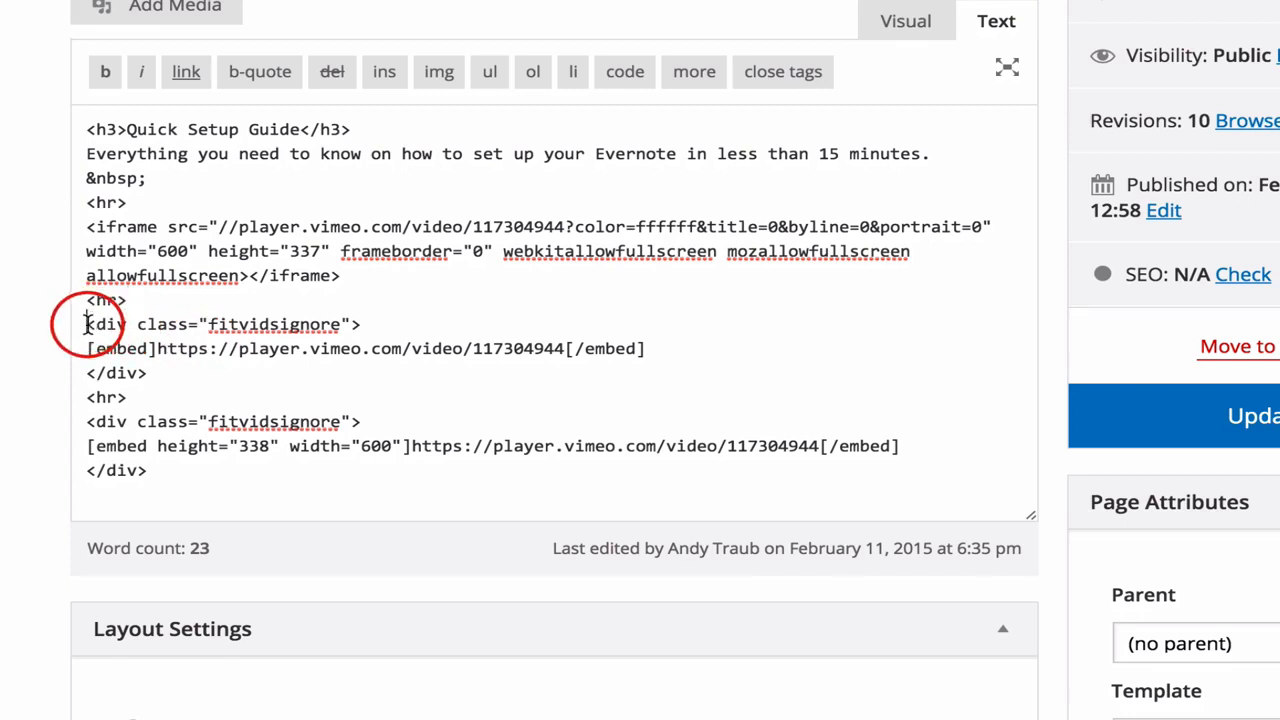
{"action": "left_click_drag", "start_coordinate": [86, 324], "coordinate": [369, 325]}
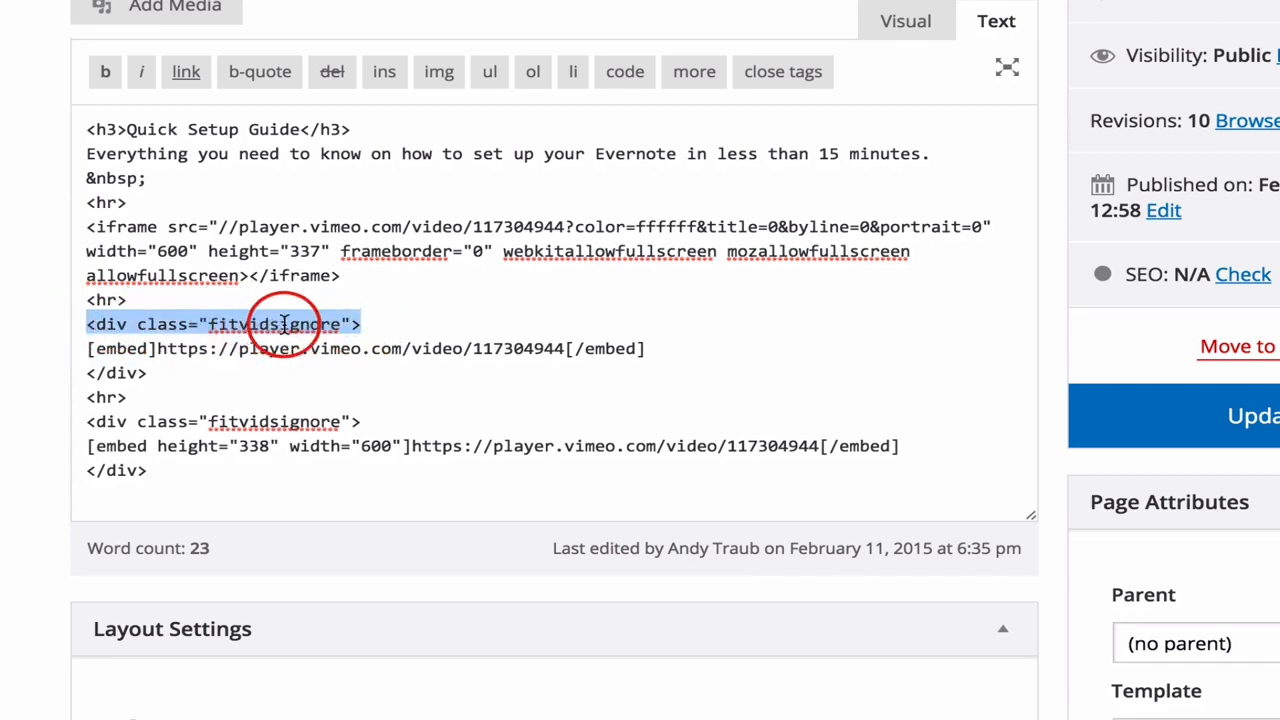
{"action": "left_click", "coordinate": [378, 324]}
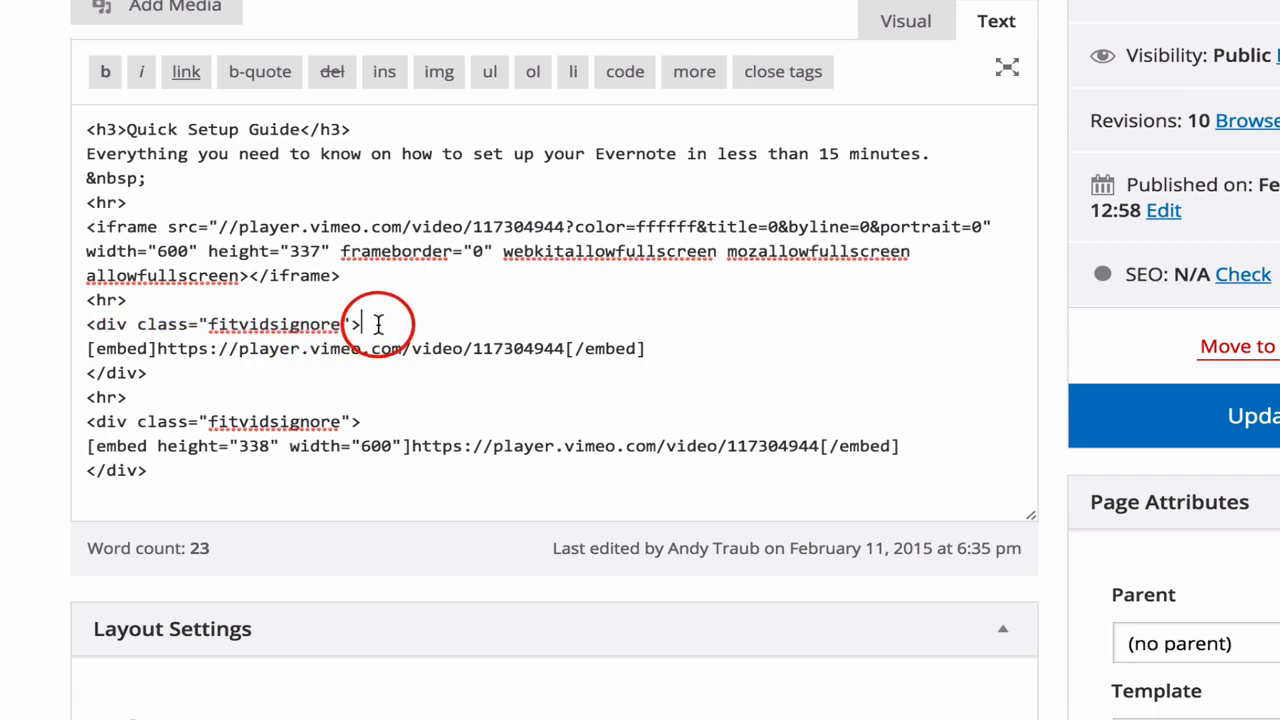
{"action": "left_click_drag", "start_coordinate": [86, 349], "coordinate": [148, 352]}
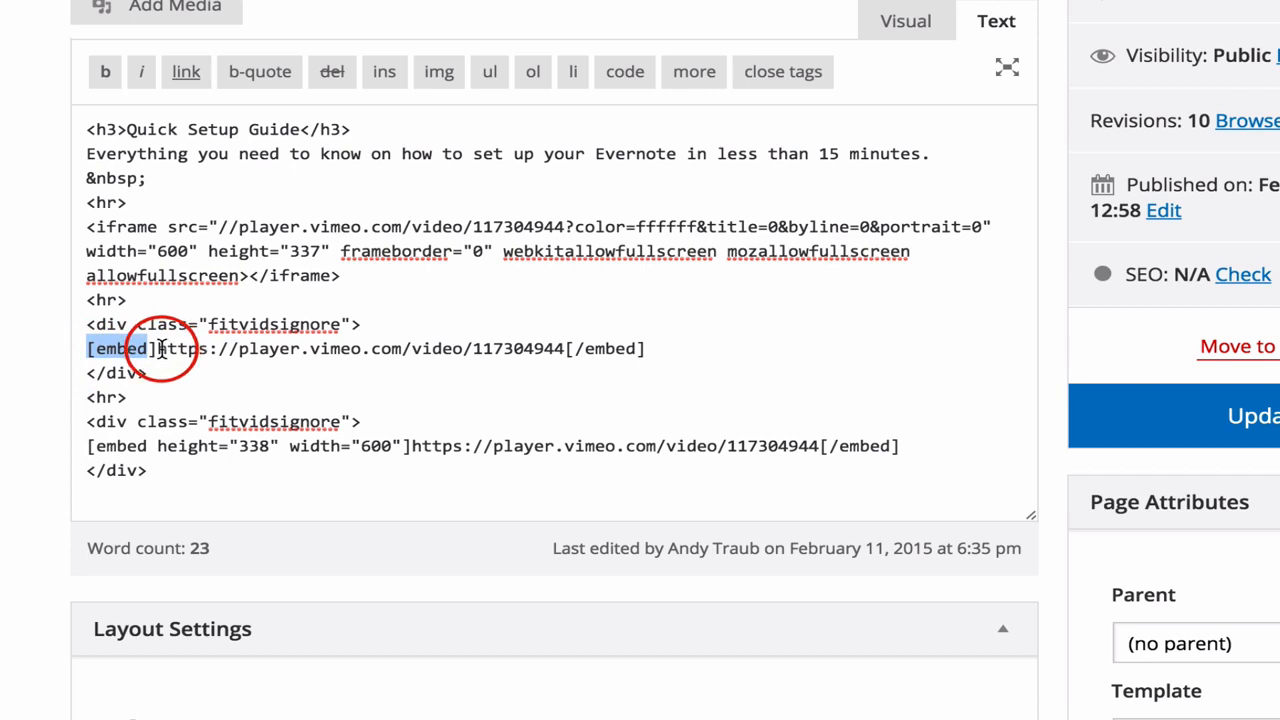
{"action": "left_click", "coordinate": [156, 350]}
{"action": "left_click_drag", "start_coordinate": [156, 350], "coordinate": [237, 350]}
{"action": "type", "text": "a"}
{"action": "key", "text": "ctrl+z"}
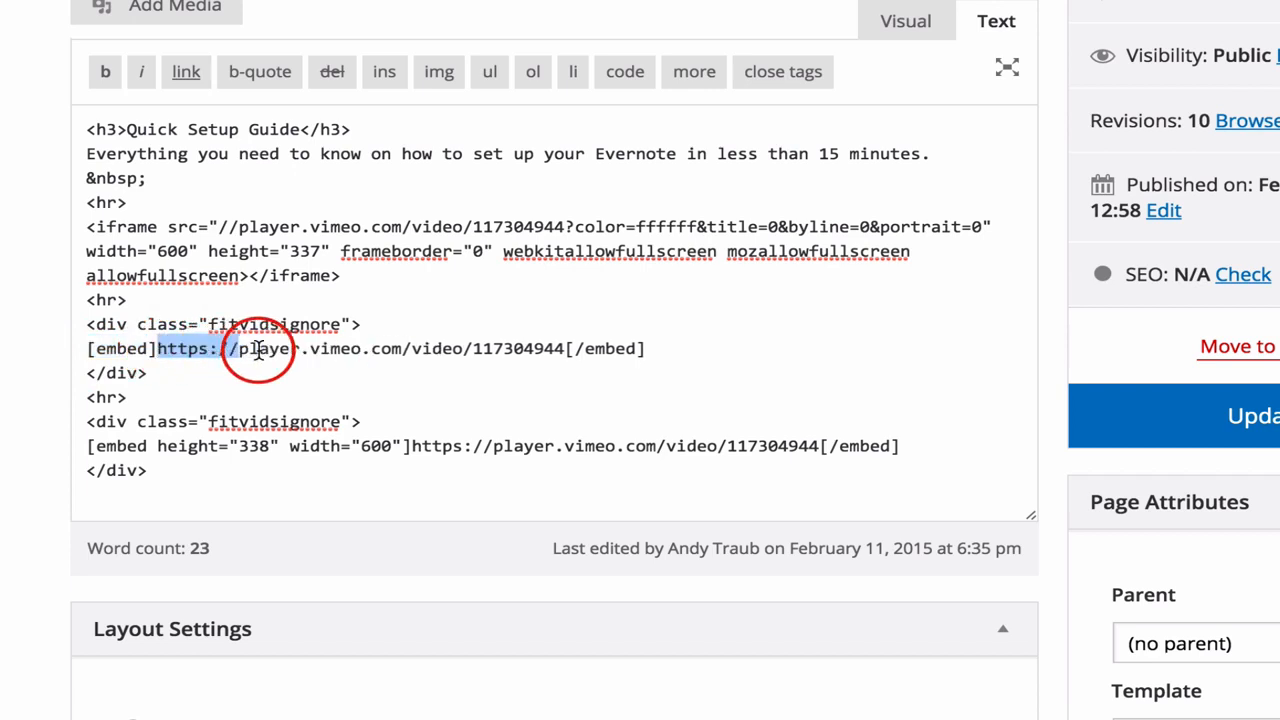
{"action": "left_click", "coordinate": [257, 350]}
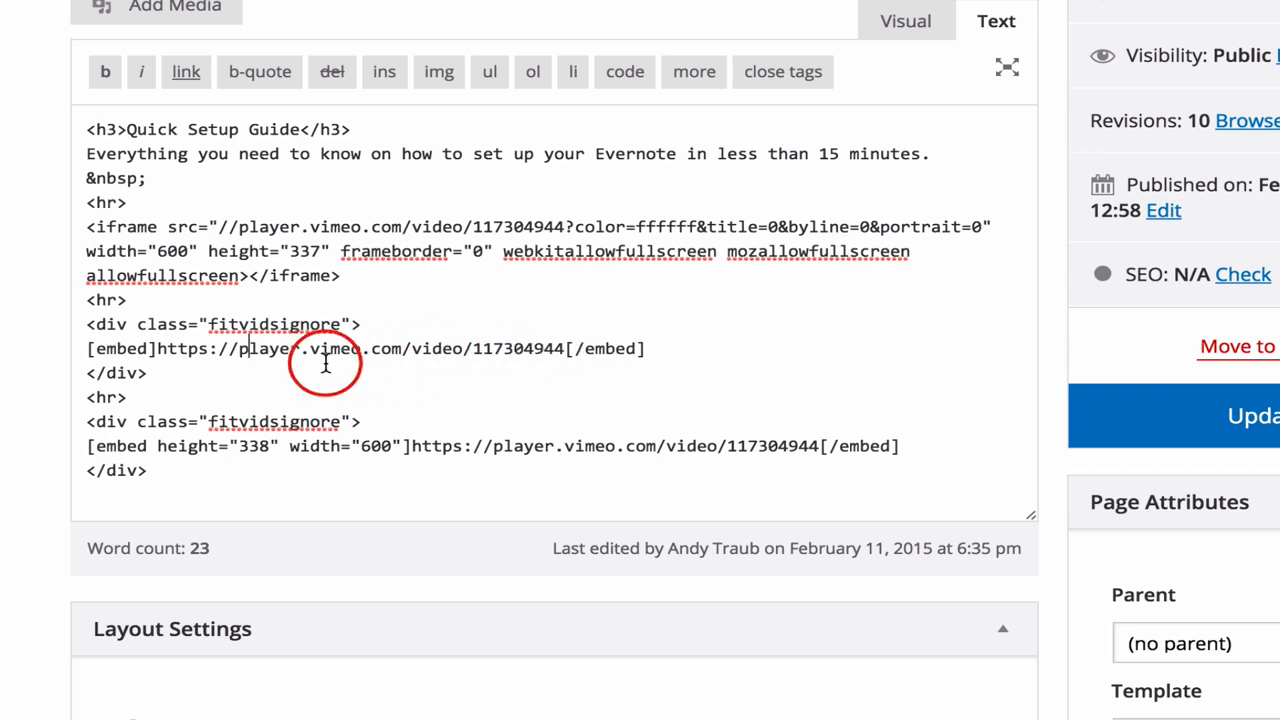
{"action": "scroll", "coordinate": [289, 350], "scroll_direction": "down", "scroll_amount": 2}
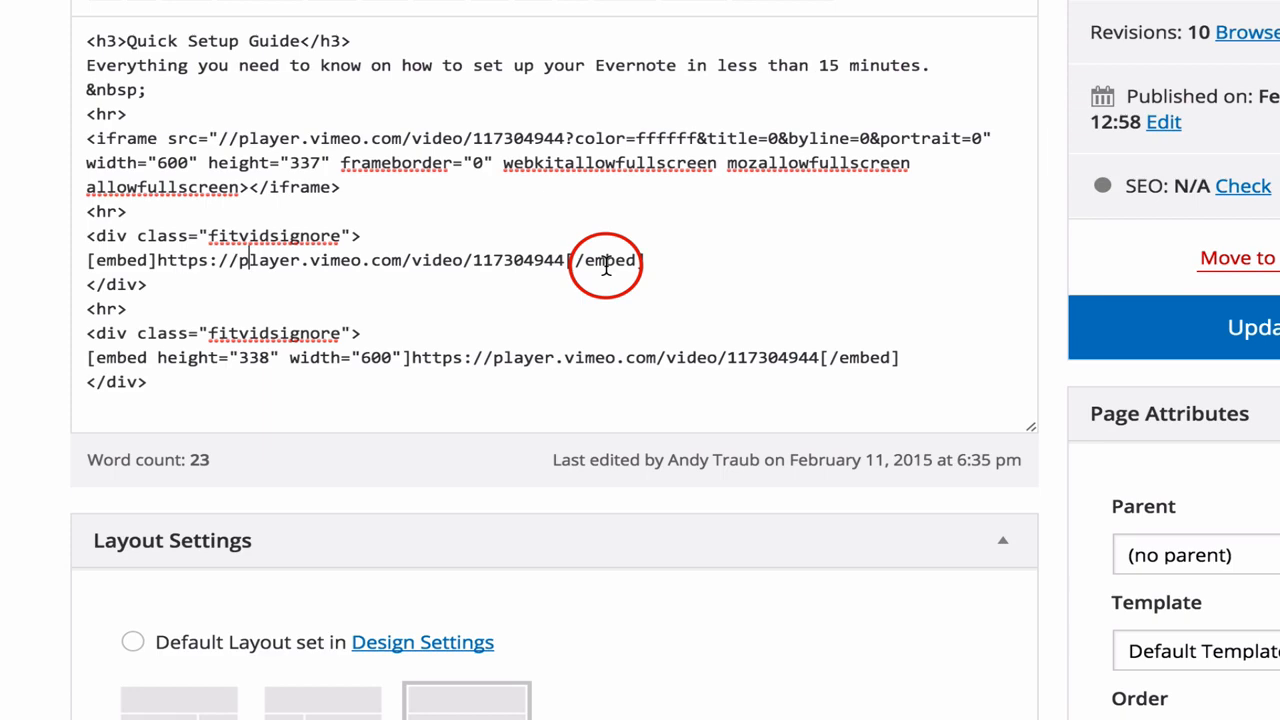
Compare the opening tag and player URL of the embed shortcode with height and width attributes against the plain [embed] version
{"action": "scroll", "coordinate": [605, 265], "scroll_direction": "down", "scroll_amount": 2}
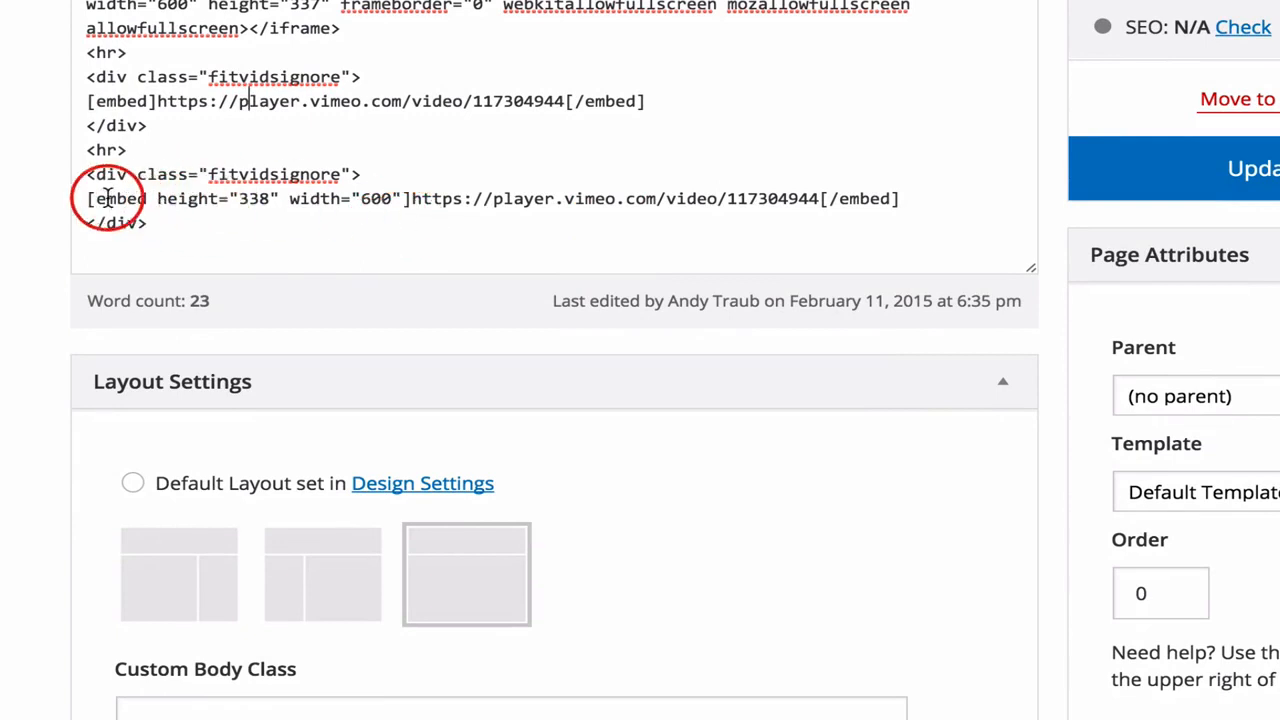
{"action": "left_click_drag", "start_coordinate": [86, 198], "coordinate": [146, 198]}
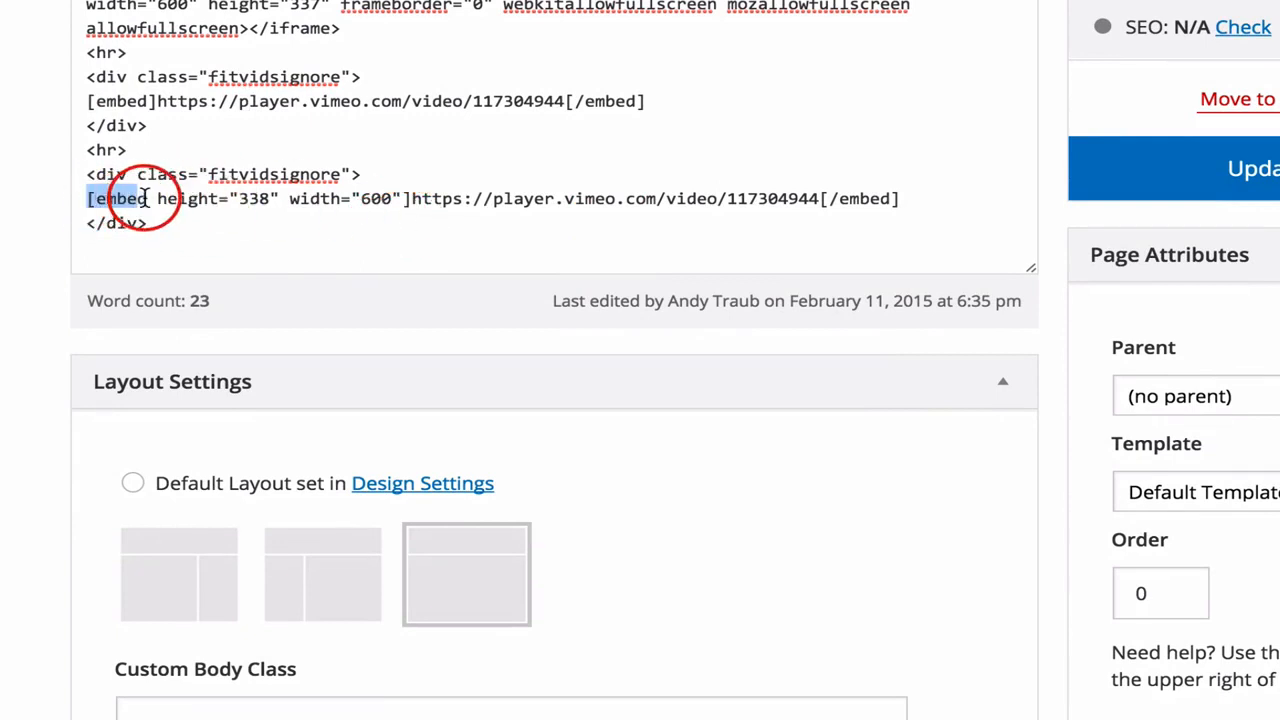
{"action": "left_click_drag", "start_coordinate": [157, 101], "coordinate": [86, 102]}
{"action": "left_click_drag", "start_coordinate": [87, 198], "coordinate": [130, 200]}
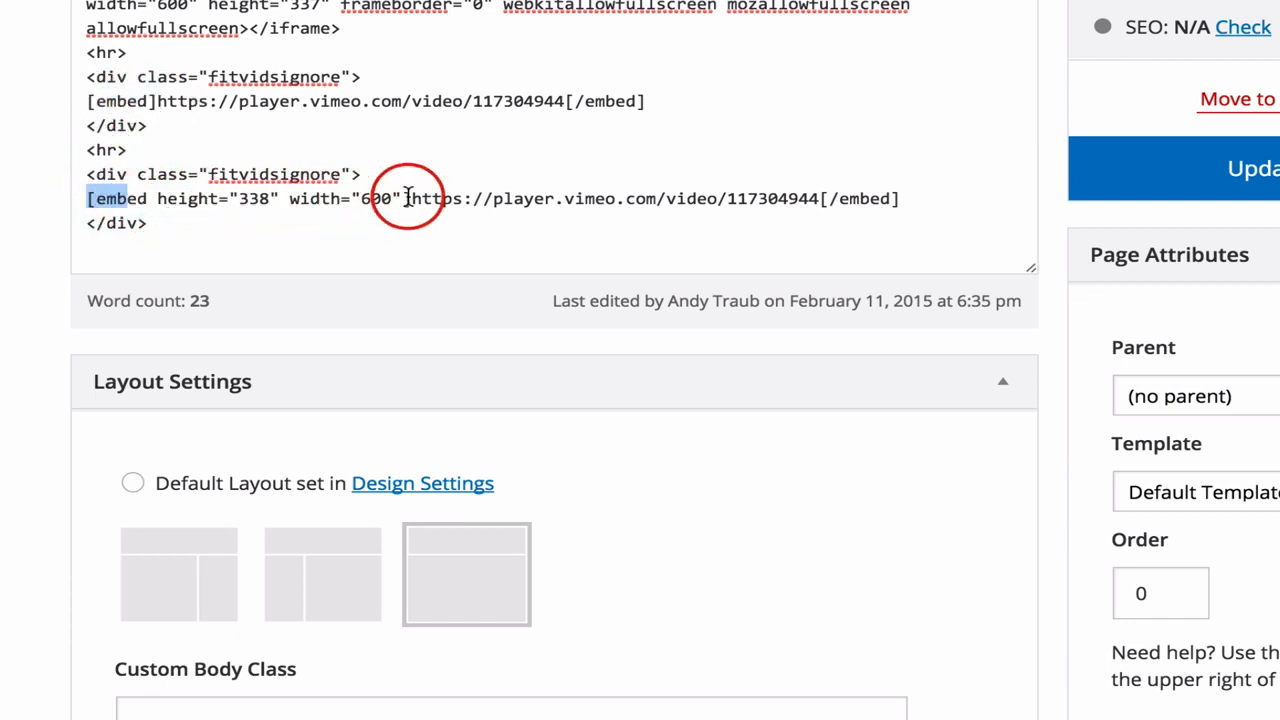
{"action": "left_click_drag", "start_coordinate": [410, 198], "coordinate": [819, 200]}
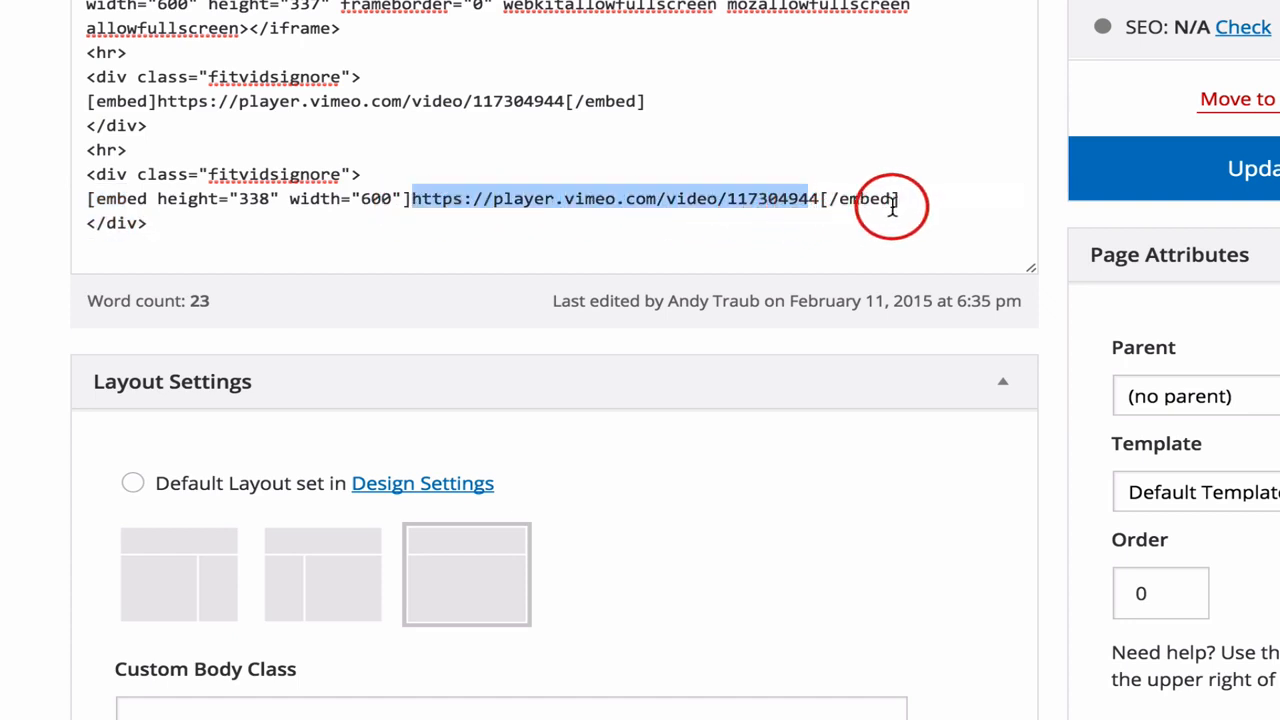
{"action": "left_click", "coordinate": [211, 228]}
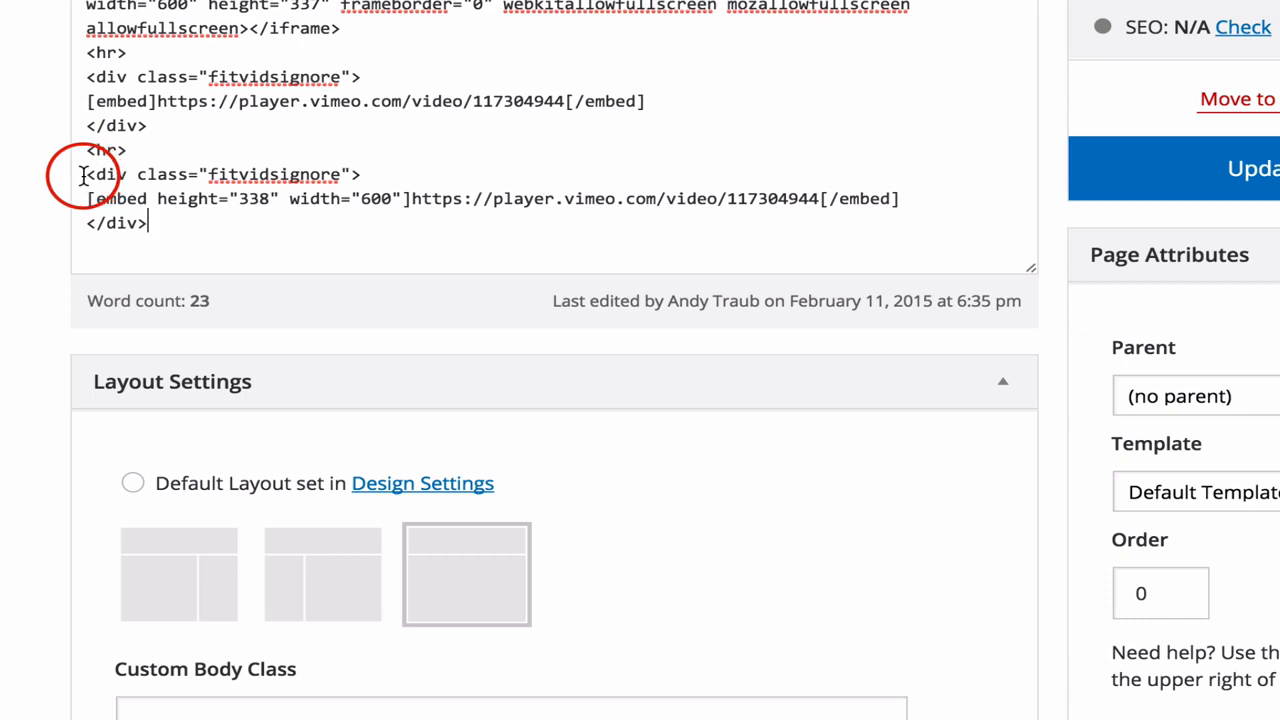
Review the complete sized embed block, from its fitvidsignore div and opening embed tag to the closing [/embed] and </div> tags
{"action": "left_click_drag", "start_coordinate": [84, 176], "coordinate": [375, 171]}
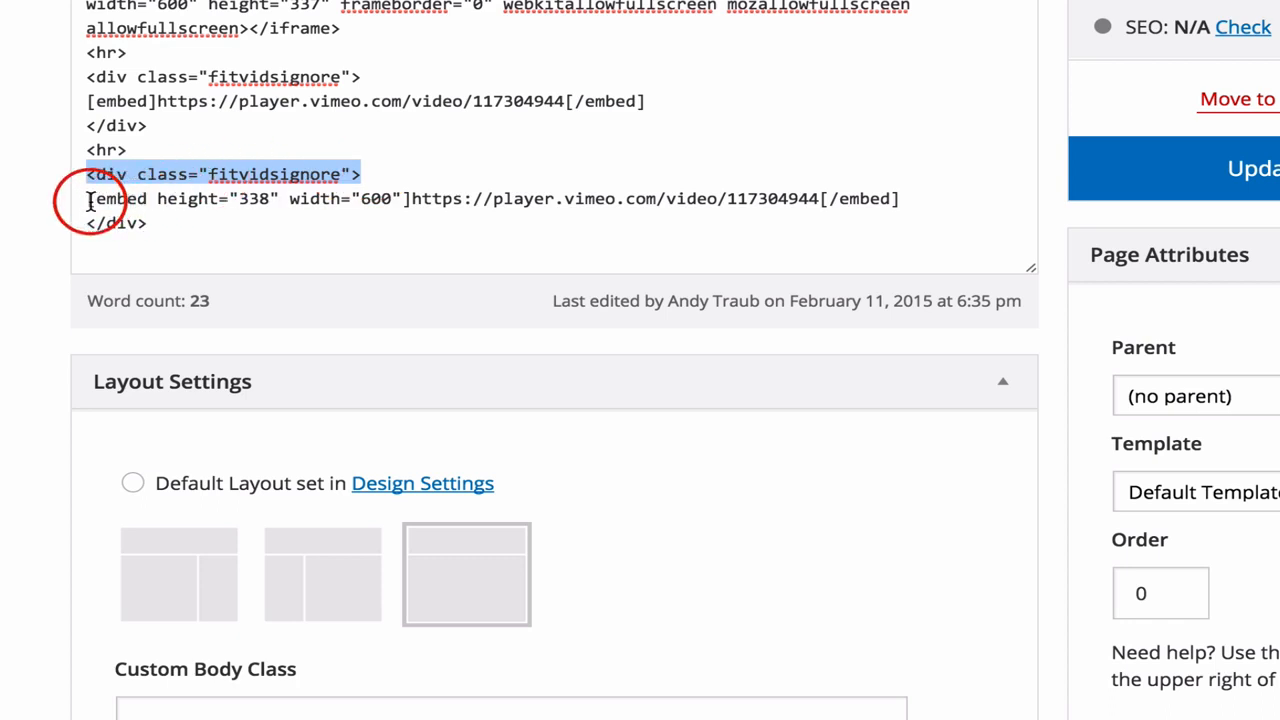
{"action": "left_click_drag", "start_coordinate": [86, 200], "coordinate": [899, 198]}
{"action": "left_click", "coordinate": [416, 203]}
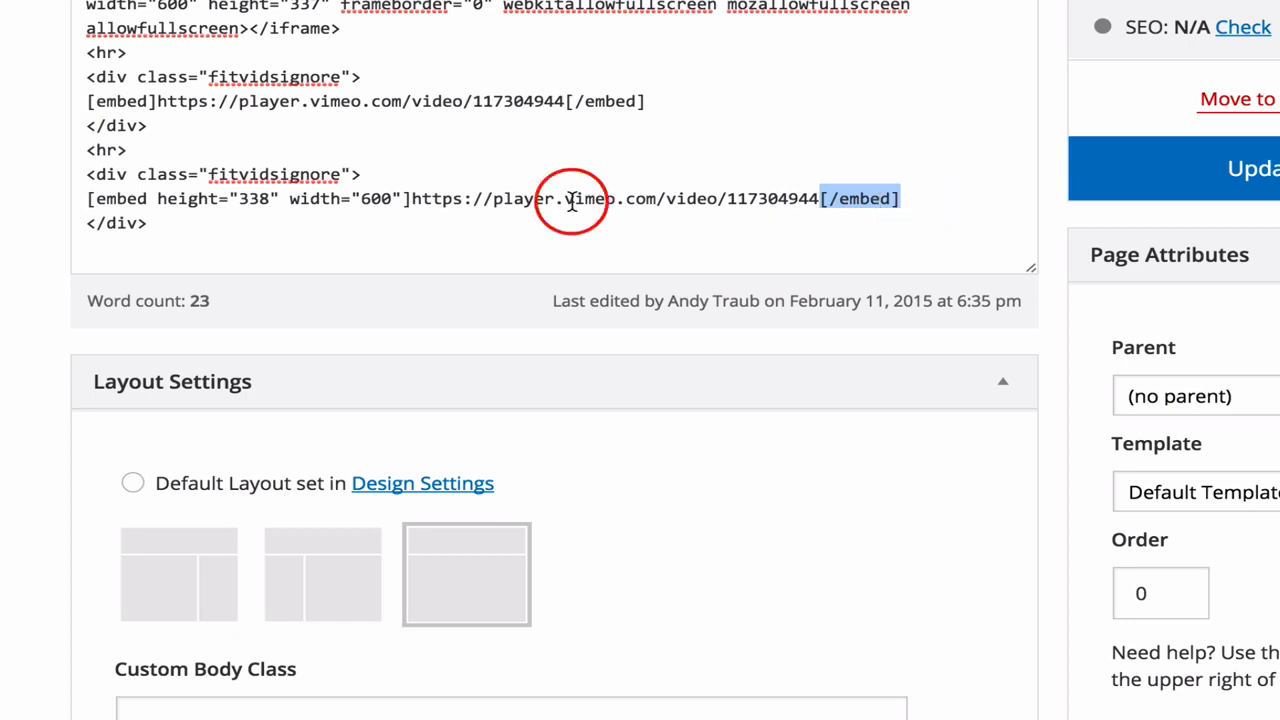
{"action": "left_click_drag", "start_coordinate": [150, 230], "coordinate": [80, 231]}
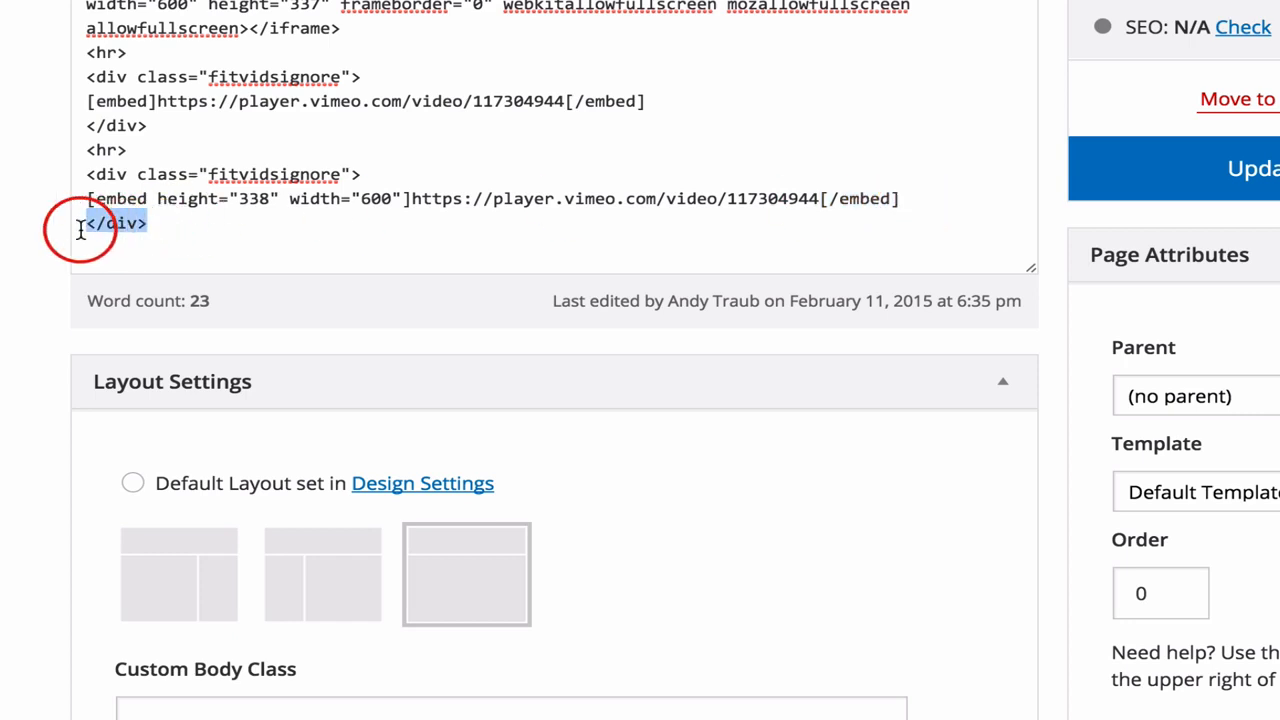
{"action": "left_click", "coordinate": [87, 179]}
{"action": "left_click_drag", "start_coordinate": [127, 177], "coordinate": [391, 187]}
{"action": "left_click", "coordinate": [226, 191]}
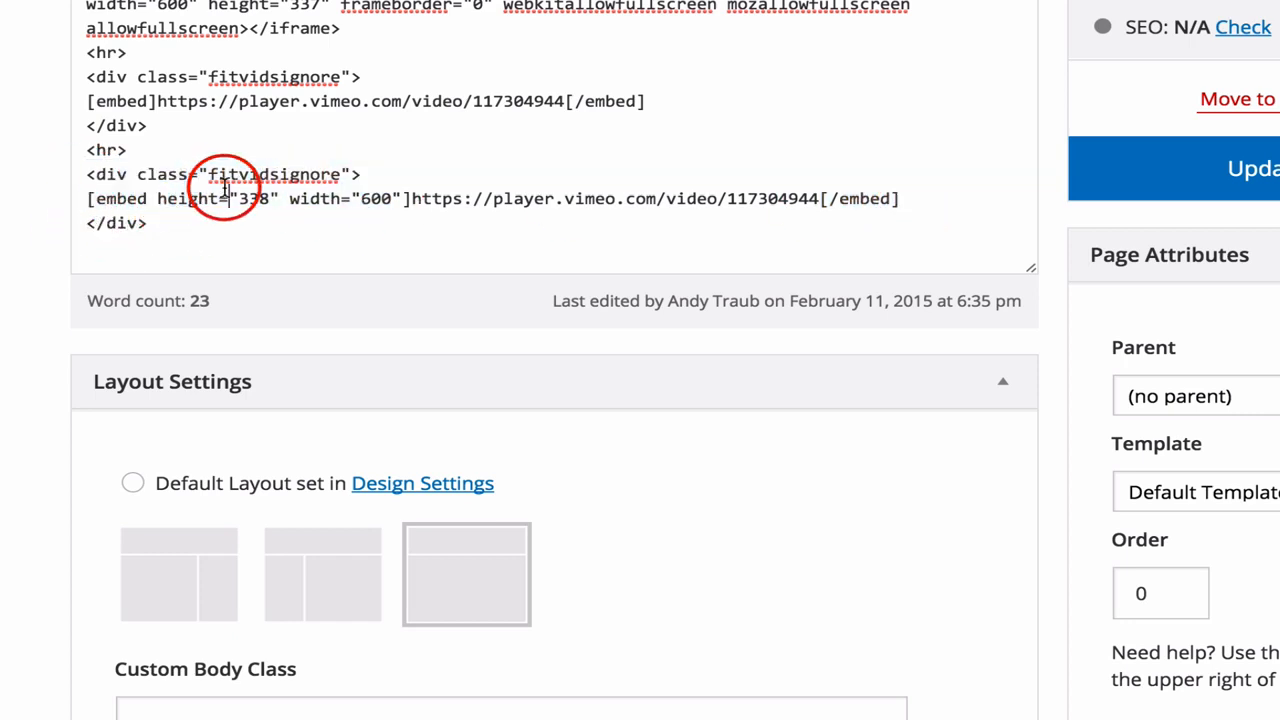
{"action": "triple_click", "coordinate": [212, 175]}
{"action": "triple_click", "coordinate": [140, 224]}
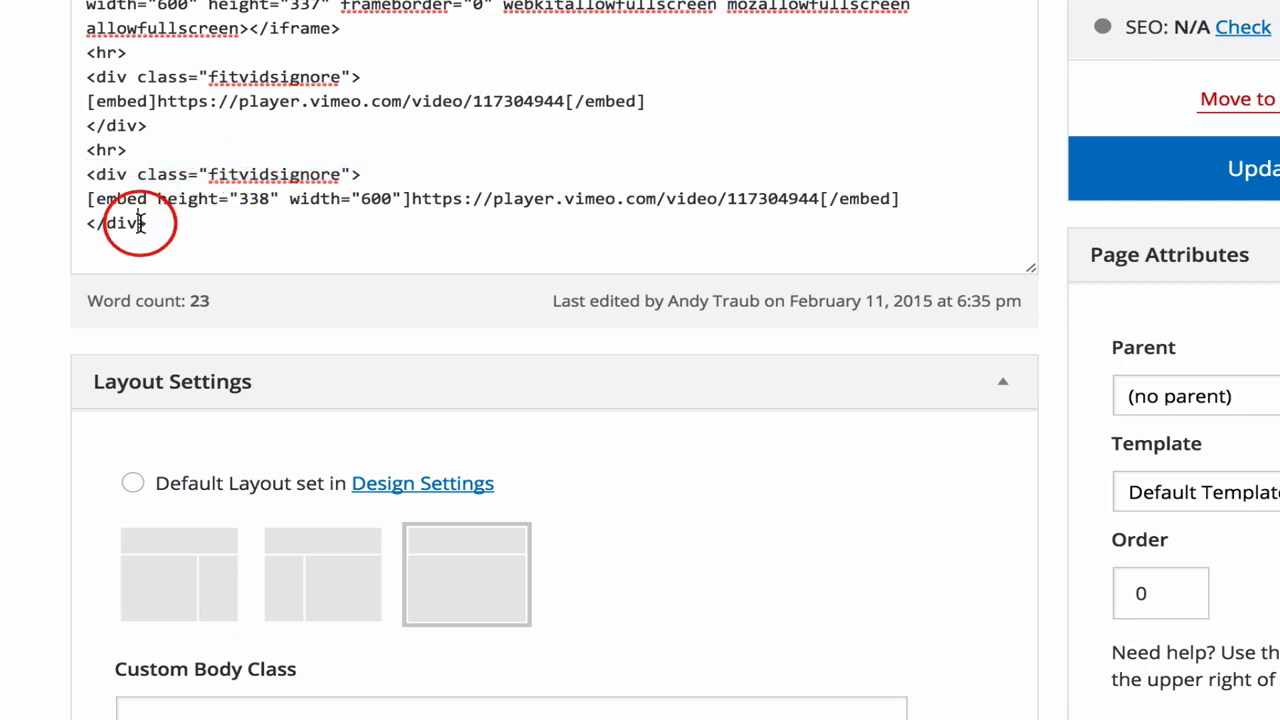
{"action": "left_click", "coordinate": [94, 206]}
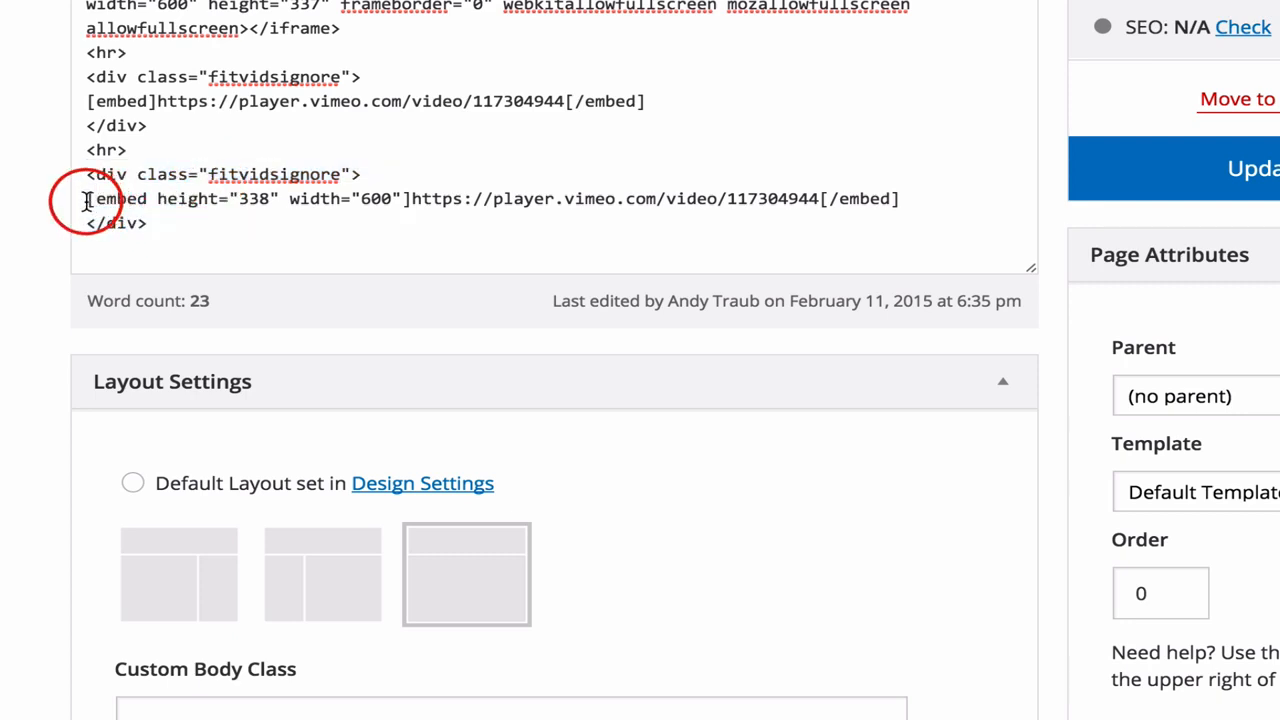
{"action": "left_click_drag", "start_coordinate": [86, 200], "coordinate": [408, 204]}
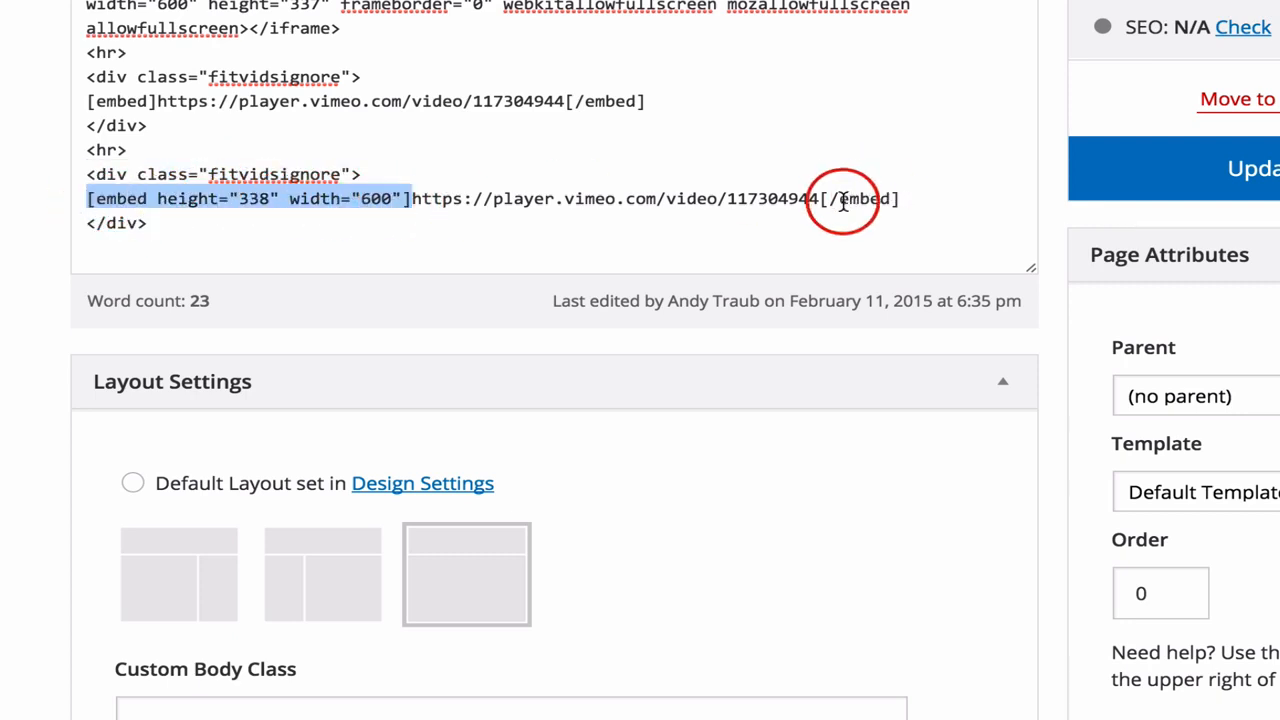
{"action": "left_click_drag", "start_coordinate": [820, 200], "coordinate": [944, 204]}
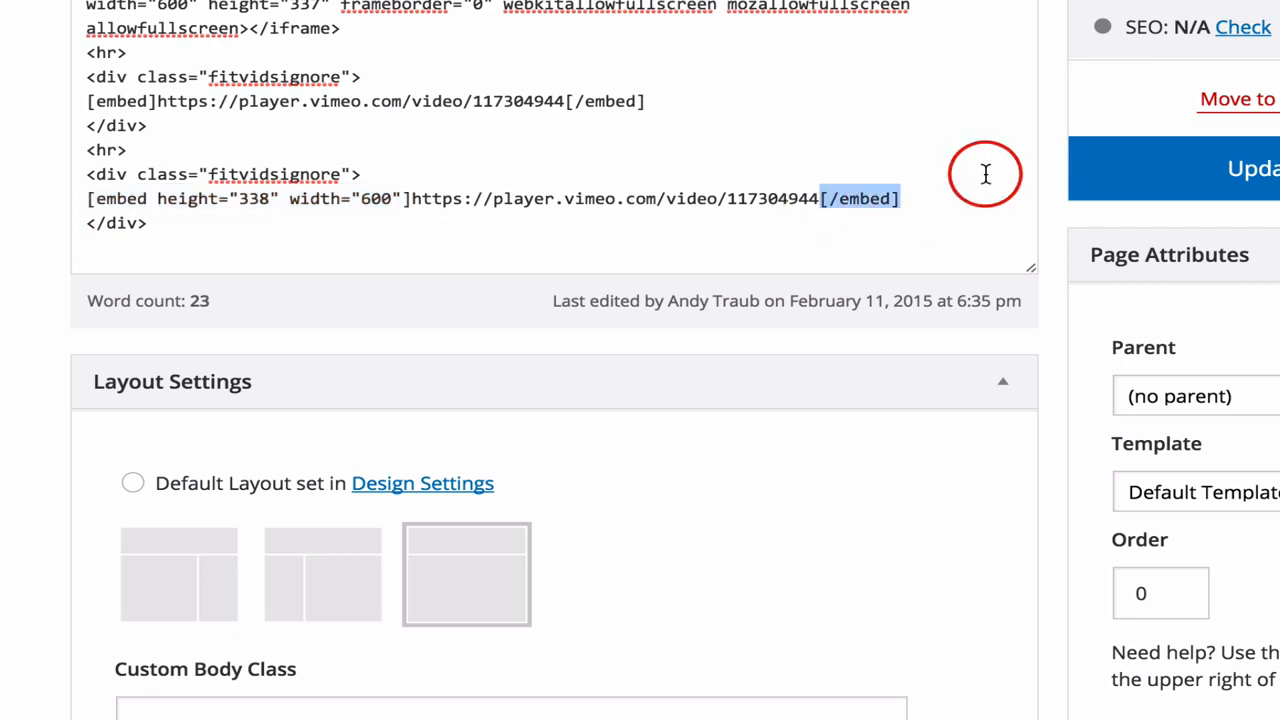
{"action": "left_click", "coordinate": [385, 238]}
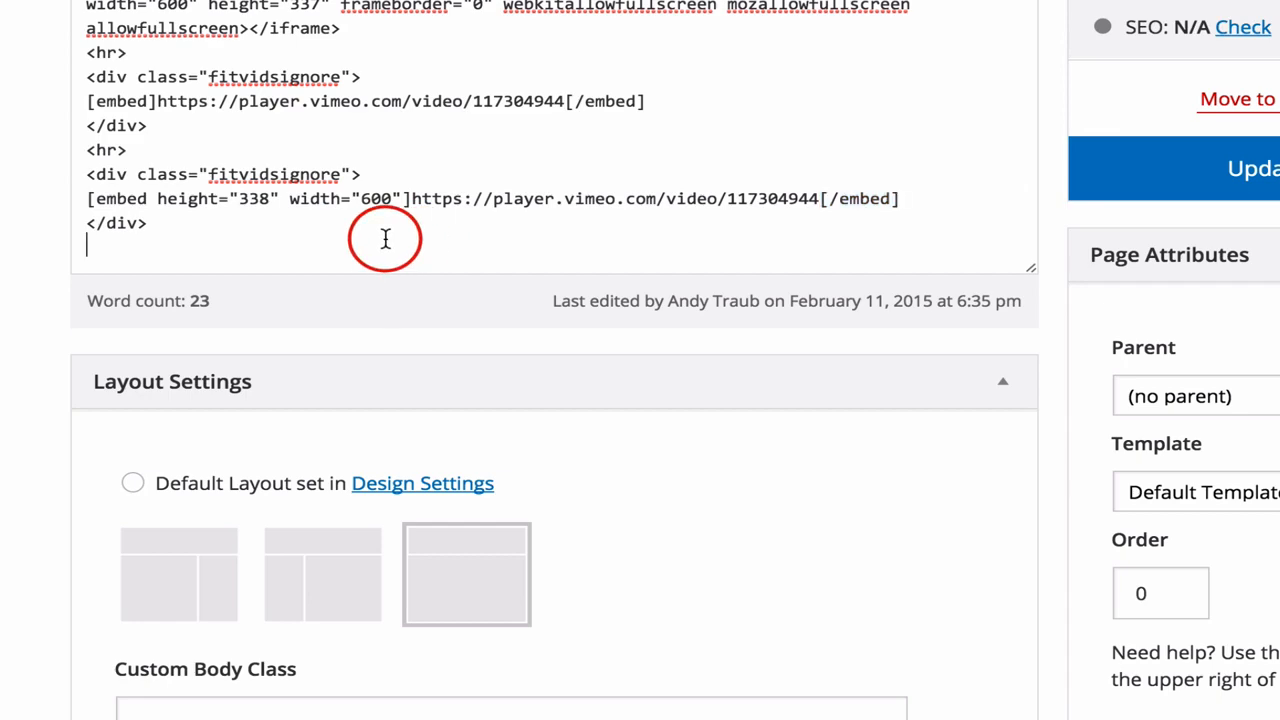
Switch to TextExpander and examine the Video Embed snippet's vvimeo abbreviation, div wrapper, sized embed tag and player URL
{"action": "key", "text": "super+Tab"}
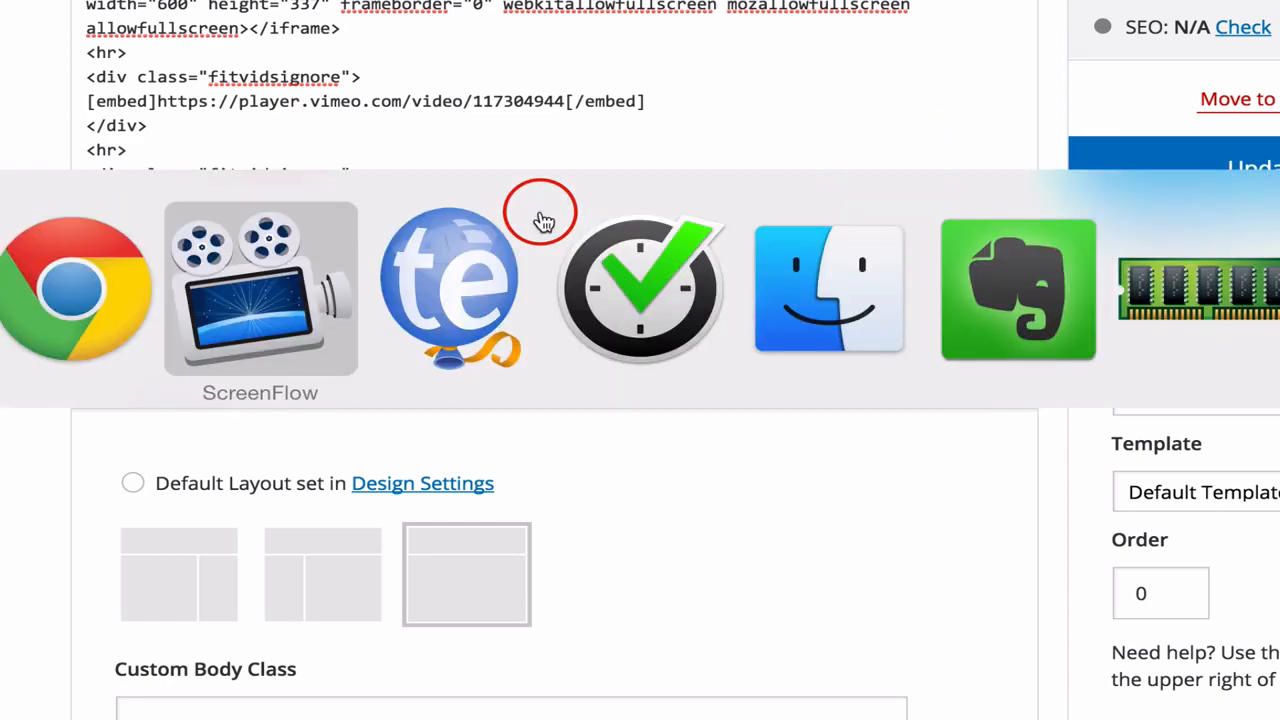
{"action": "key", "text": "super+Tab"}
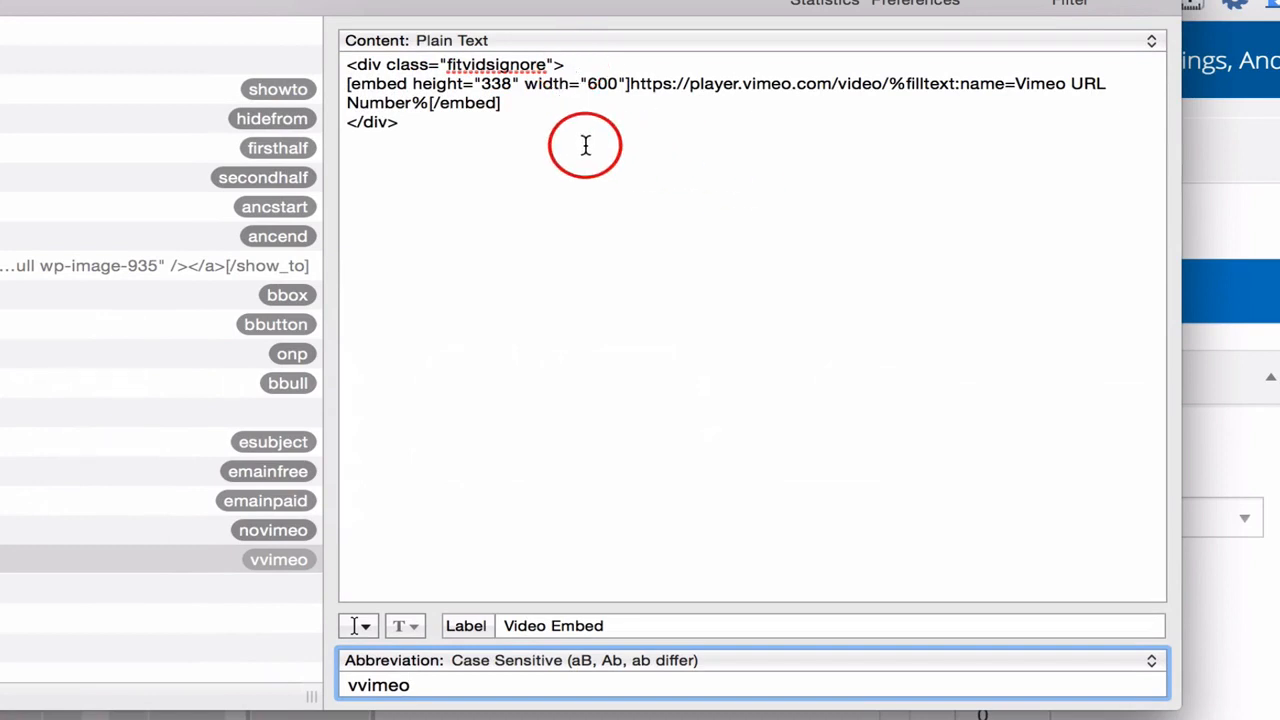
{"action": "left_click", "coordinate": [584, 64]}
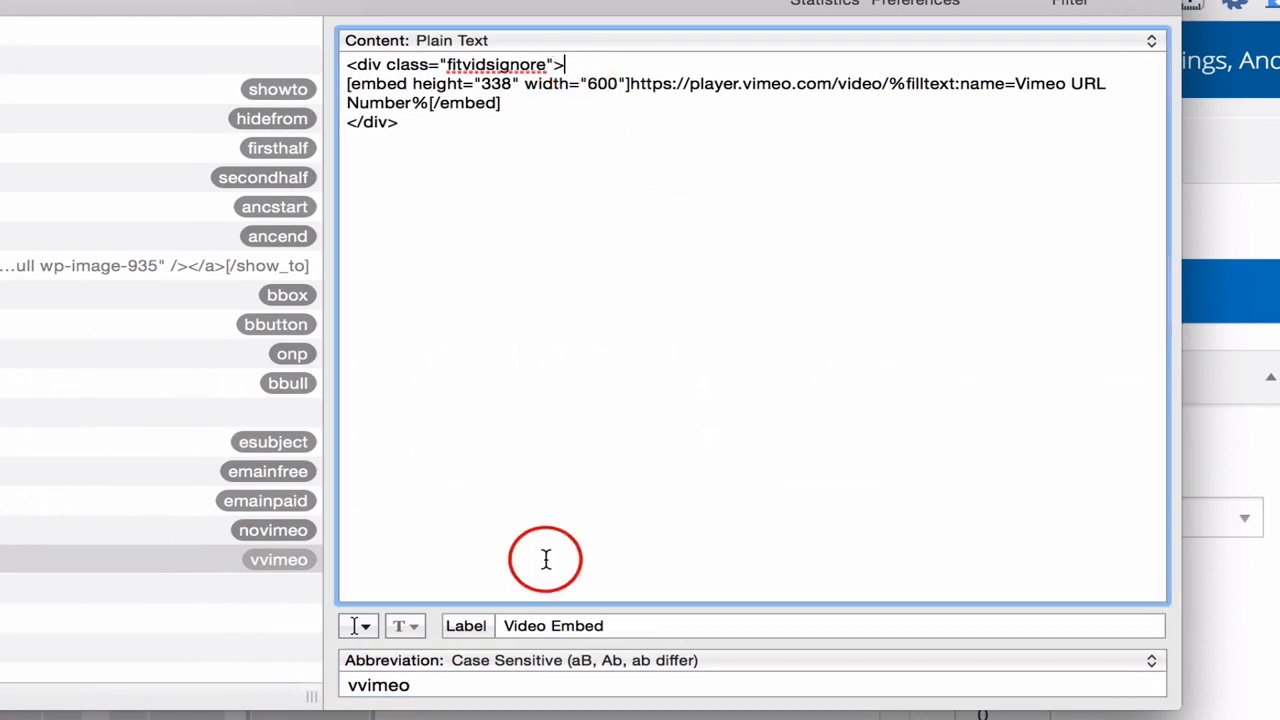
{"action": "left_click_drag", "start_coordinate": [344, 686], "coordinate": [468, 688]}
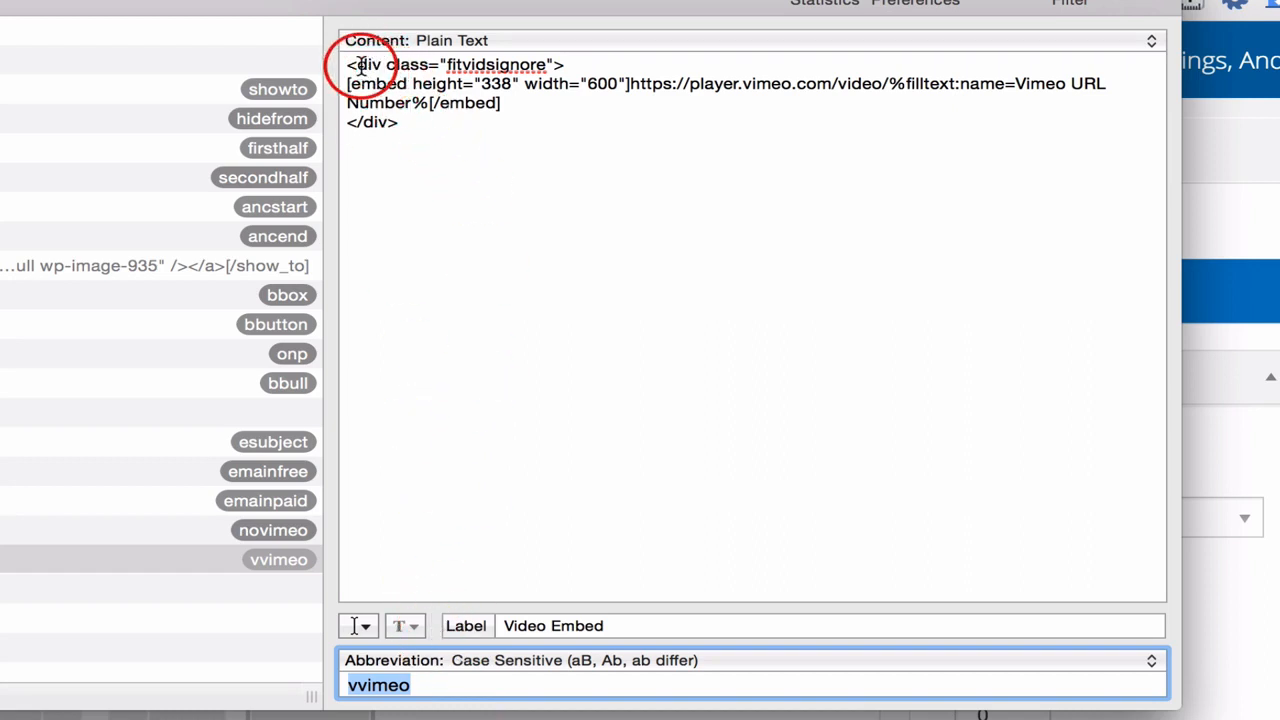
{"action": "left_click_drag", "start_coordinate": [349, 62], "coordinate": [572, 65]}
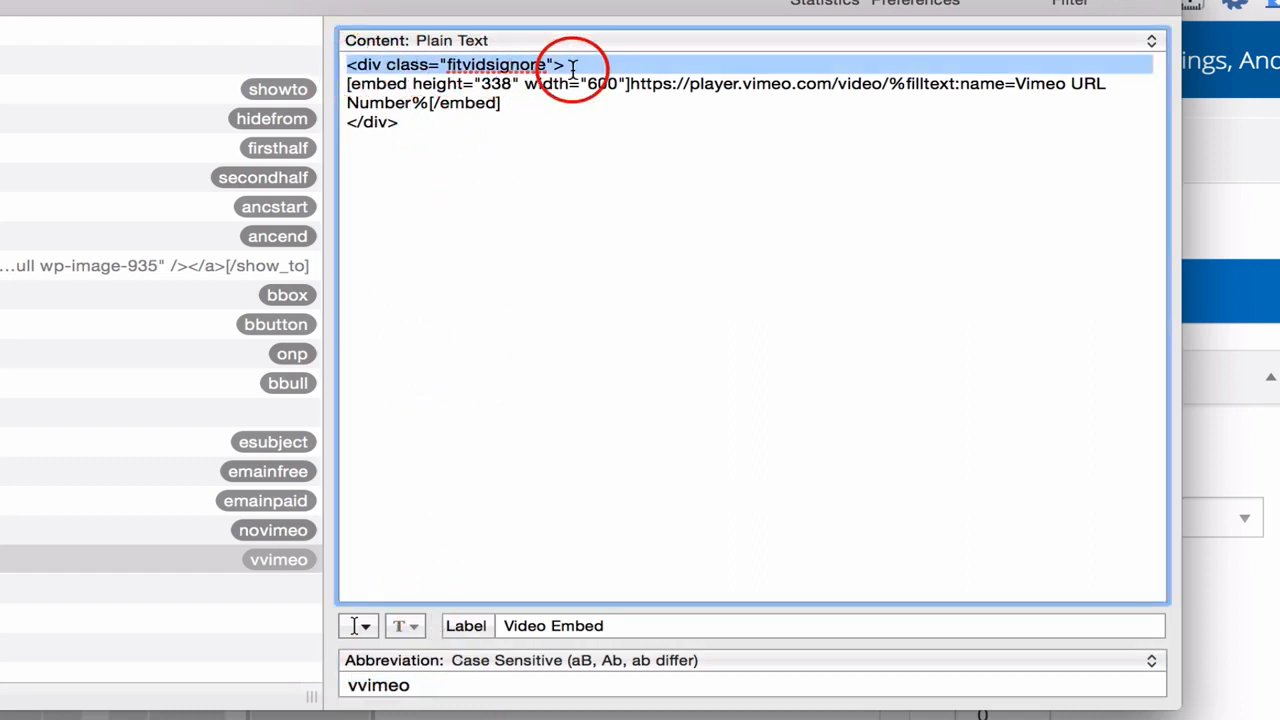
{"action": "left_click", "coordinate": [408, 84]}
{"action": "left_click_drag", "start_coordinate": [349, 84], "coordinate": [884, 86]}
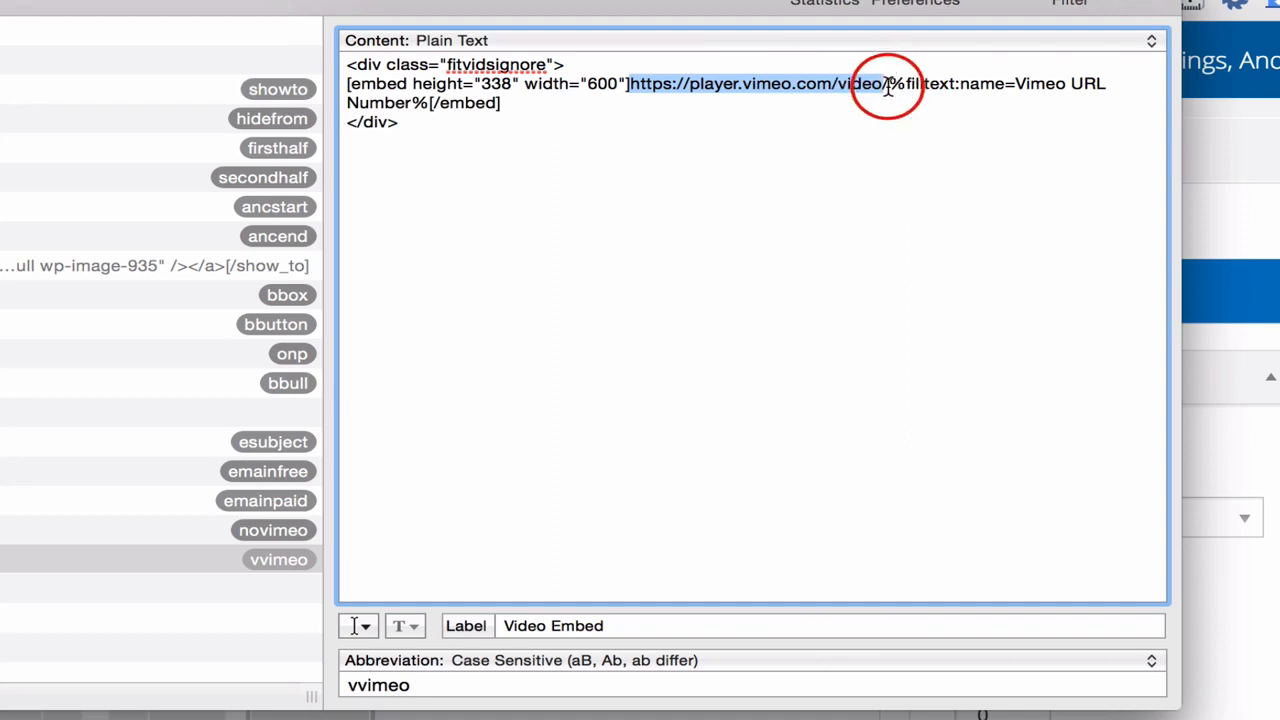
Examine the Vimeo URL Number fill-in field in the Video Embed snippet and close its field settings
{"action": "left_click", "coordinate": [882, 86]}
{"action": "left_click_drag", "start_coordinate": [893, 86], "coordinate": [430, 103]}
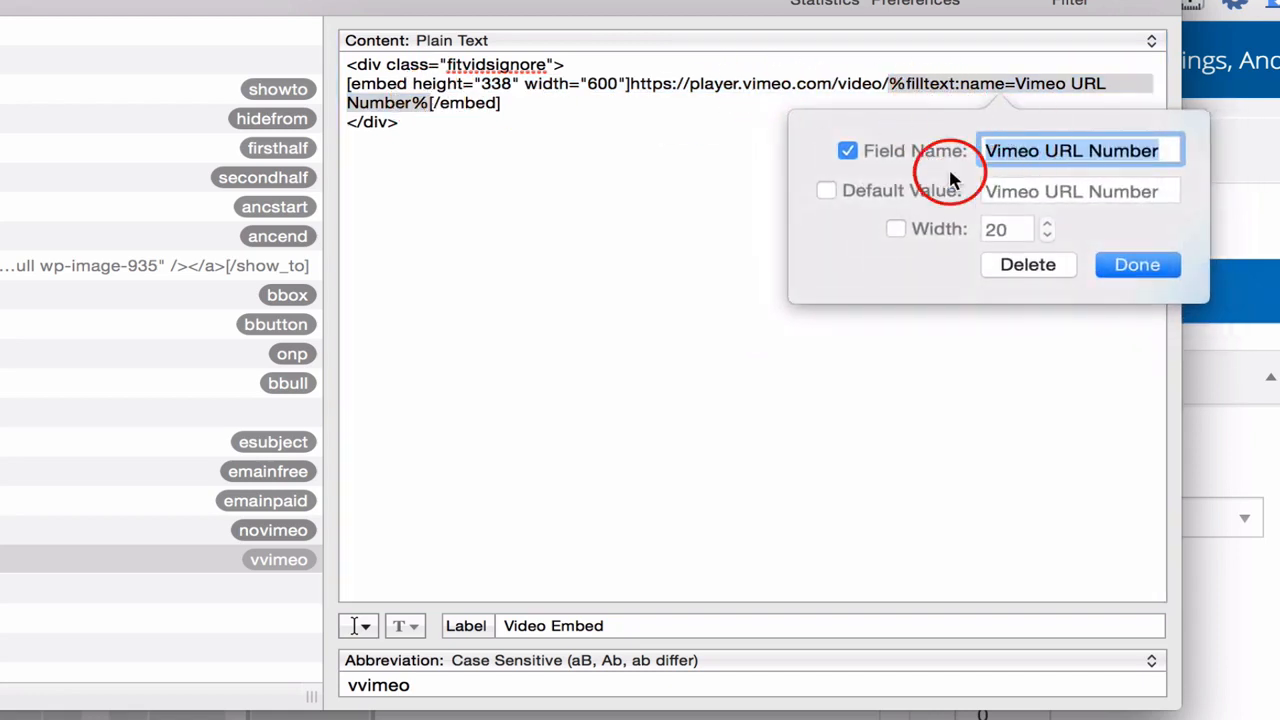
{"action": "left_click", "coordinate": [1135, 265]}
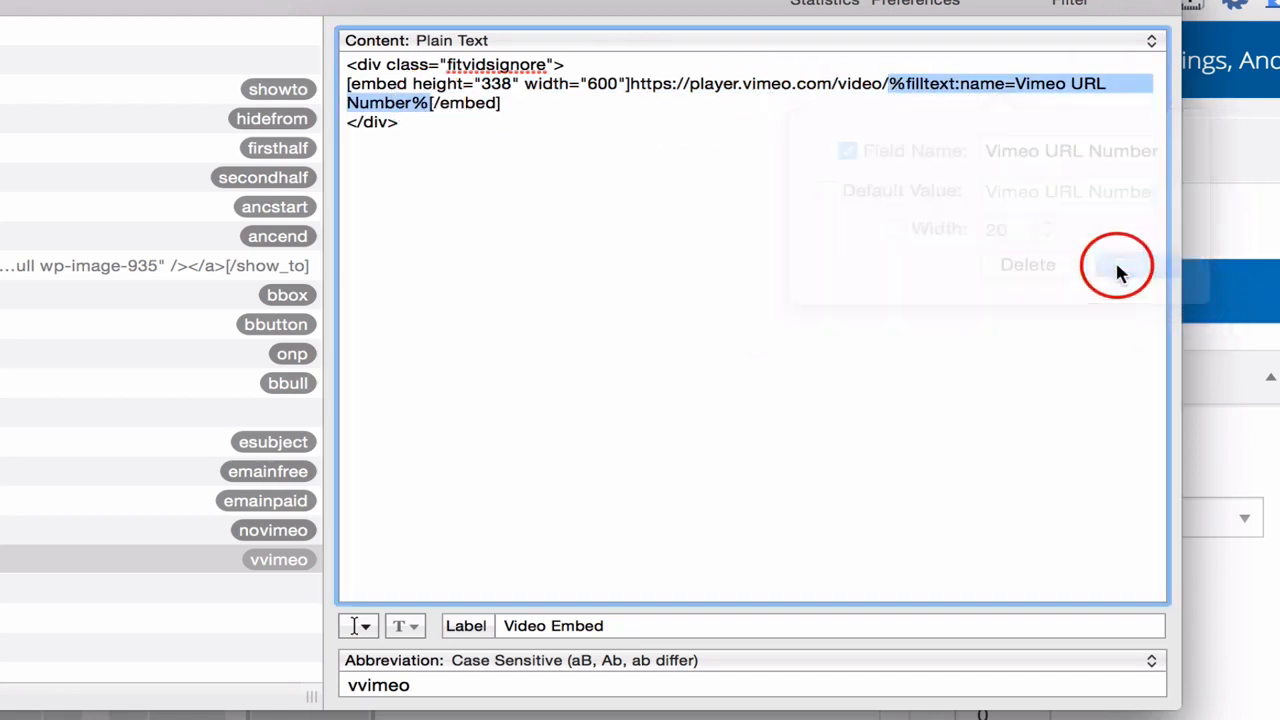
{"action": "left_click", "coordinate": [537, 110]}
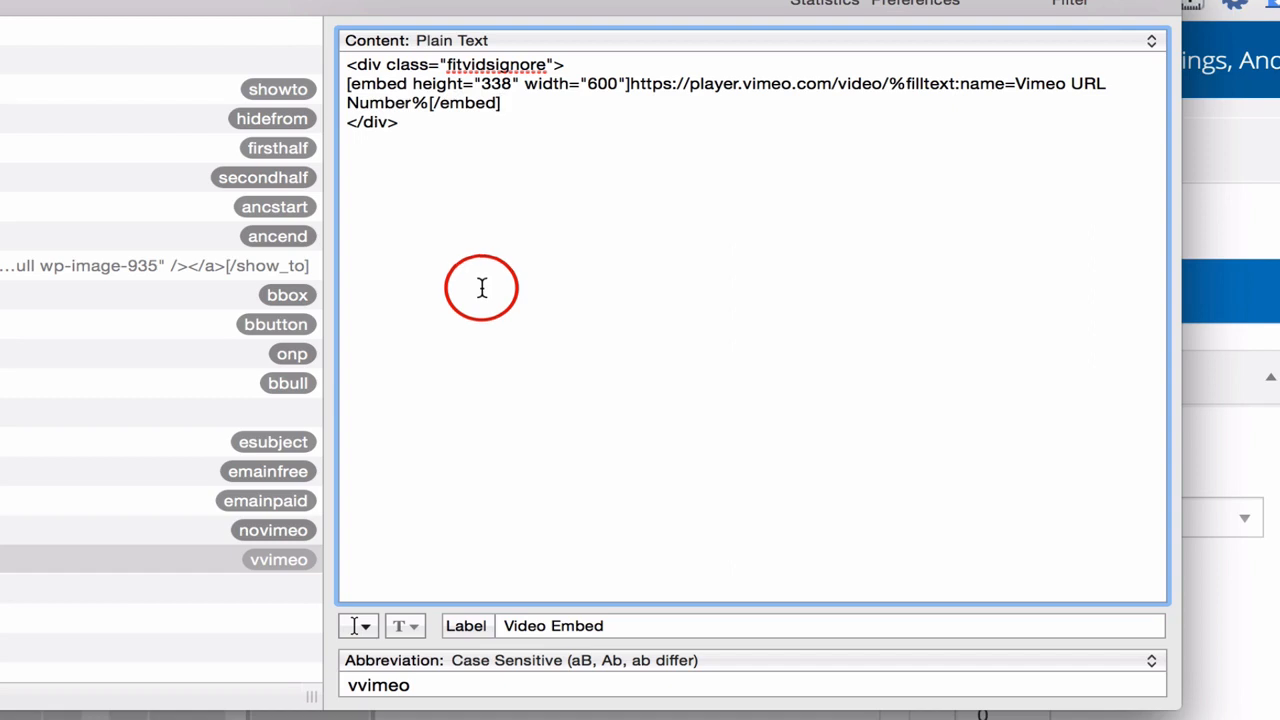
Switch to Vimeo in Chrome, close the sharing dialog and select the video number in the address of Using SumoMe with Rainmaker
{"action": "left_click", "coordinate": [592, 717]}
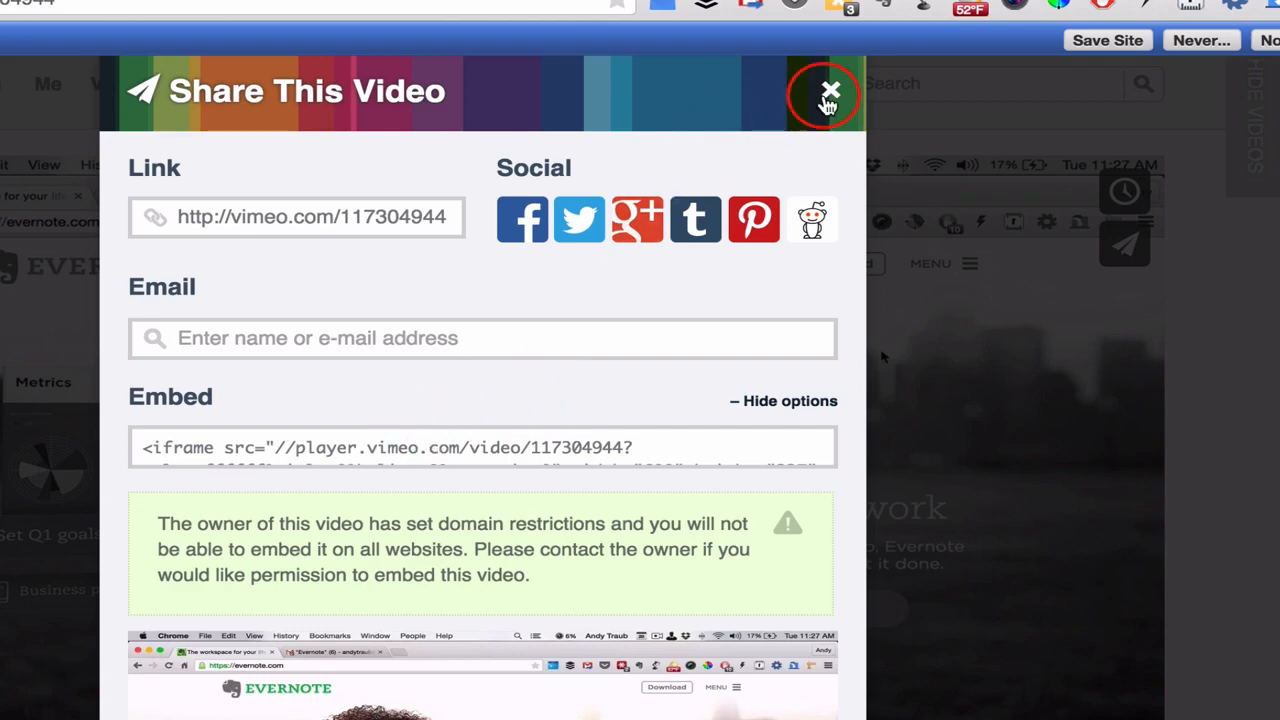
{"action": "left_click", "coordinate": [830, 95]}
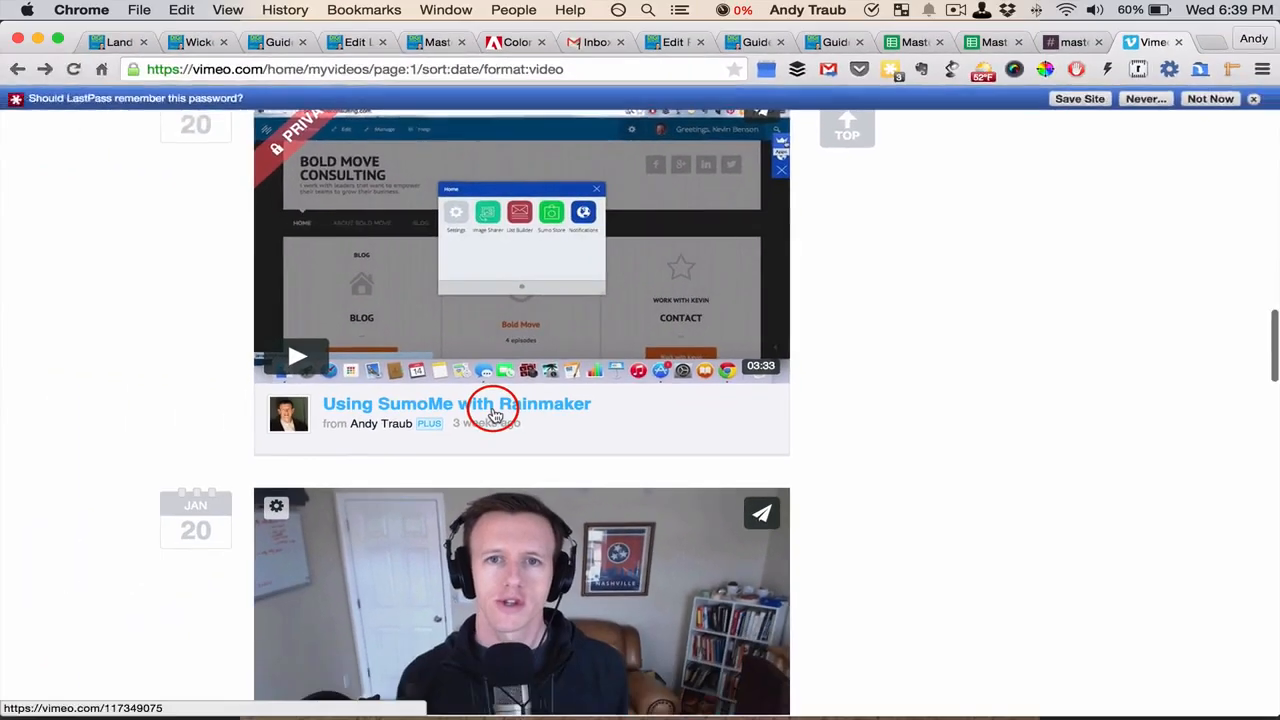
{"action": "left_click", "coordinate": [493, 414]}
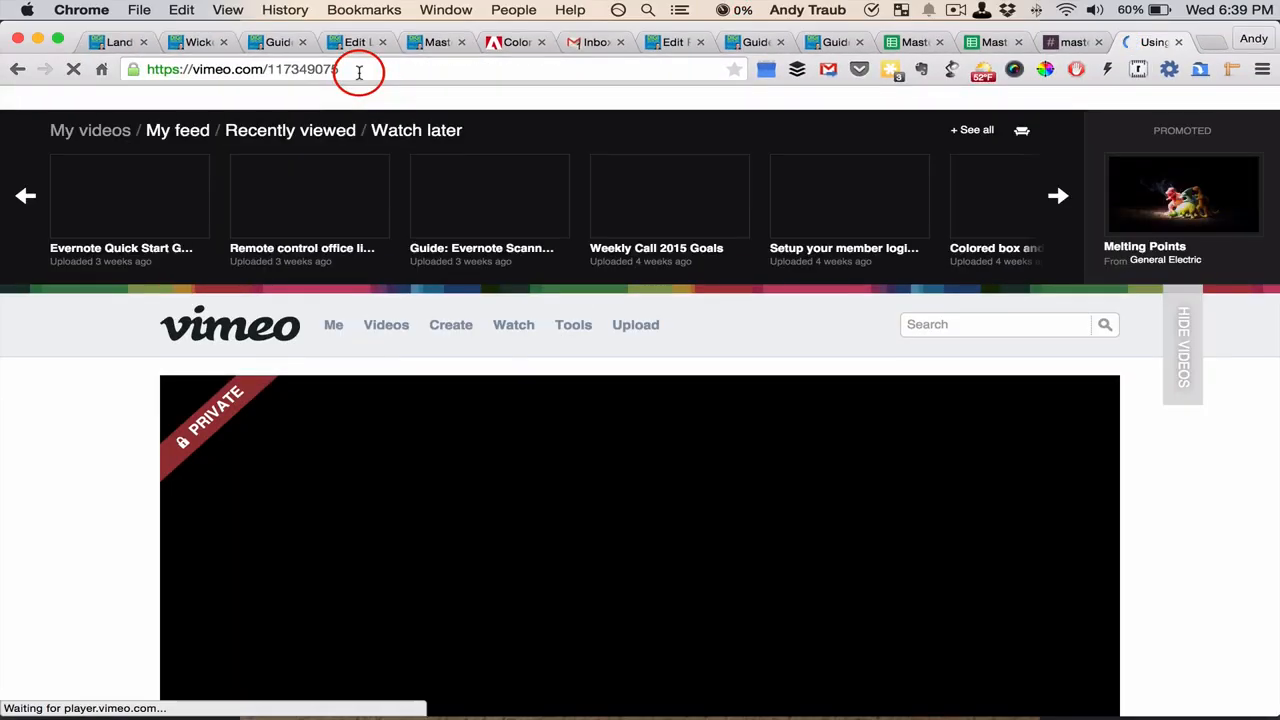
{"action": "left_click_drag", "start_coordinate": [354, 69], "coordinate": [267, 70]}
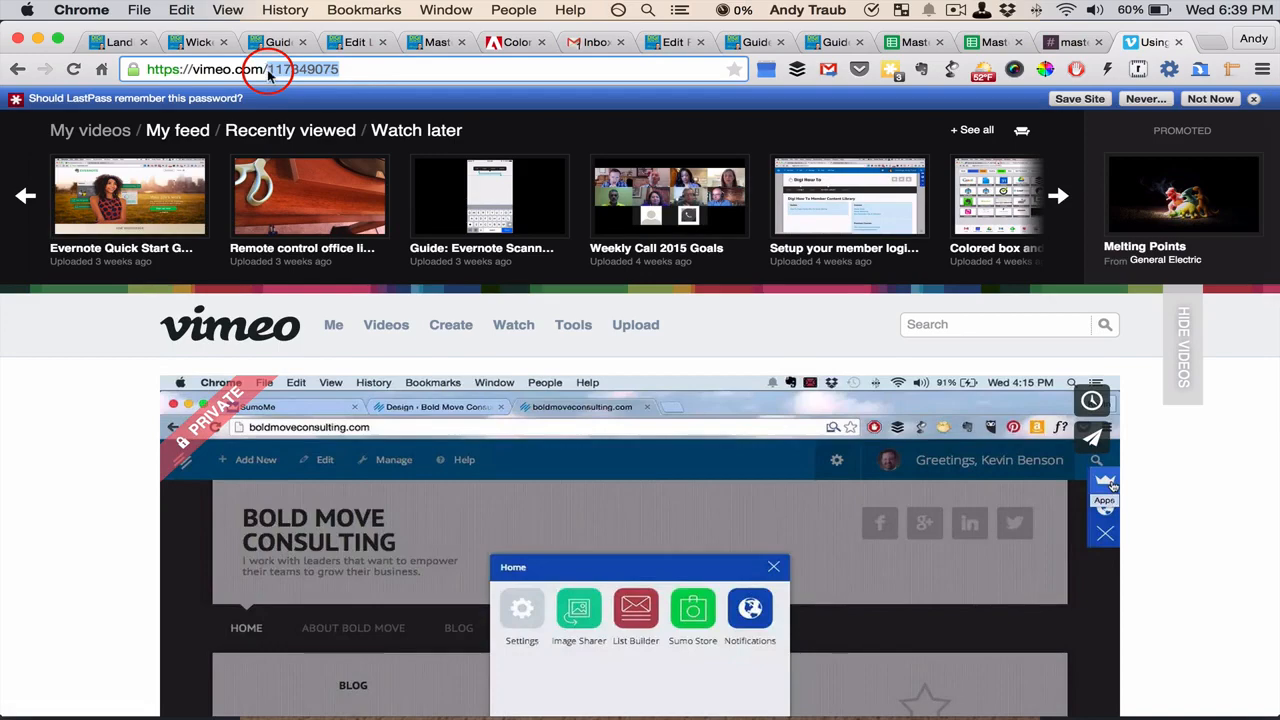
Open the privacy settings of the Using SumoMe with Rainmaker video
{"action": "scroll", "coordinate": [71, 414], "scroll_direction": "down", "scroll_amount": 10}
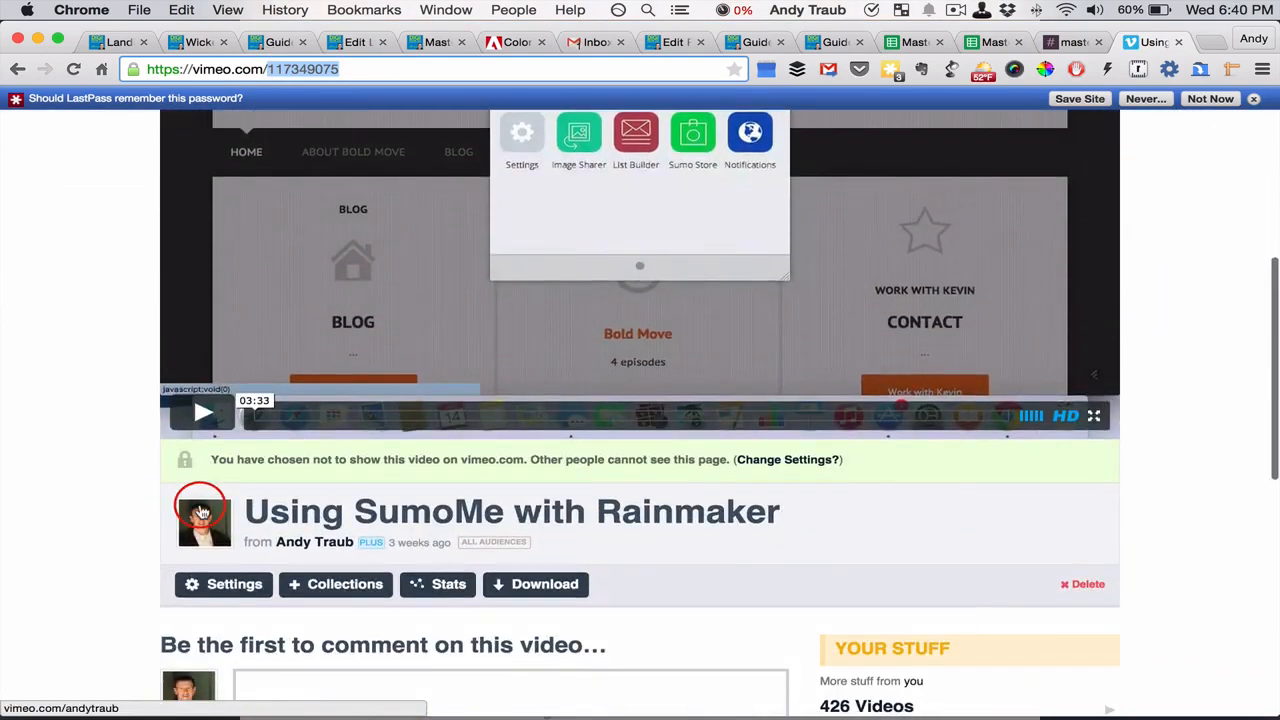
{"action": "left_click", "coordinate": [255, 584]}
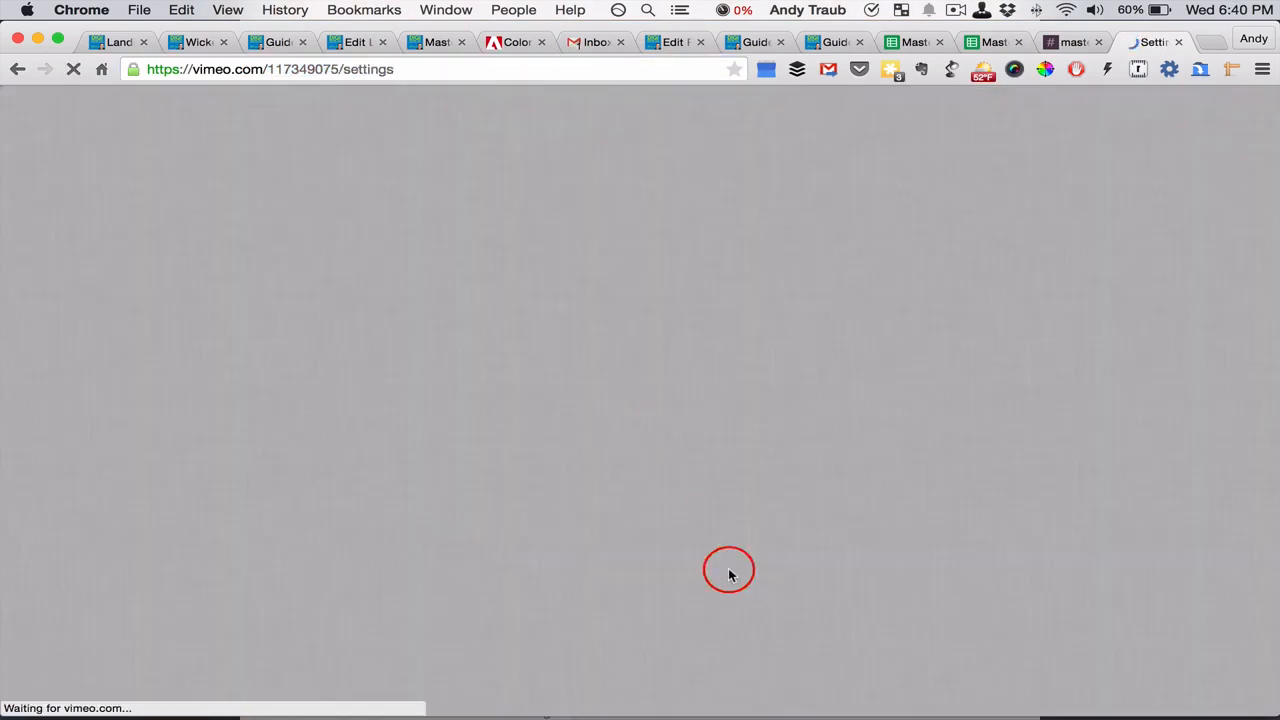
{"action": "scroll", "coordinate": [741, 584], "scroll_direction": "down", "scroll_amount": 3}
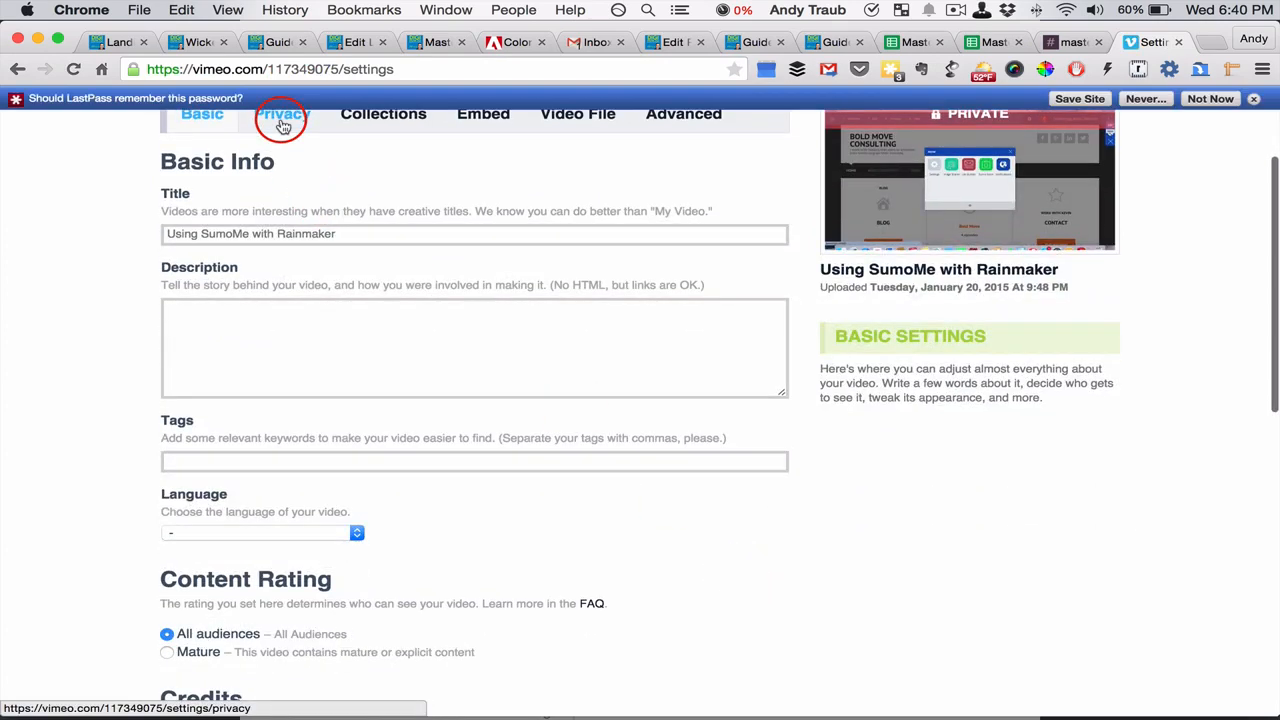
{"action": "left_click", "coordinate": [278, 118]}
{"action": "scroll", "coordinate": [262, 415], "scroll_direction": "down", "scroll_amount": 4}
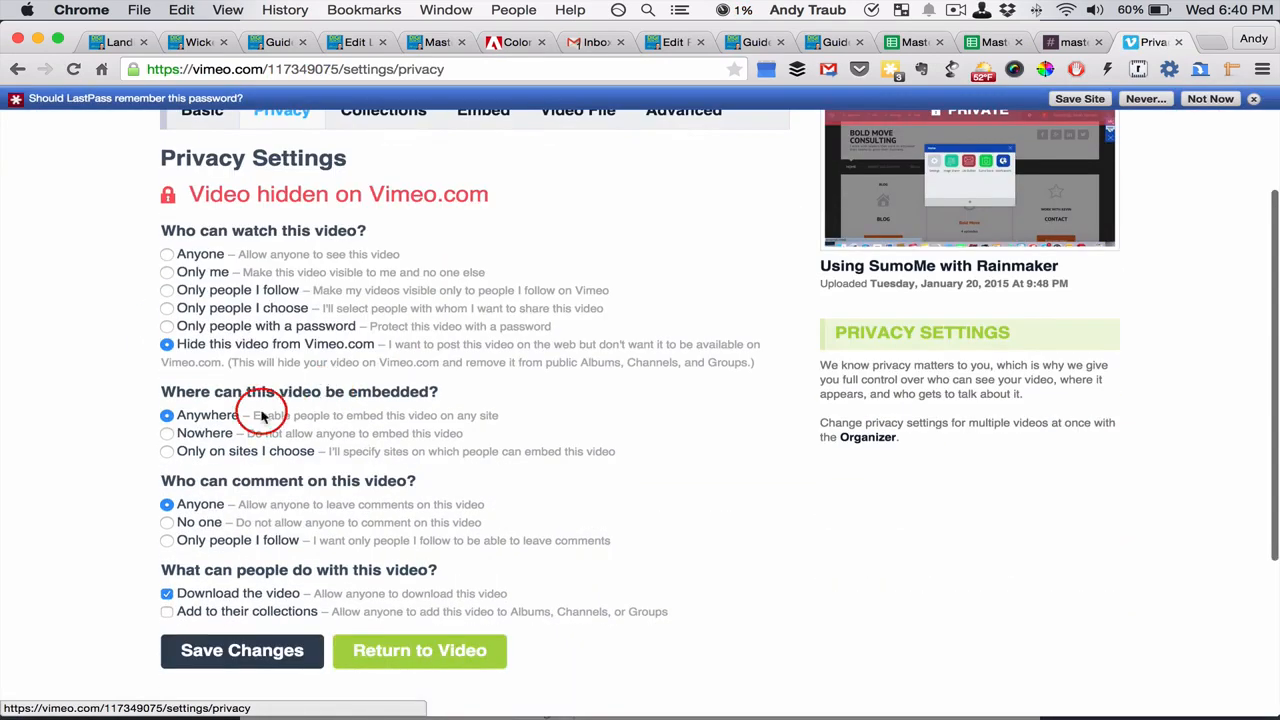
{"action": "left_click", "coordinate": [168, 453]}
{"action": "left_click", "coordinate": [215, 497]}
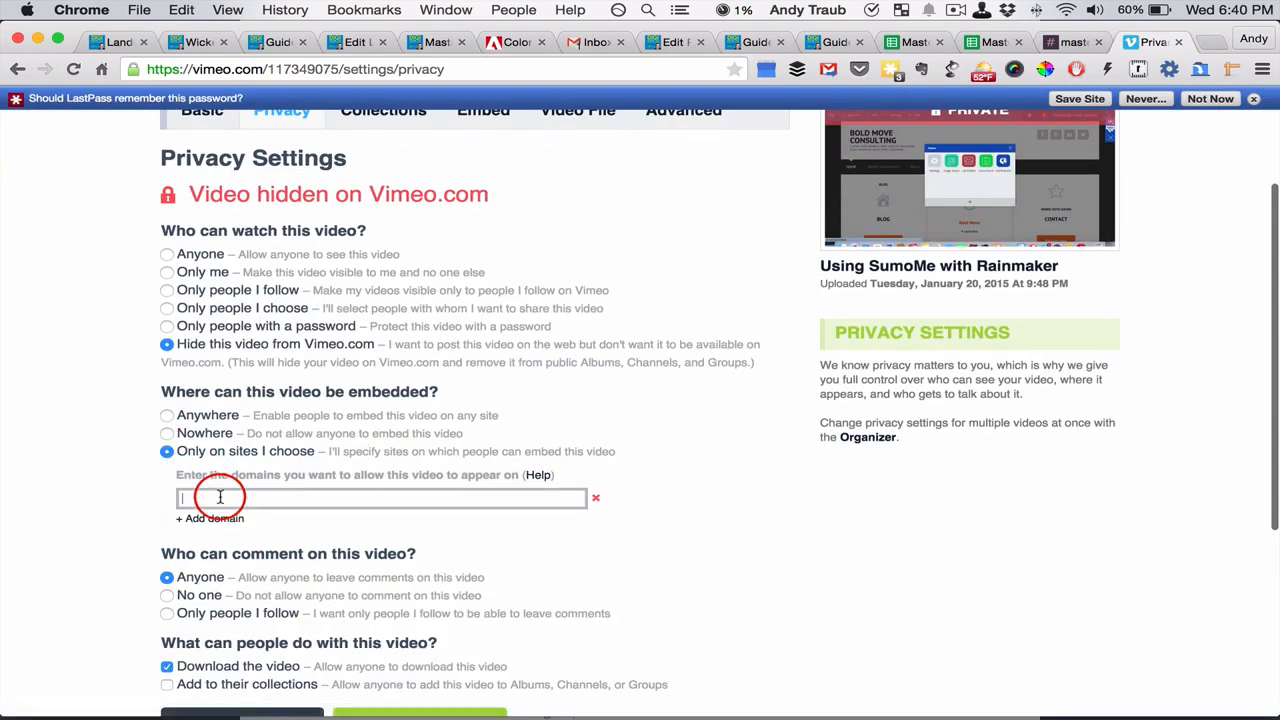
{"action": "type", "text": "dhco"}
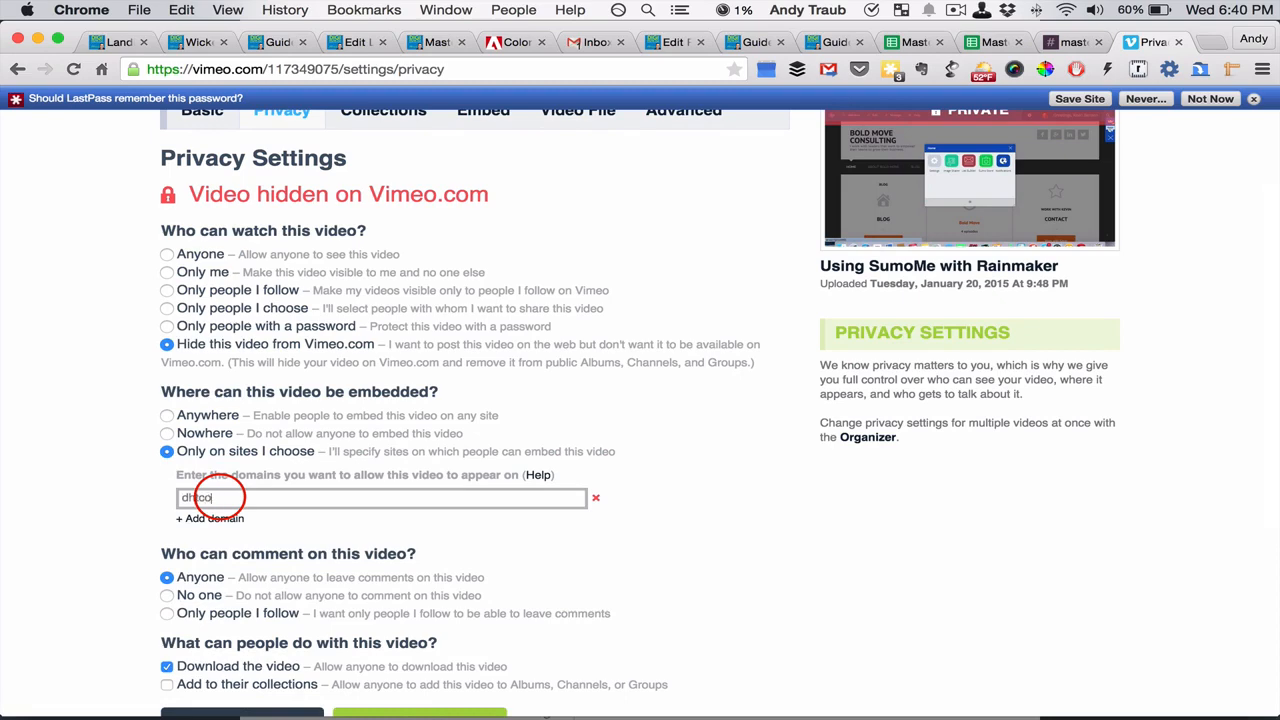
{"action": "scroll", "coordinate": [600, 555], "scroll_direction": "down", "scroll_amount": 3}
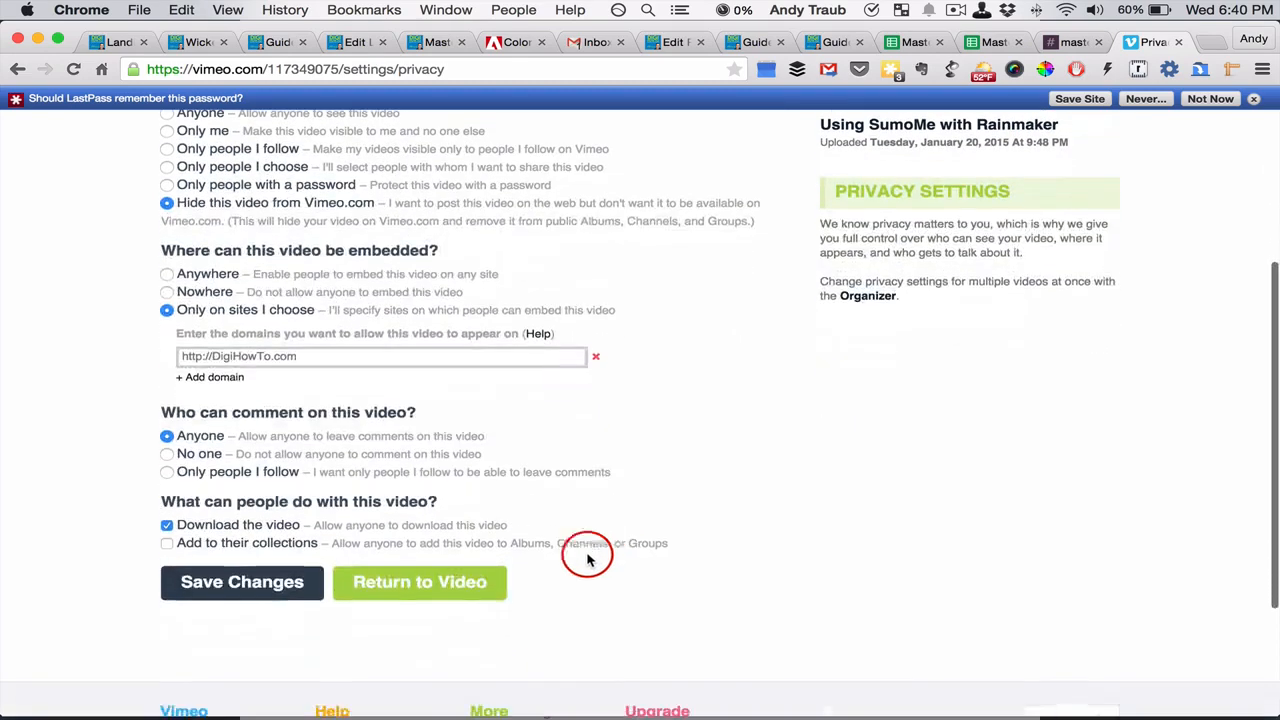
{"action": "left_click", "coordinate": [290, 586]}
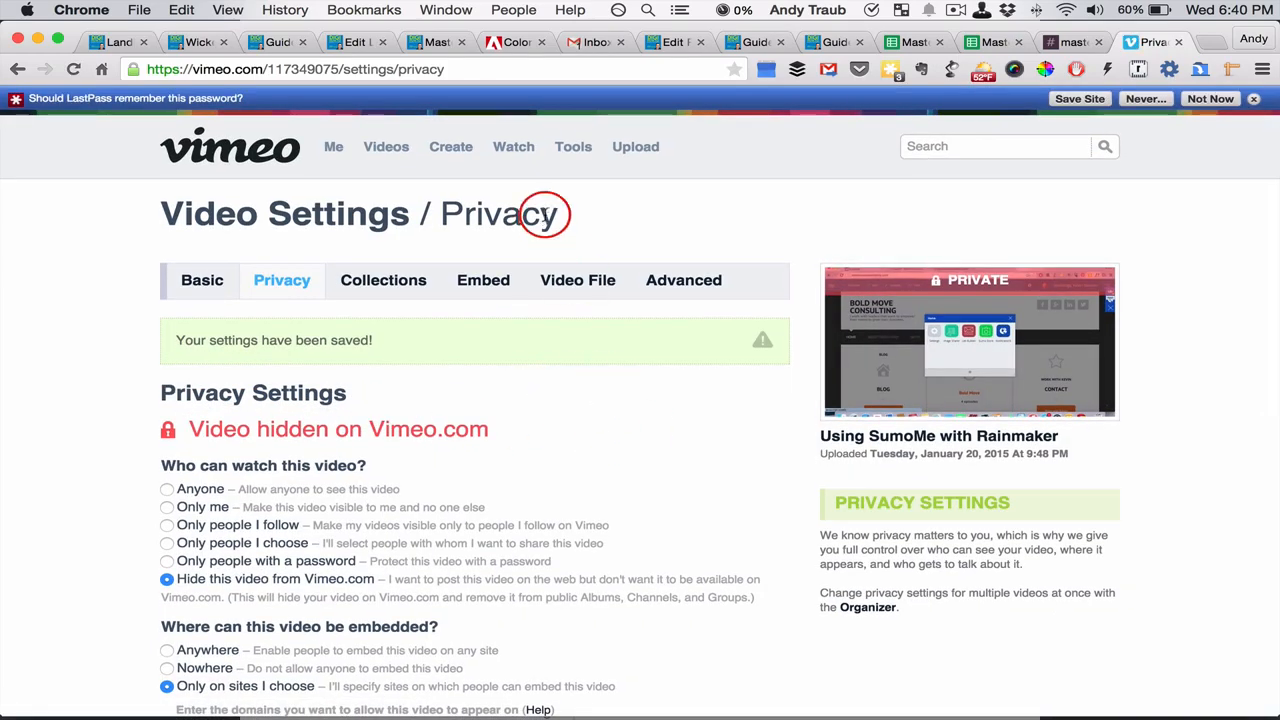
Copy the video number 117349075 and insert a sized embed block for it below the existing page code, using the vvimeo snippet
{"action": "left_click_drag", "start_coordinate": [341, 69], "coordinate": [269, 69]}
{"action": "key", "text": "super+c"}
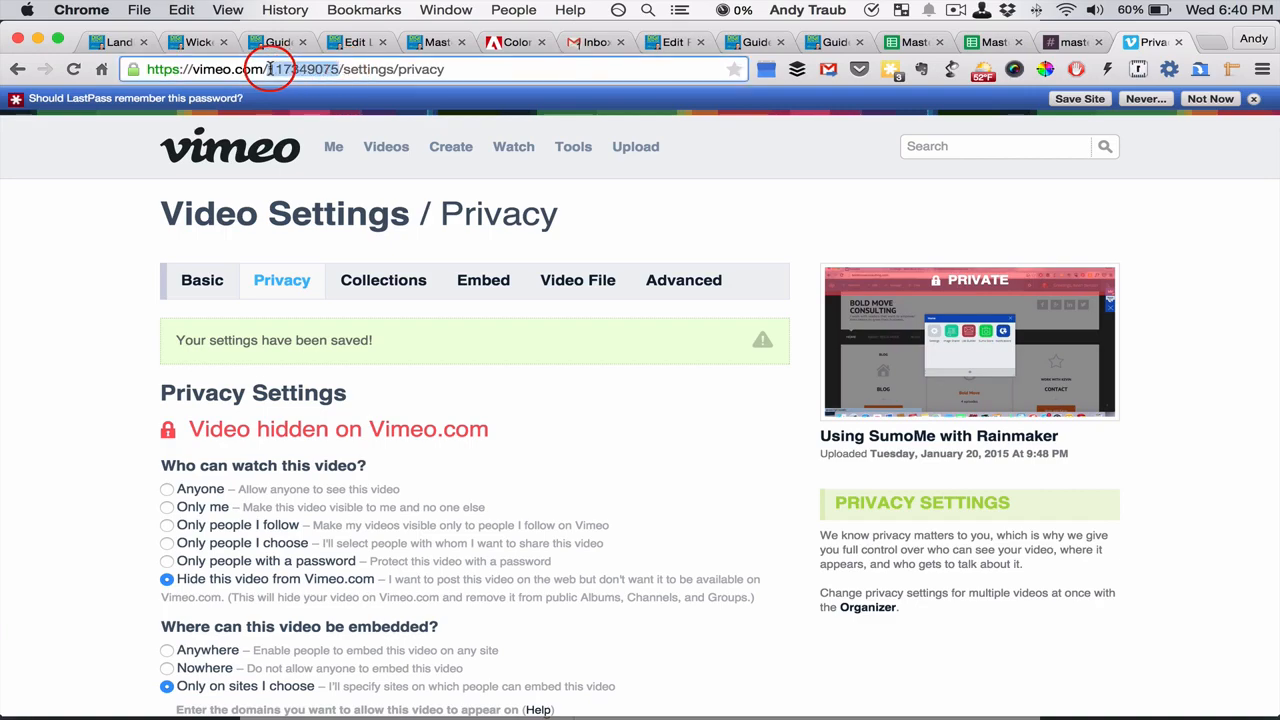
{"action": "left_click", "coordinate": [684, 41]}
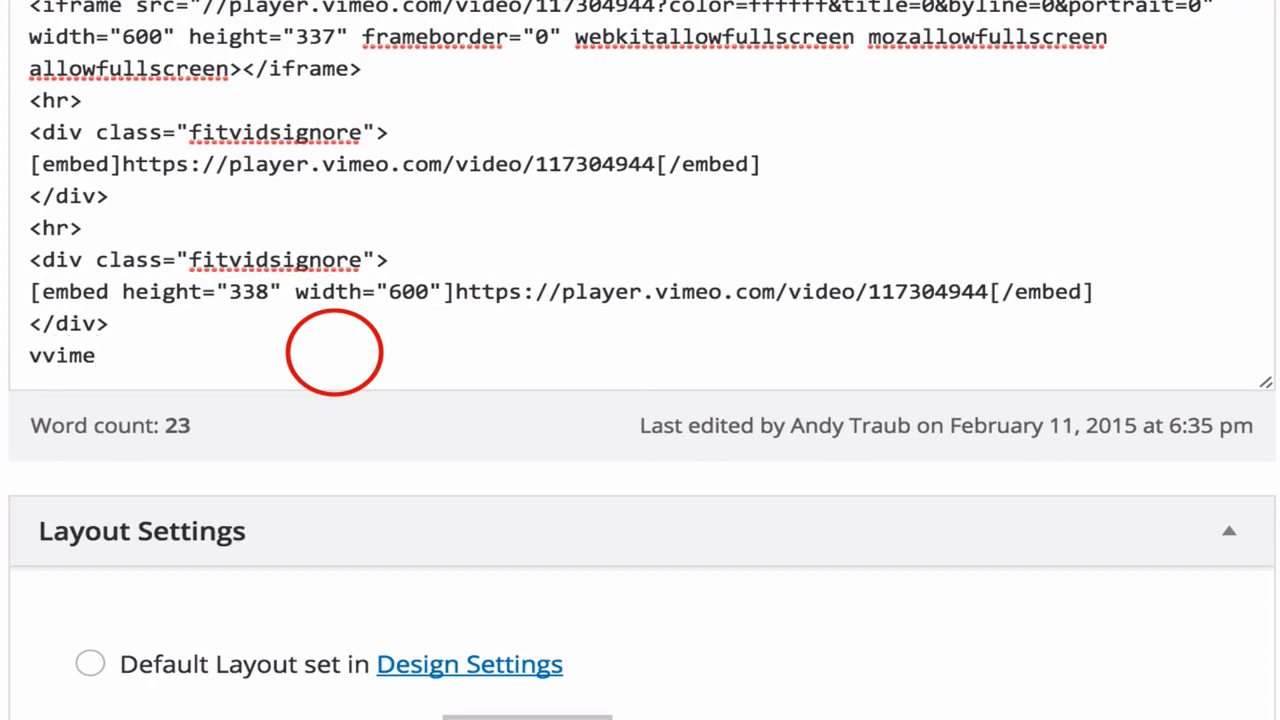
{"action": "type", "text": "o"}
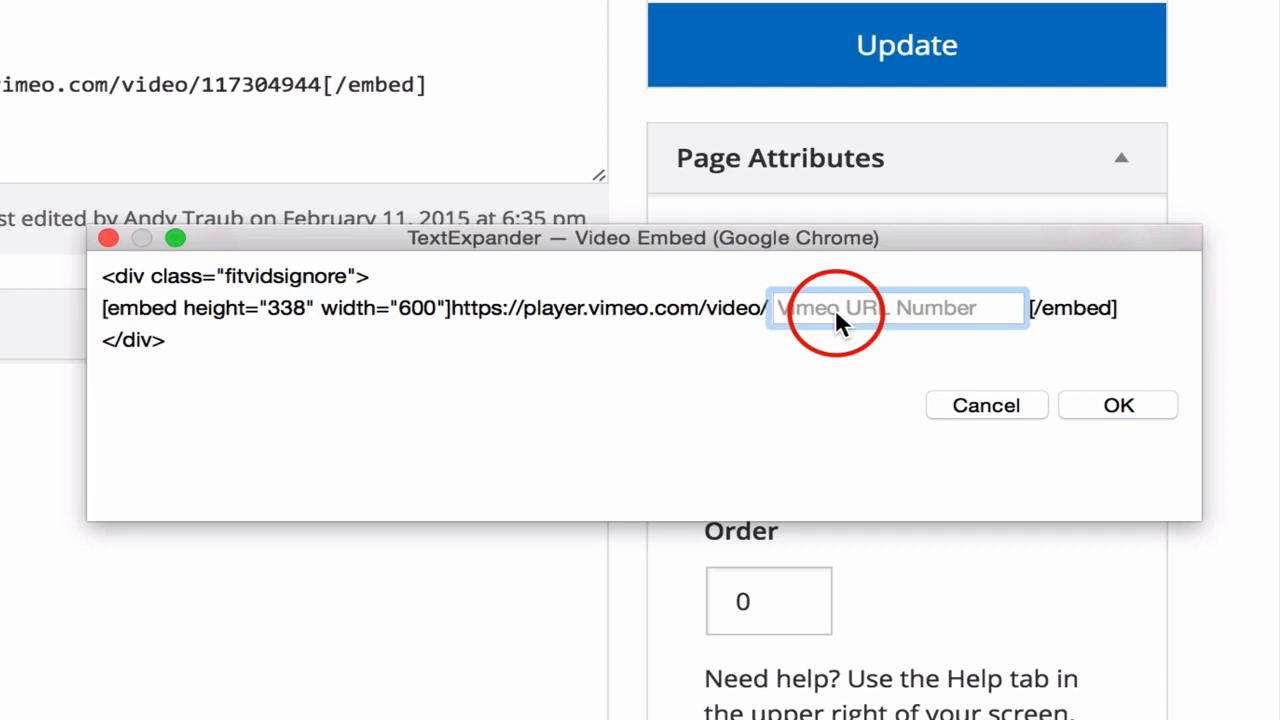
{"action": "key", "text": "super+v"}
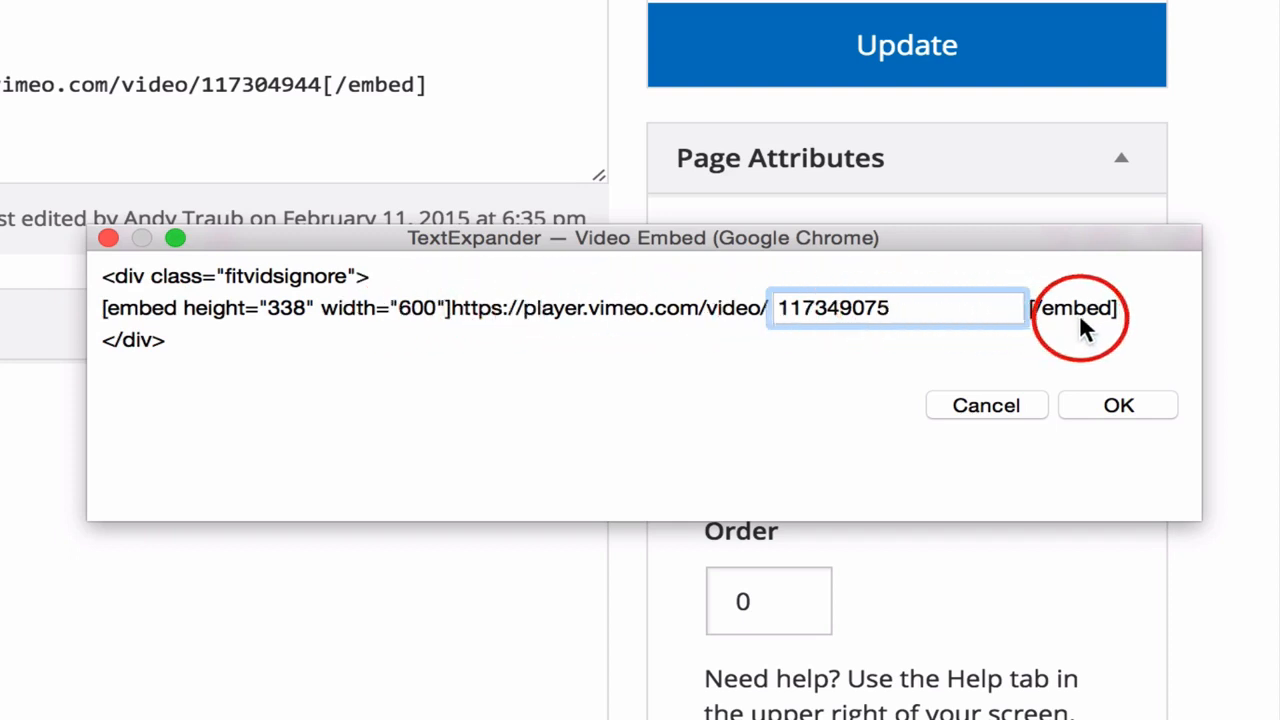
{"action": "left_click", "coordinate": [1117, 406]}
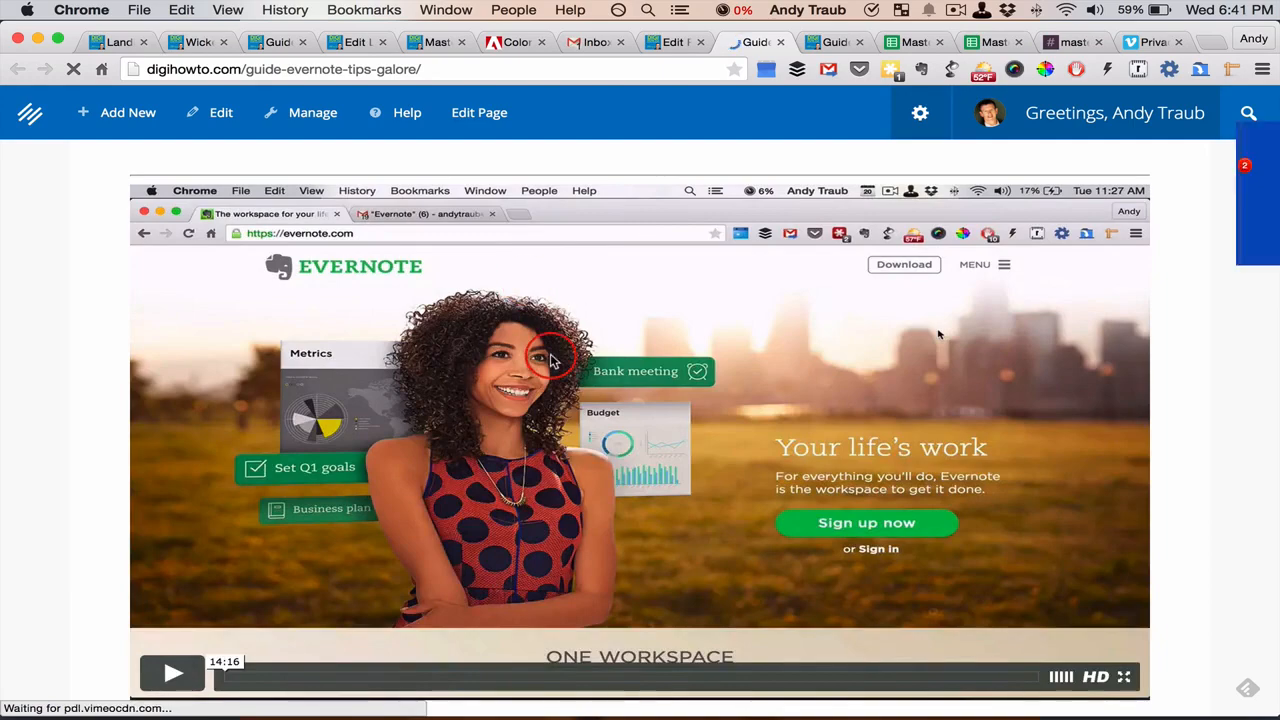
Compare the sizes of the embedded videos on the published page, down to the SumoMe video at the end
{"action": "scroll", "coordinate": [550, 360], "scroll_direction": "down", "scroll_amount": 5}
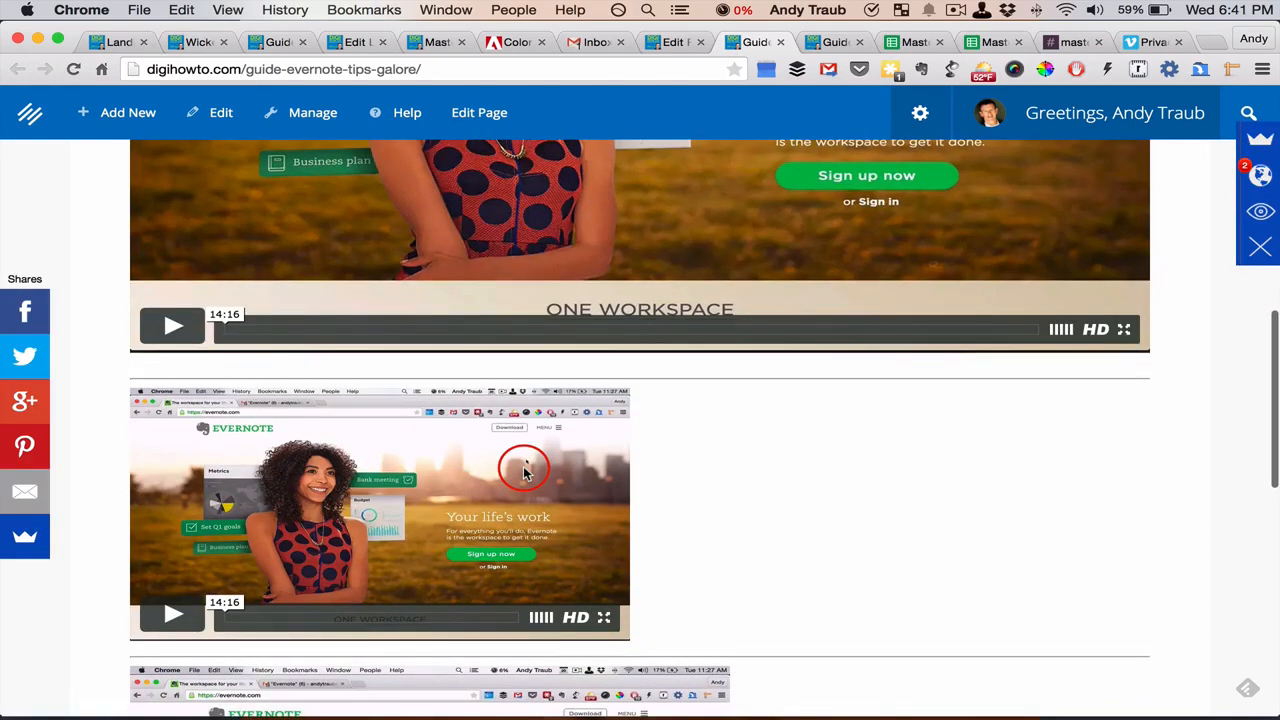
{"action": "scroll", "coordinate": [524, 470], "scroll_direction": "down", "scroll_amount": 5}
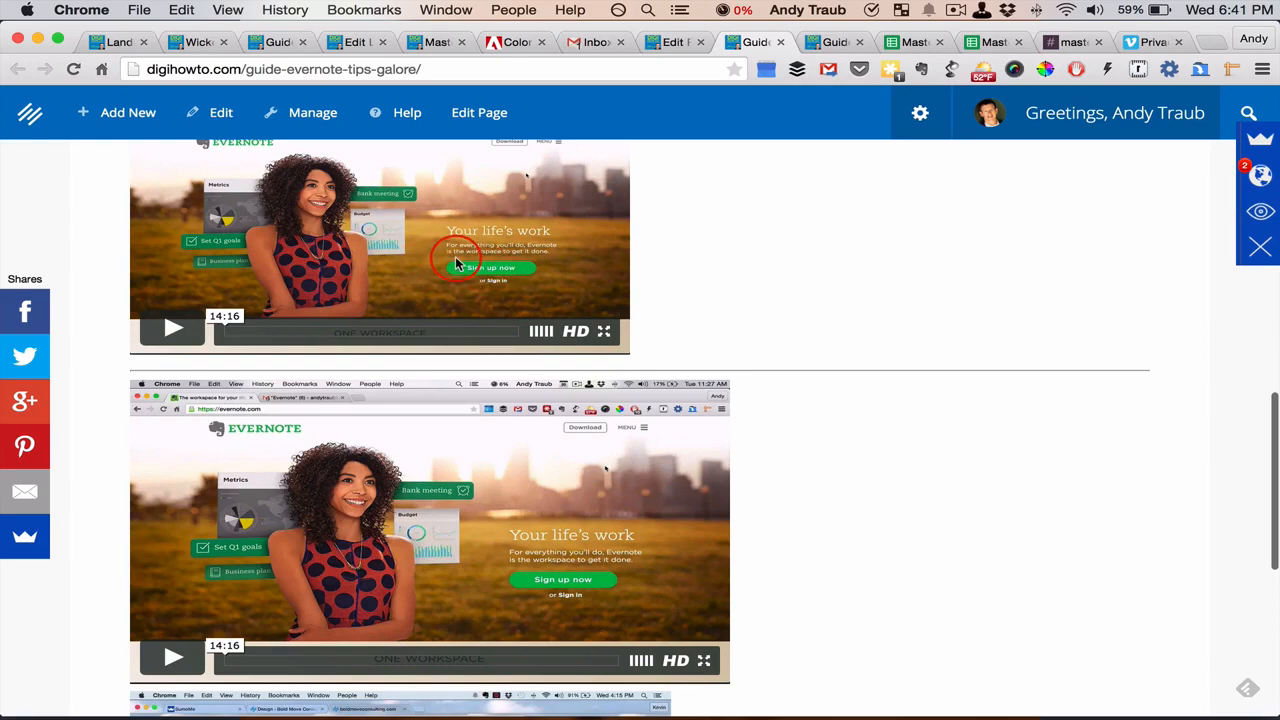
{"action": "scroll", "coordinate": [455, 265], "scroll_direction": "down", "scroll_amount": 3}
{"action": "scroll", "coordinate": [425, 300], "scroll_direction": "down", "scroll_amount": 3}
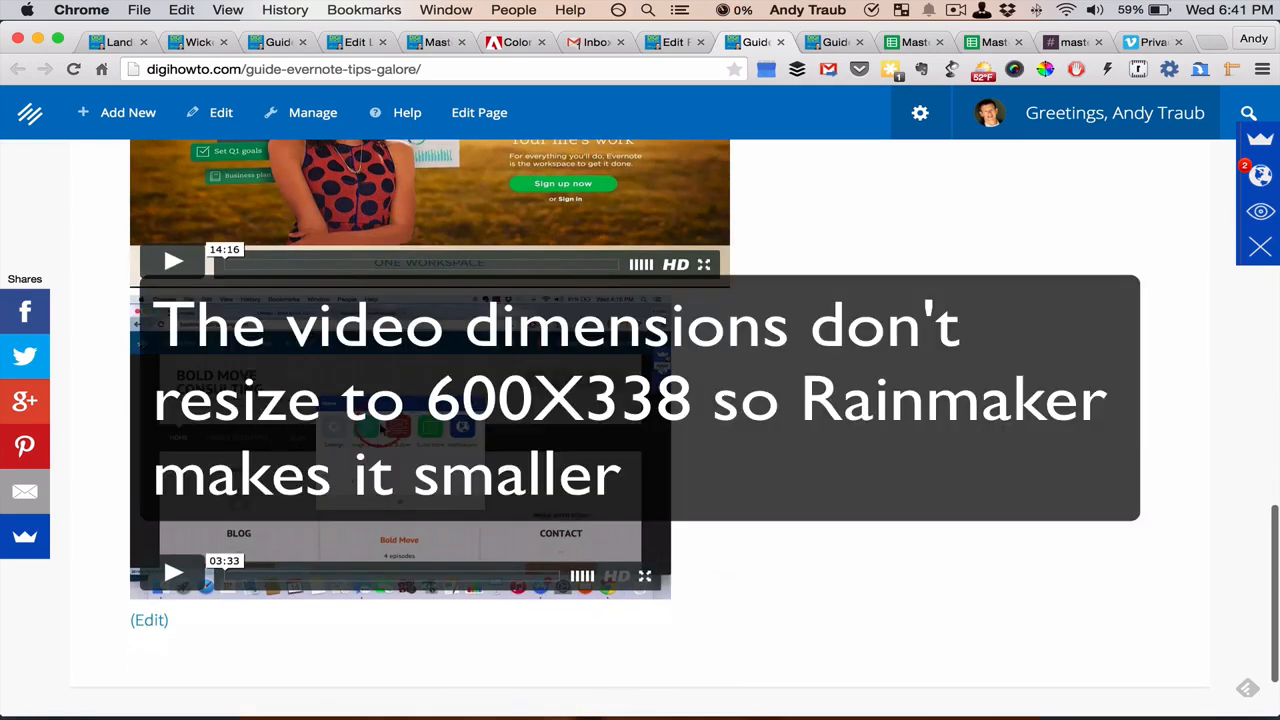
{"action": "left_click", "coordinate": [356, 463]}
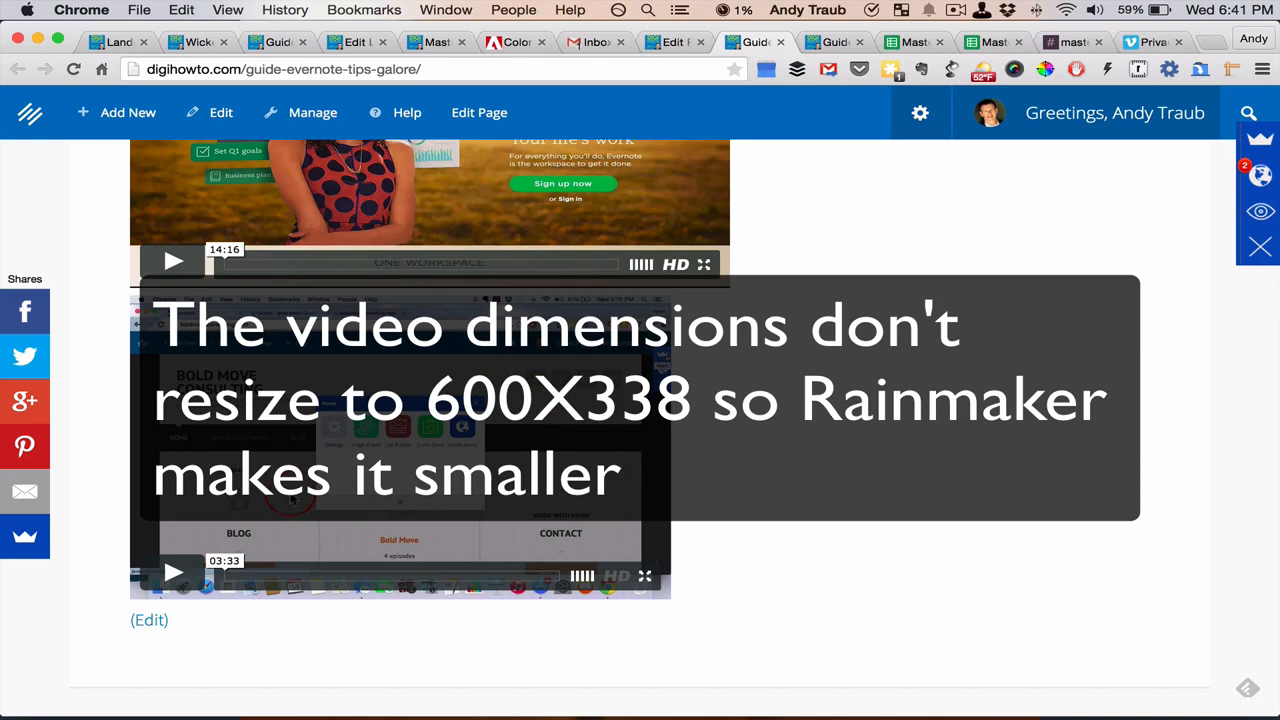
Check the last embed shortcode's height and width in the page editor against the SumoMe video on the published page
{"action": "left_click", "coordinate": [675, 45]}
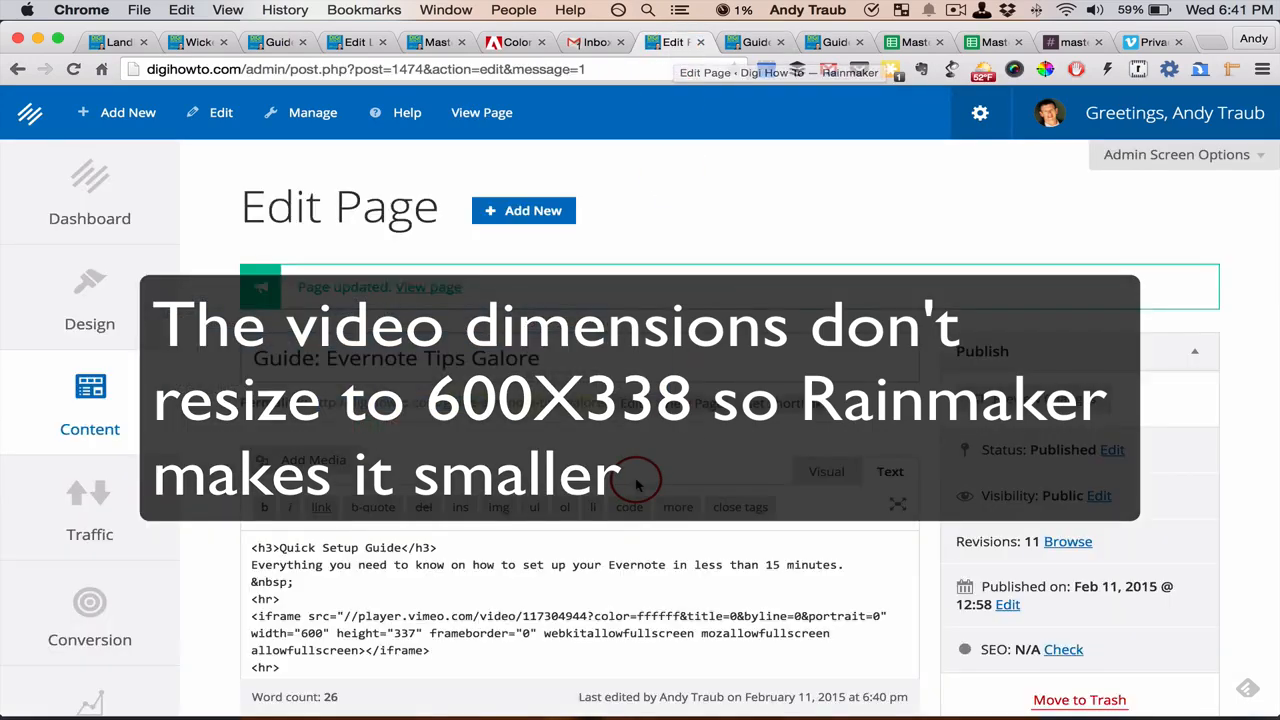
{"action": "scroll", "coordinate": [635, 480], "scroll_direction": "down", "scroll_amount": 3}
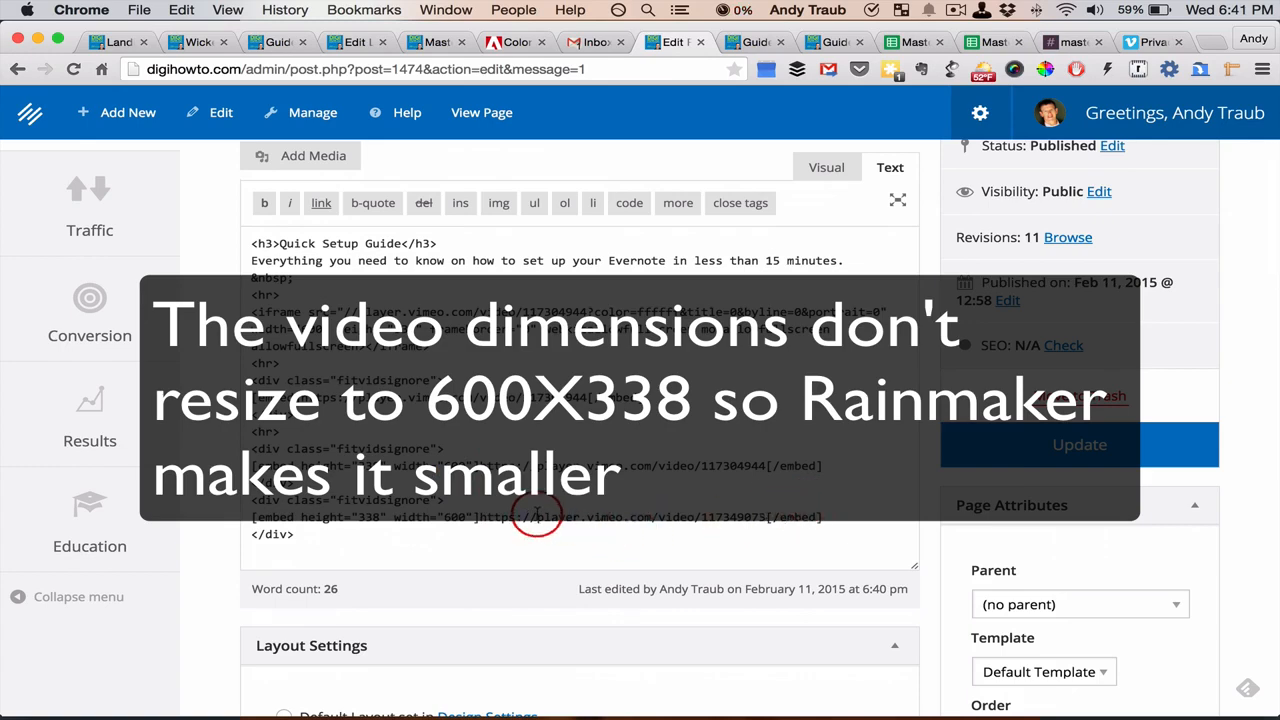
{"action": "left_click", "coordinate": [755, 42]}
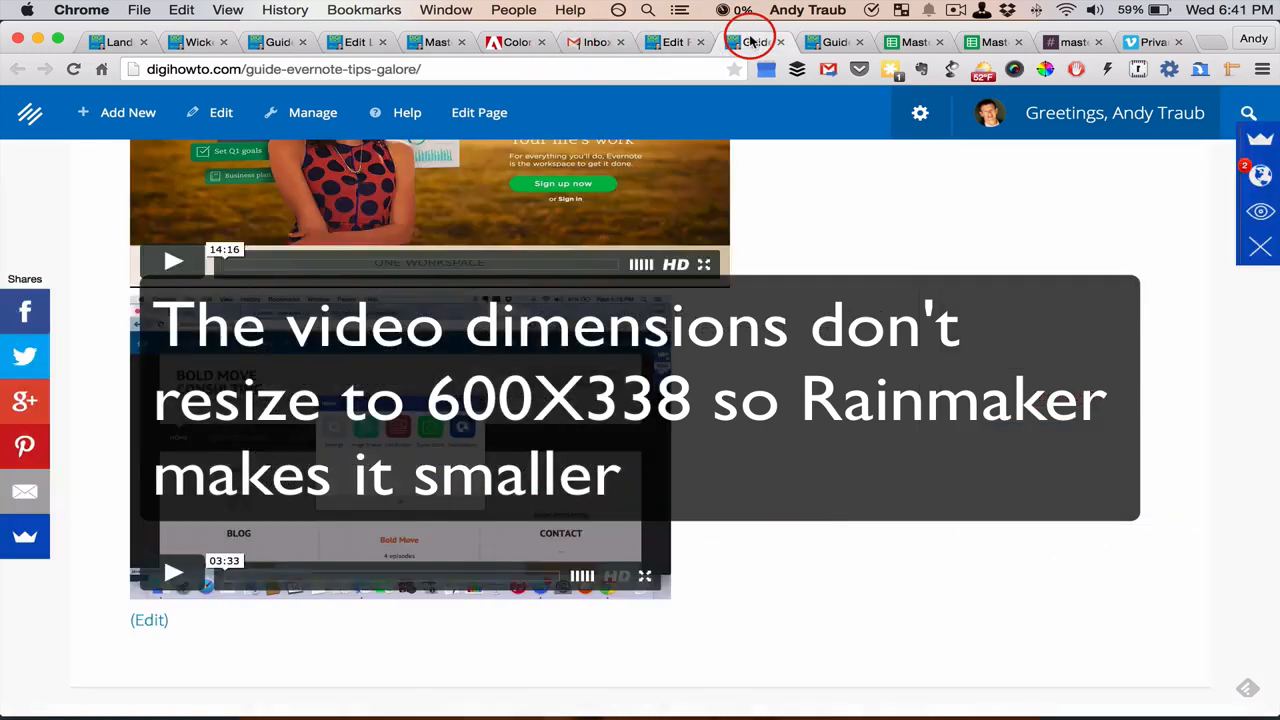
{"action": "scroll", "coordinate": [766, 390], "scroll_direction": "up", "scroll_amount": 1}
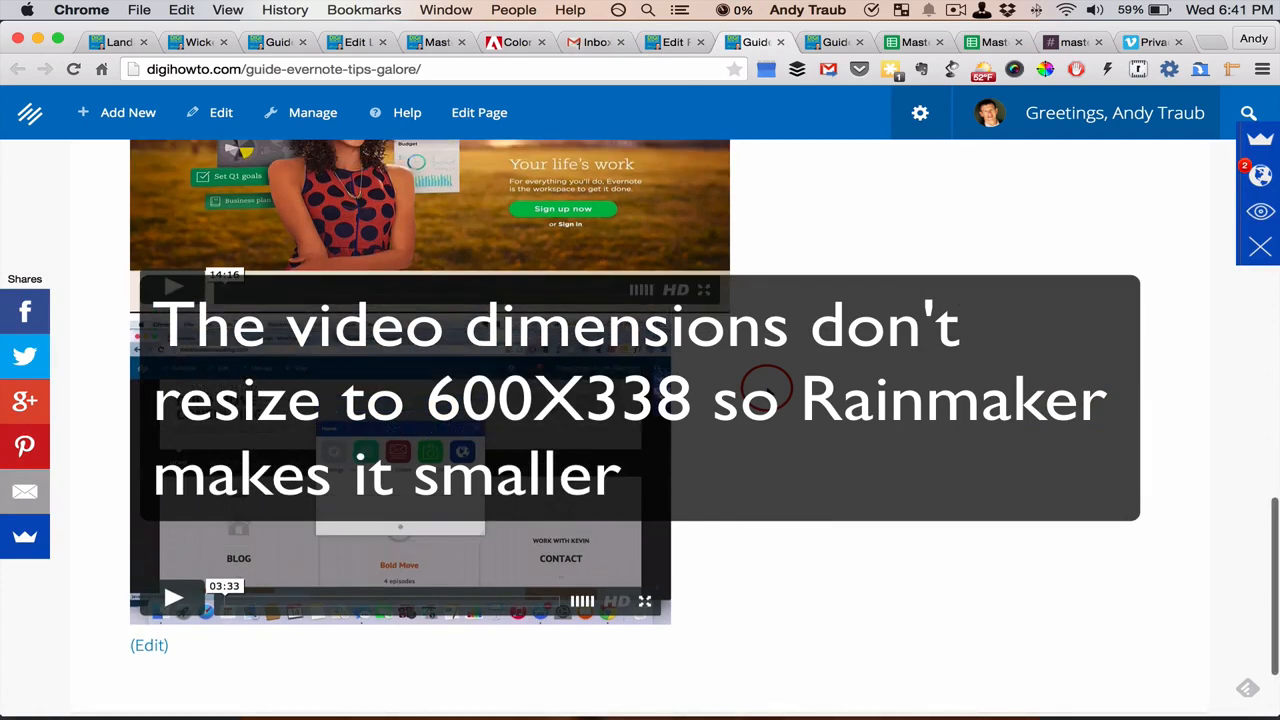
{"action": "scroll", "coordinate": [766, 390], "scroll_direction": "down", "scroll_amount": 2}
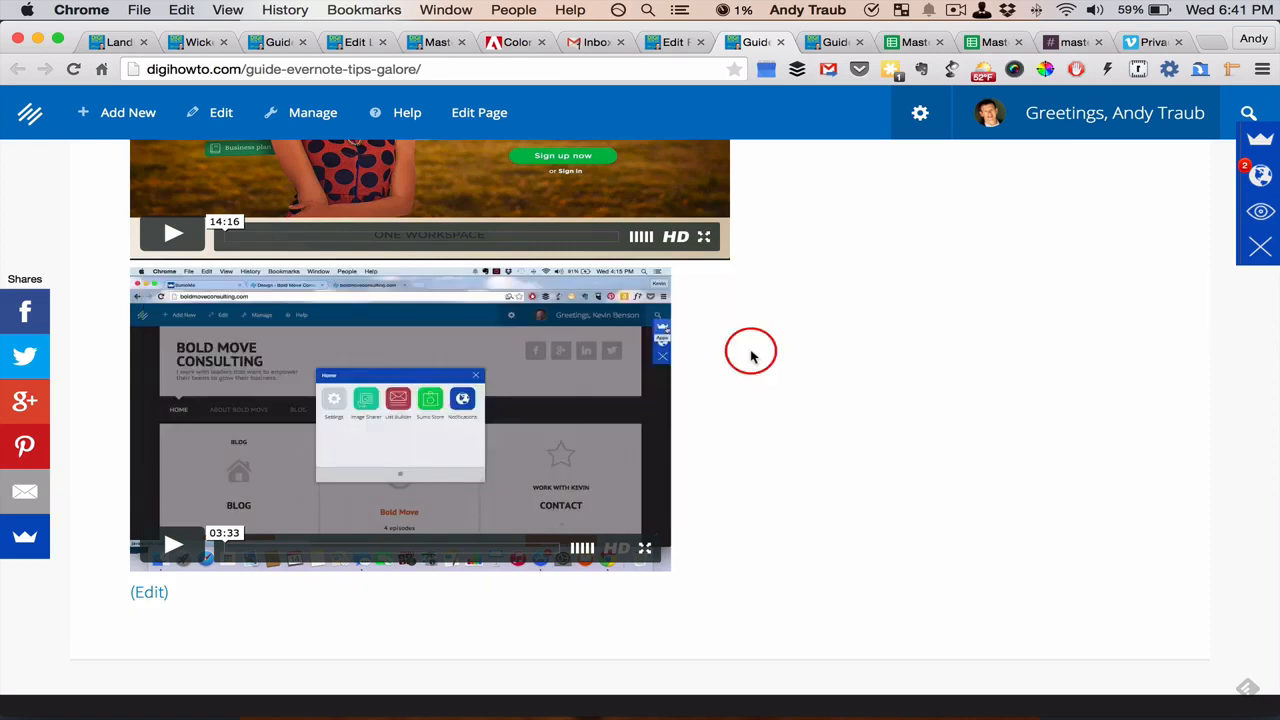
Switch to TextExpander, select the New Rainmaker group and examine the commands for saving a copy of it or backing up data
{"action": "key", "text": "super+Tab"}
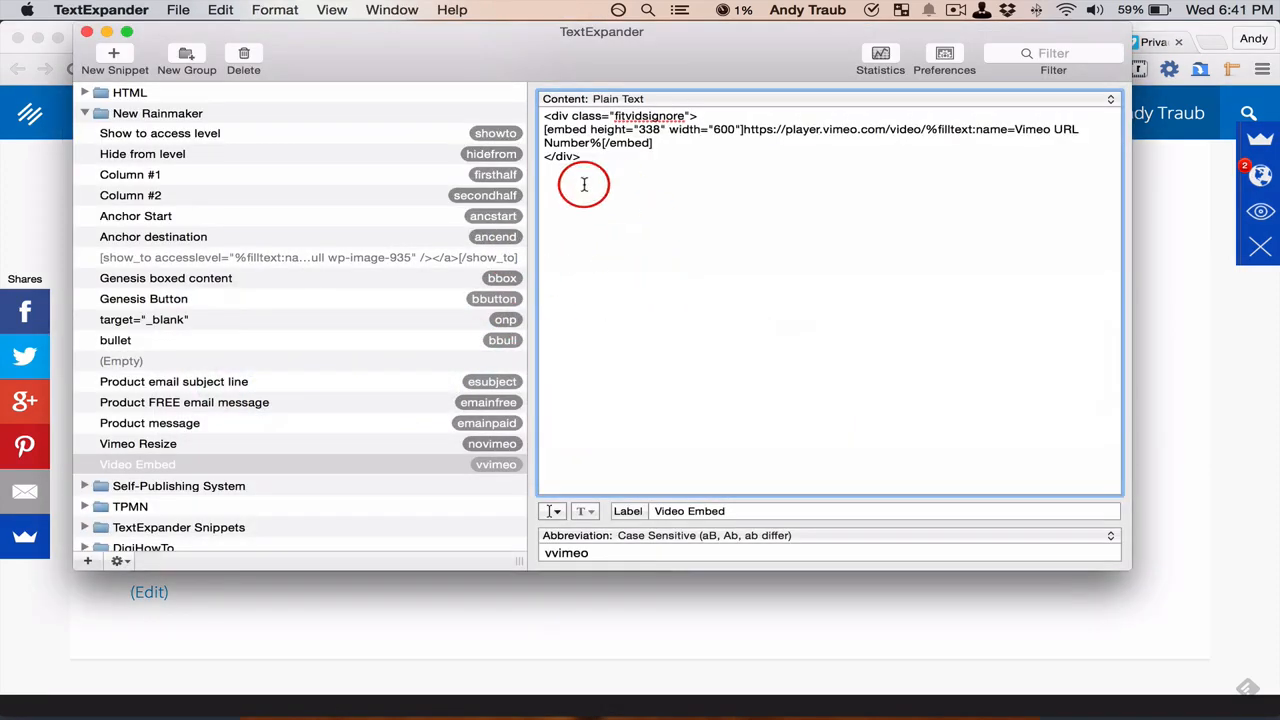
{"action": "scroll", "coordinate": [286, 343], "scroll_direction": "up", "scroll_amount": 1}
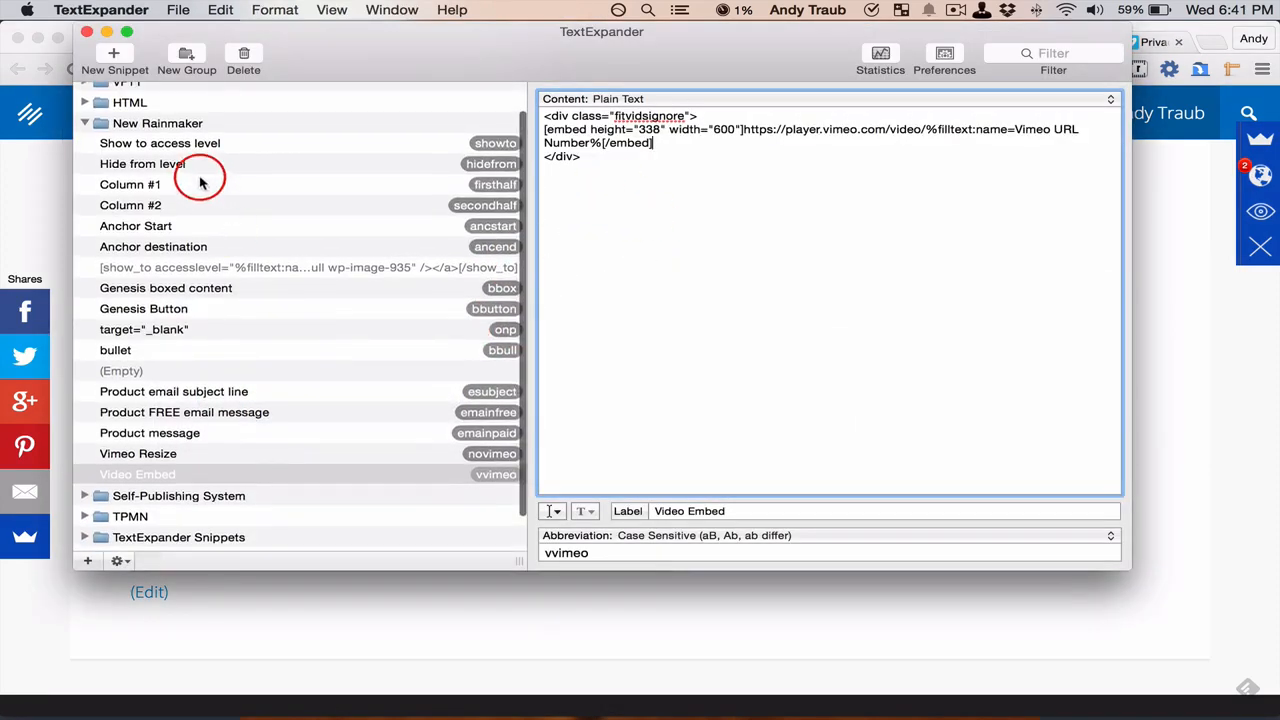
{"action": "left_click", "coordinate": [160, 123]}
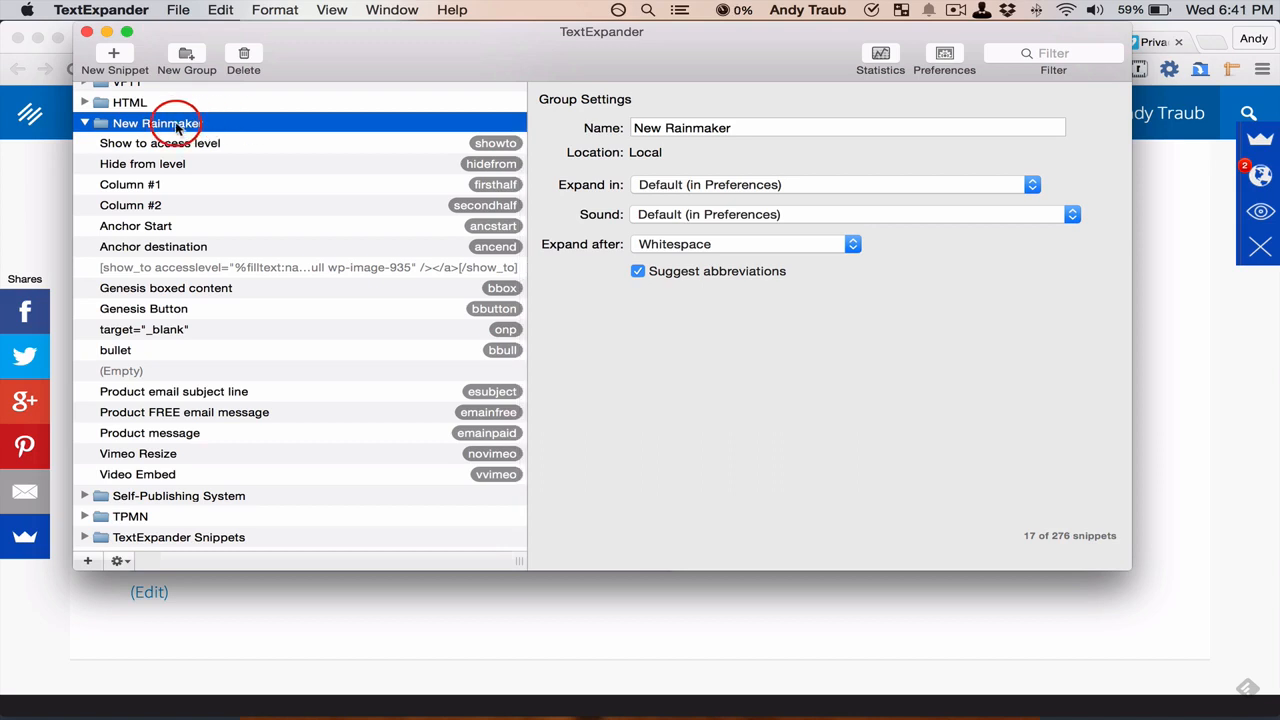
{"action": "left_click", "coordinate": [179, 12]}
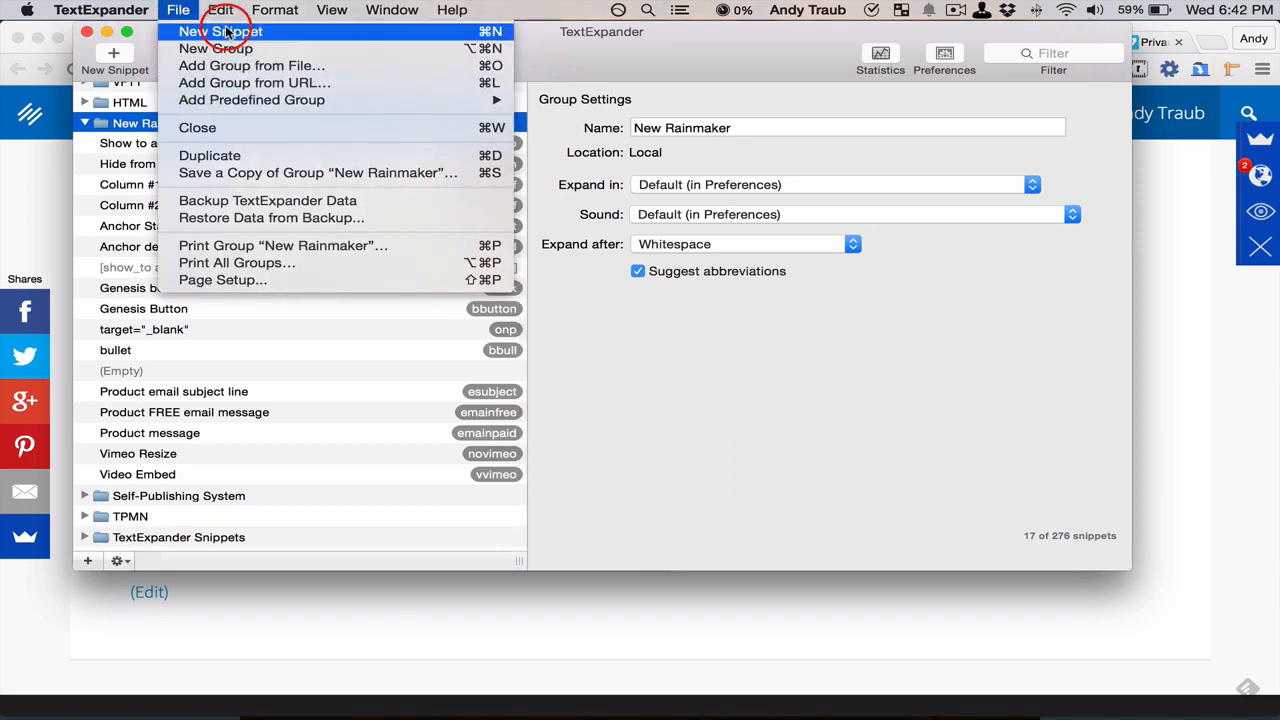
{"action": "left_click", "coordinate": [235, 160]}
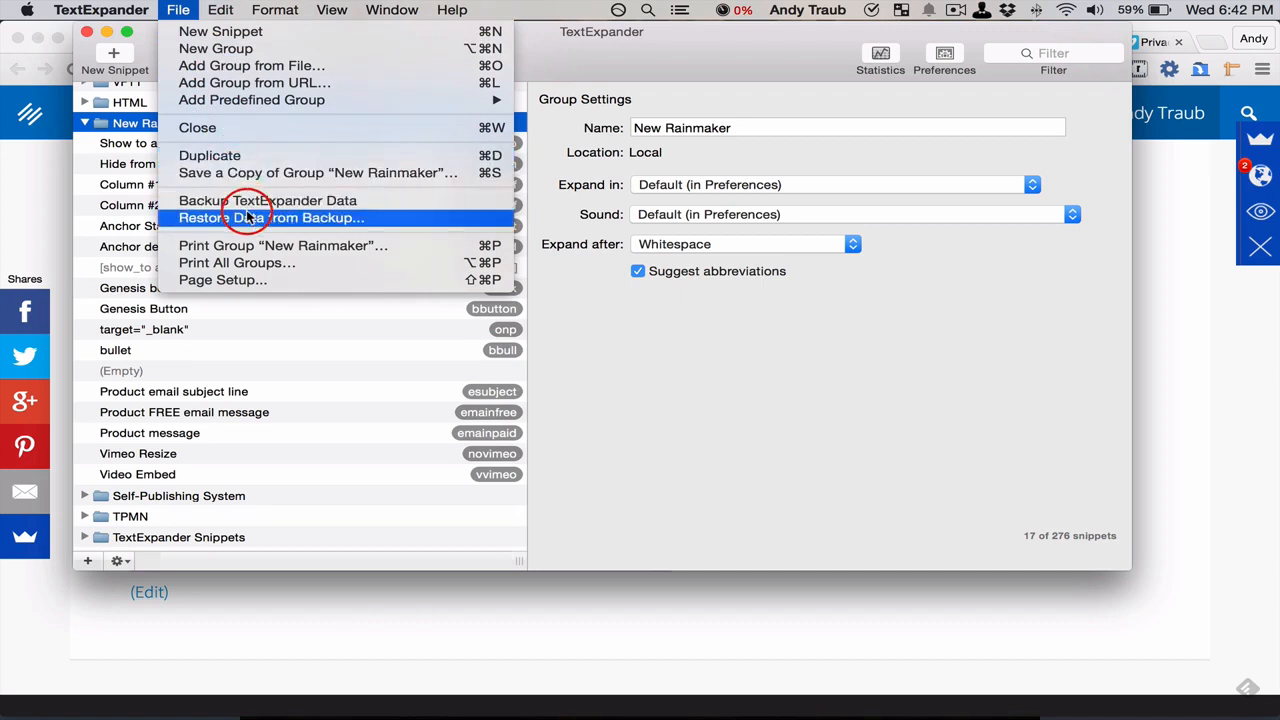
{"action": "left_click", "coordinate": [110, 123]}
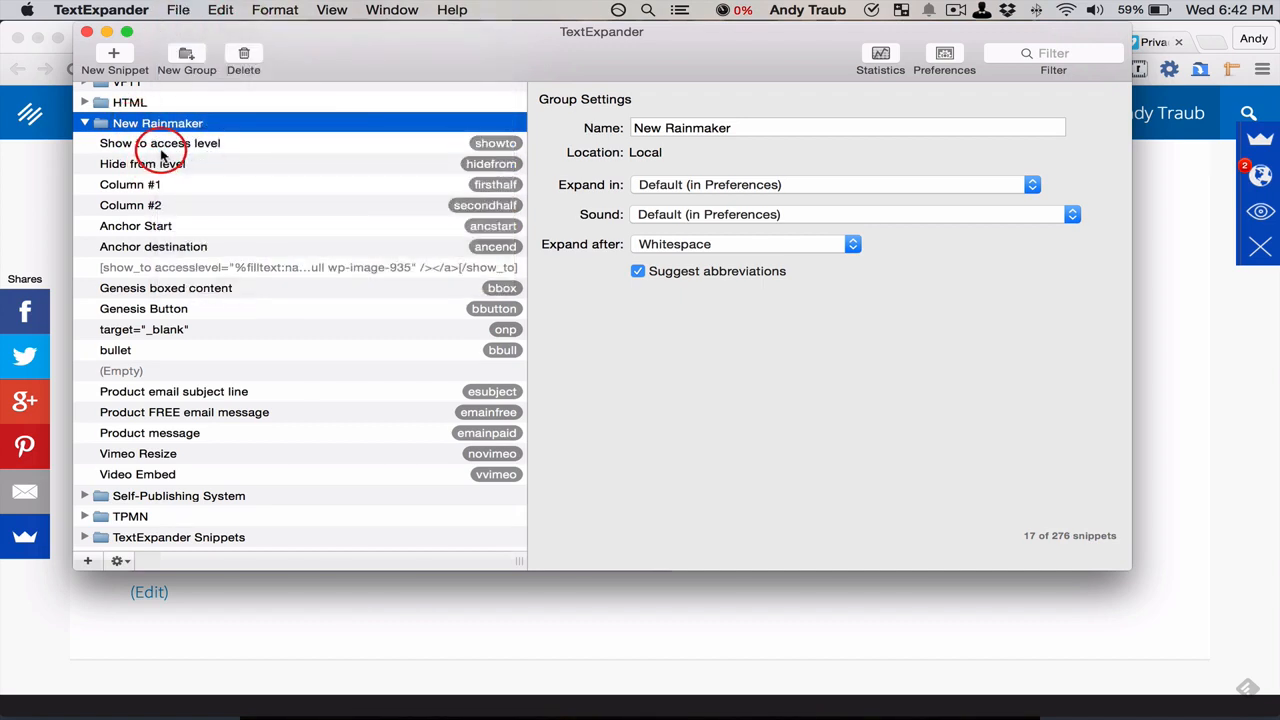
Browse the first snippets of the New Rainmaker group and look up the commands for adding a group from a file or URL
{"action": "left_click", "coordinate": [162, 148]}
{"action": "key", "text": "Down"}
{"action": "key", "text": "Down"}
{"action": "key", "text": "Up"}
{"action": "key", "text": "Up"}
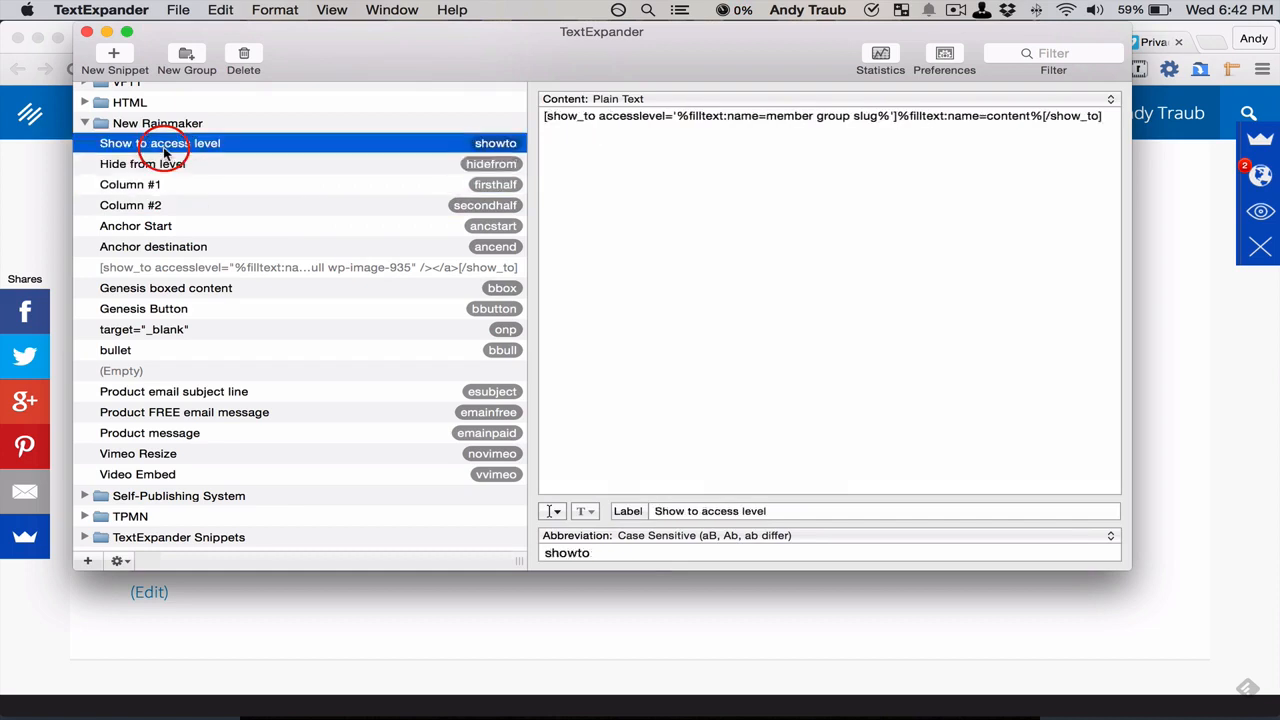
{"action": "key", "text": "Up"}
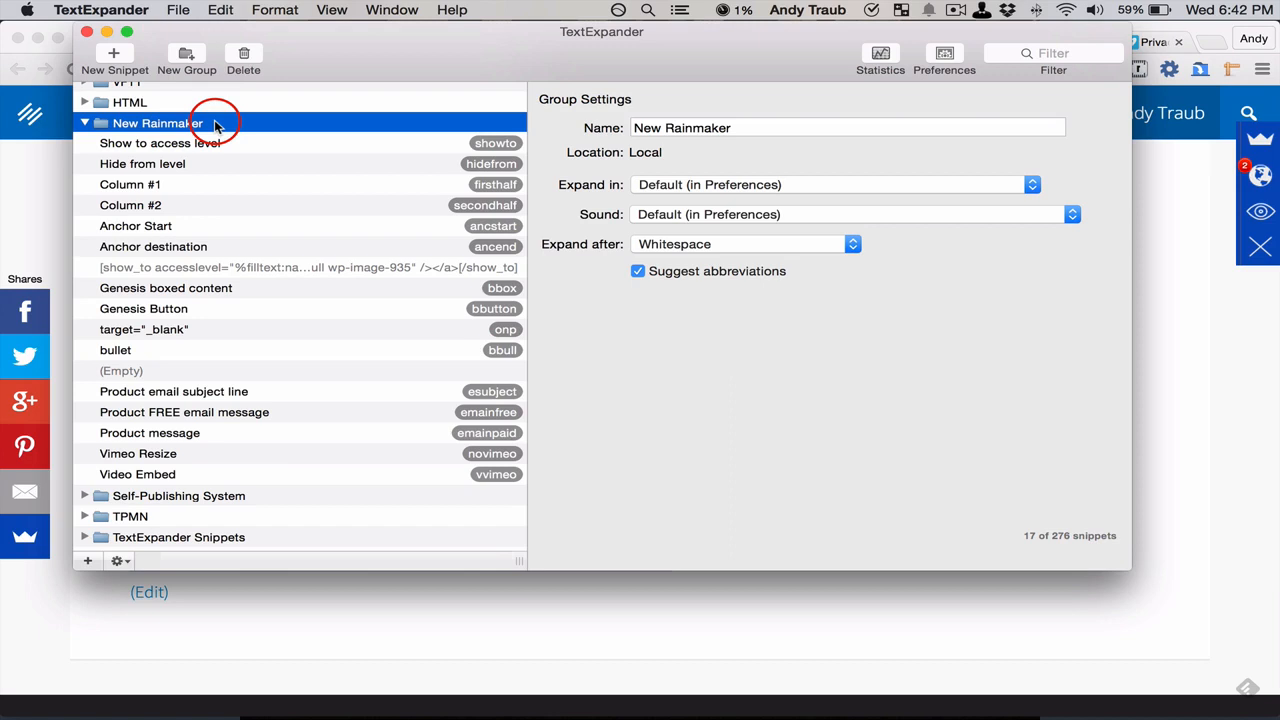
{"action": "left_click", "coordinate": [181, 14]}
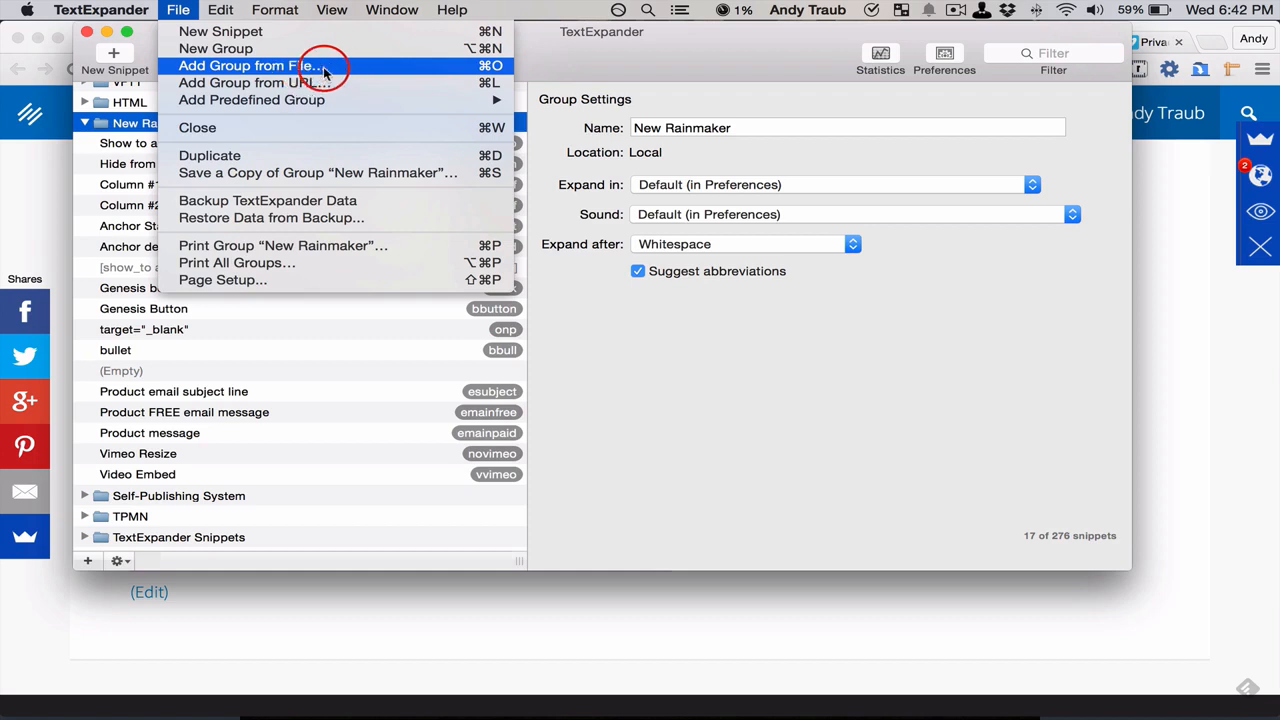
{"action": "mouse_move", "coordinate": [325, 99]}
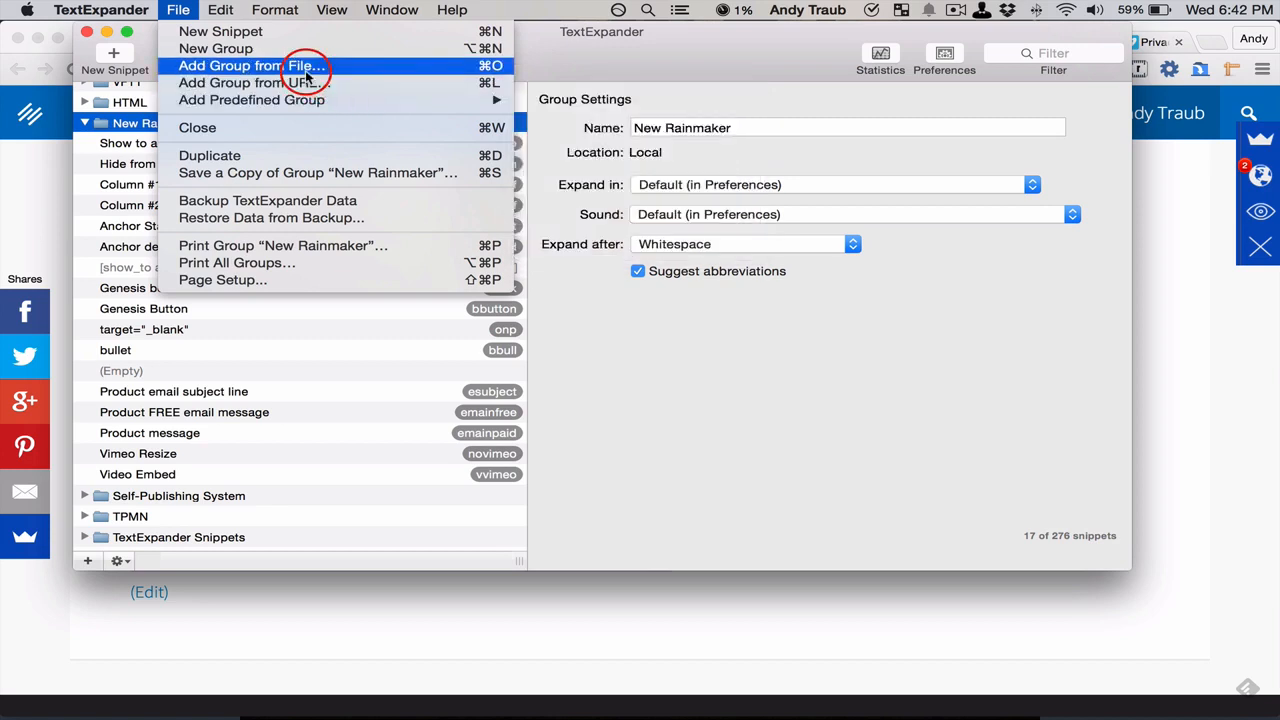